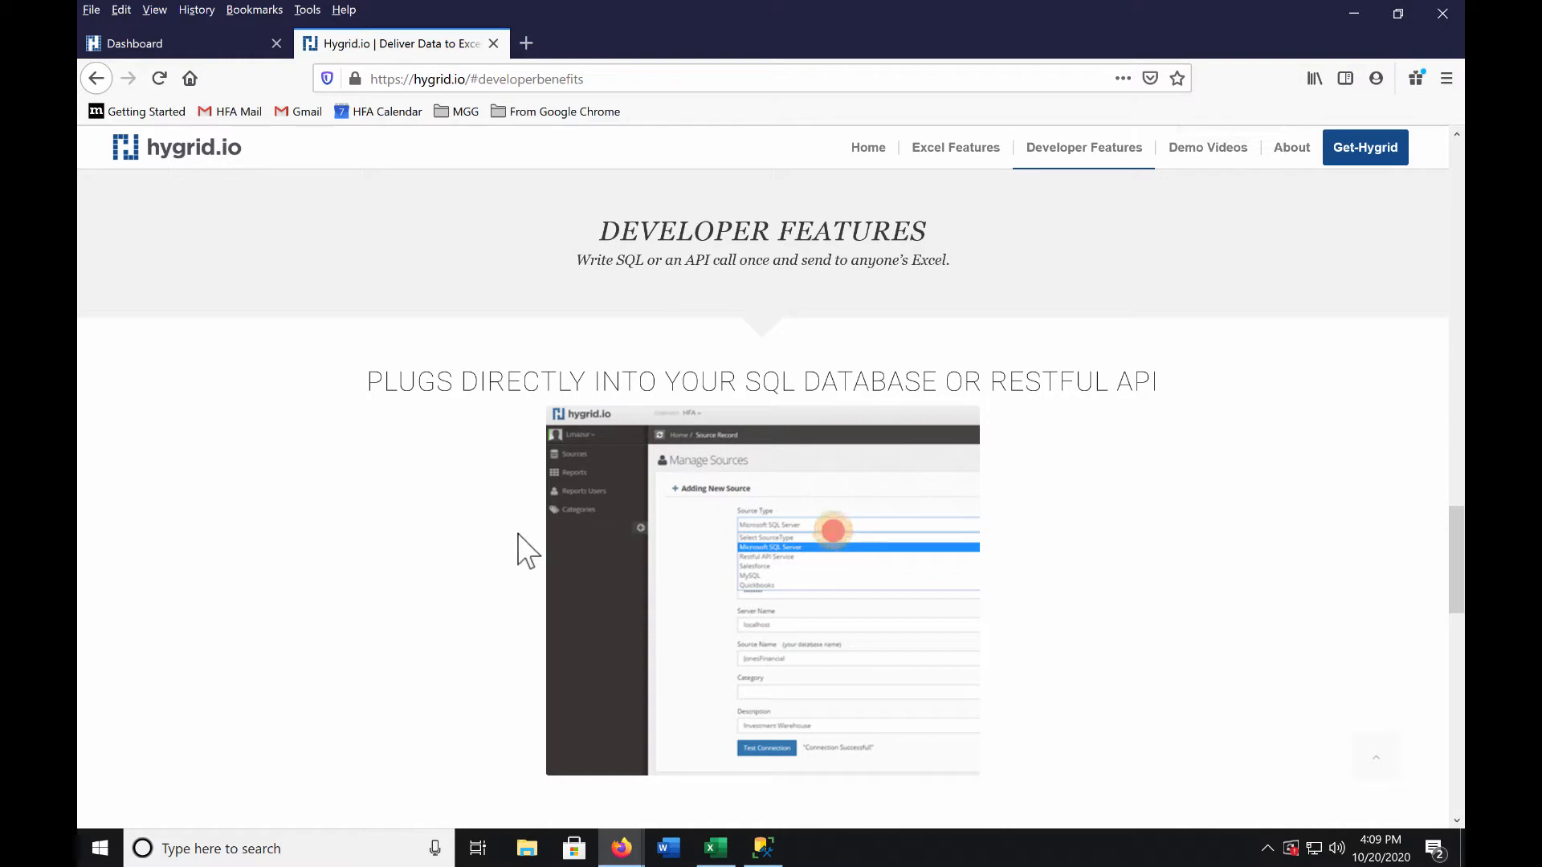
# Step: View the holdings query in SQL Server Management Studio, switch back to Firefox and expand the Demo group in the Hygrid reports list
pyautogui.click(763, 847)
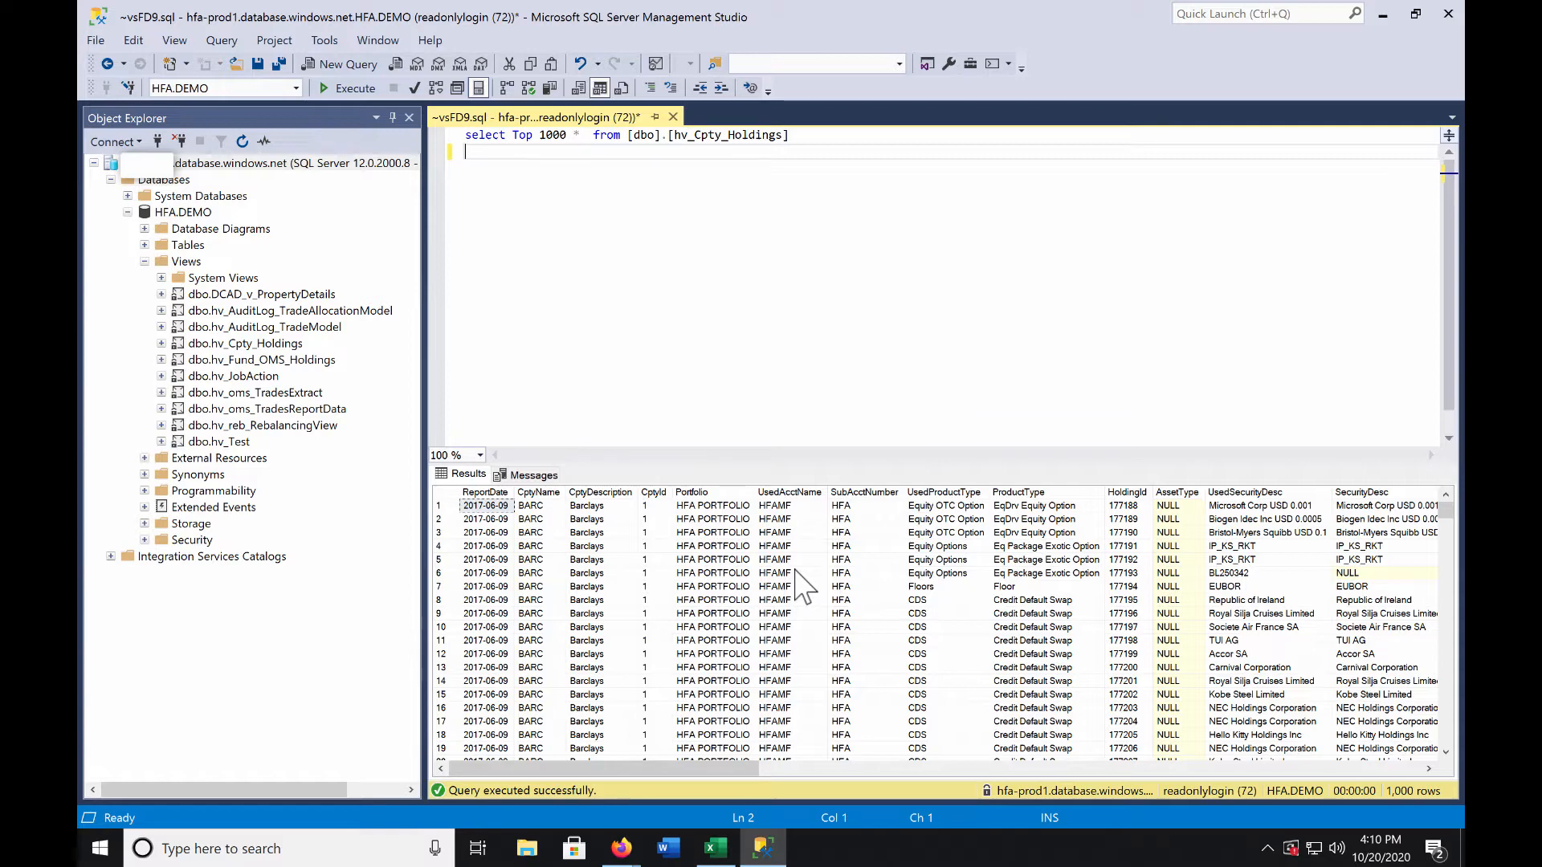
pyautogui.hotkey('alt', 'Tab')
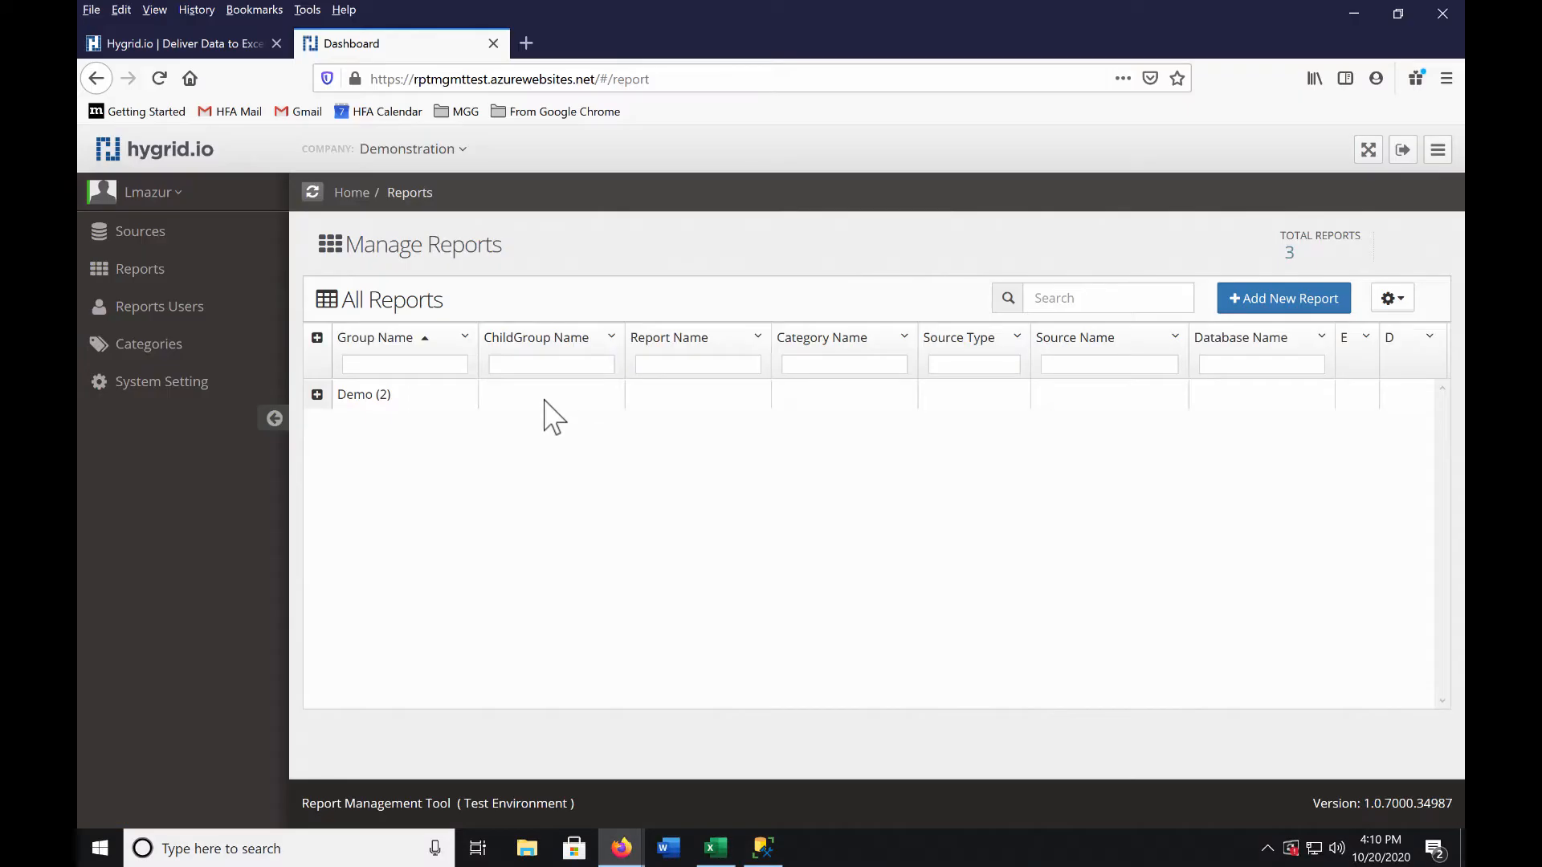
pyautogui.click(317, 394)
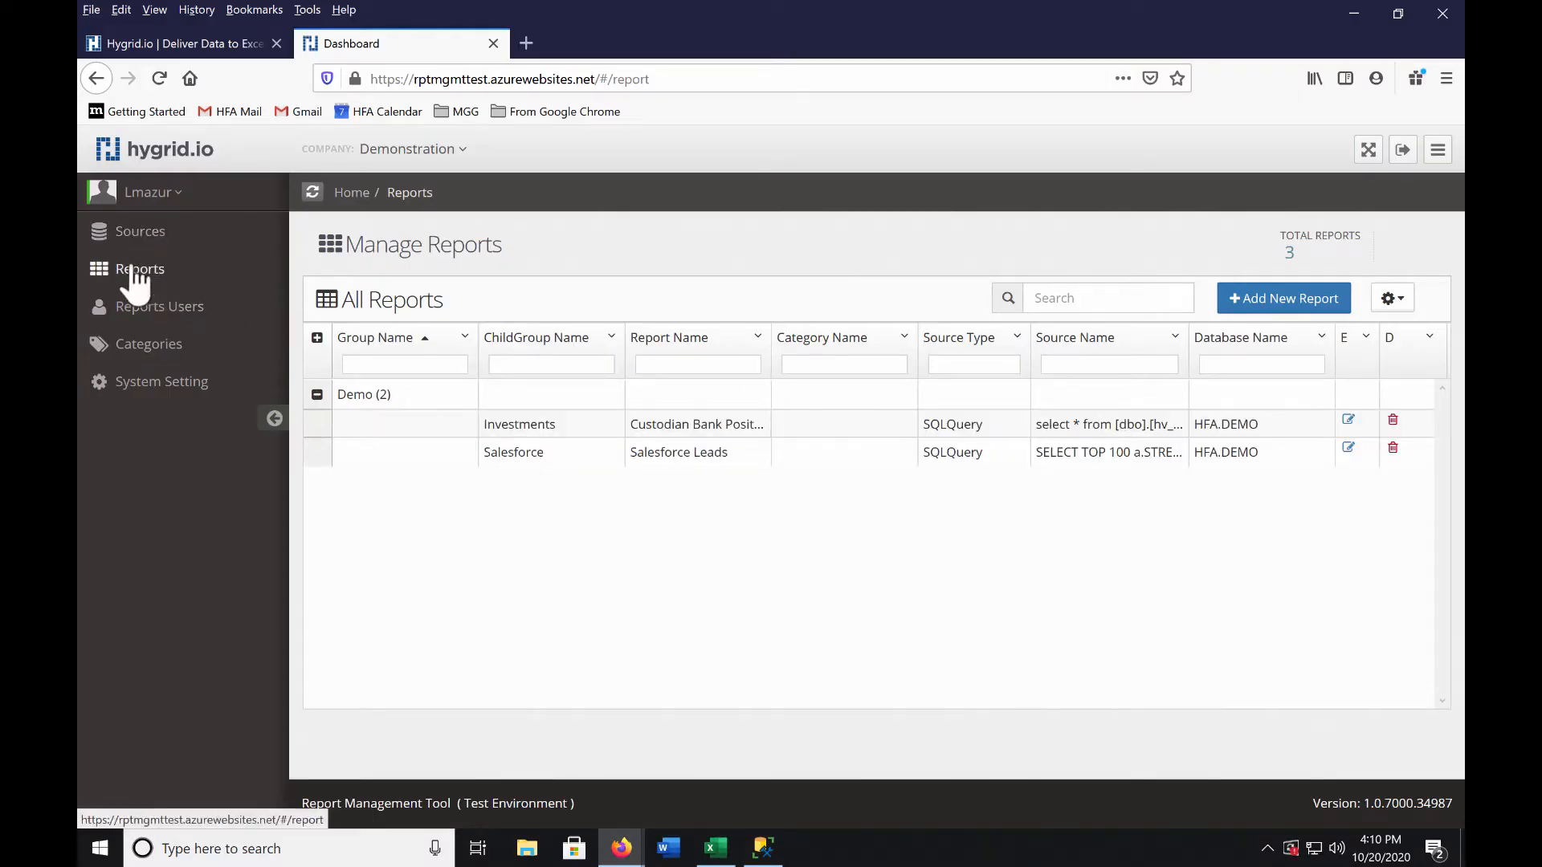
# Step: Open the HFA.DEMO source record, look through the available source types and test its connection
pyautogui.click(125, 233)
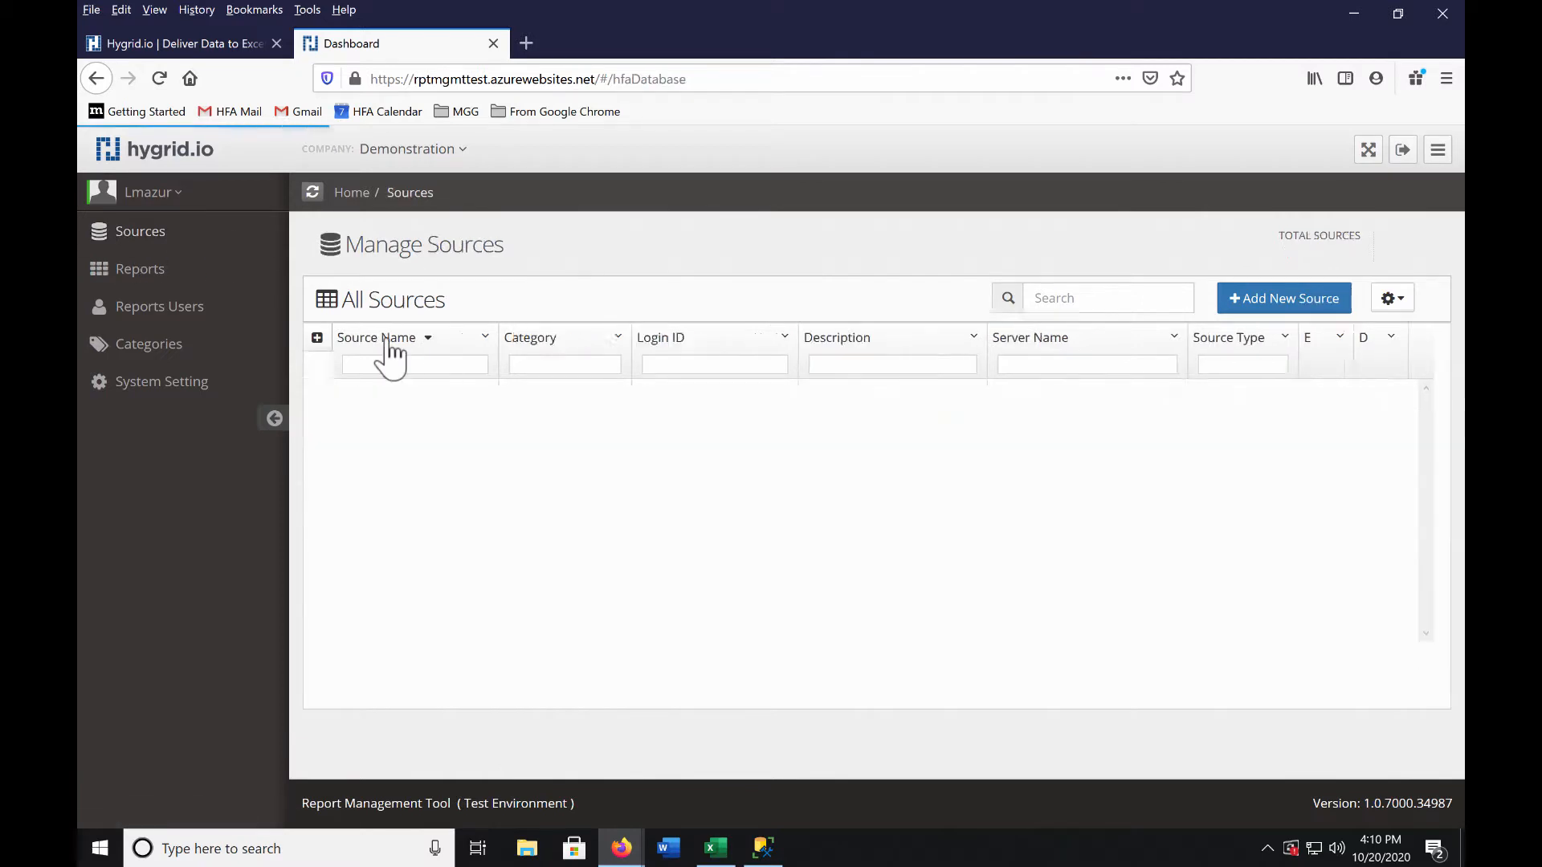
pyautogui.click(1275, 391)
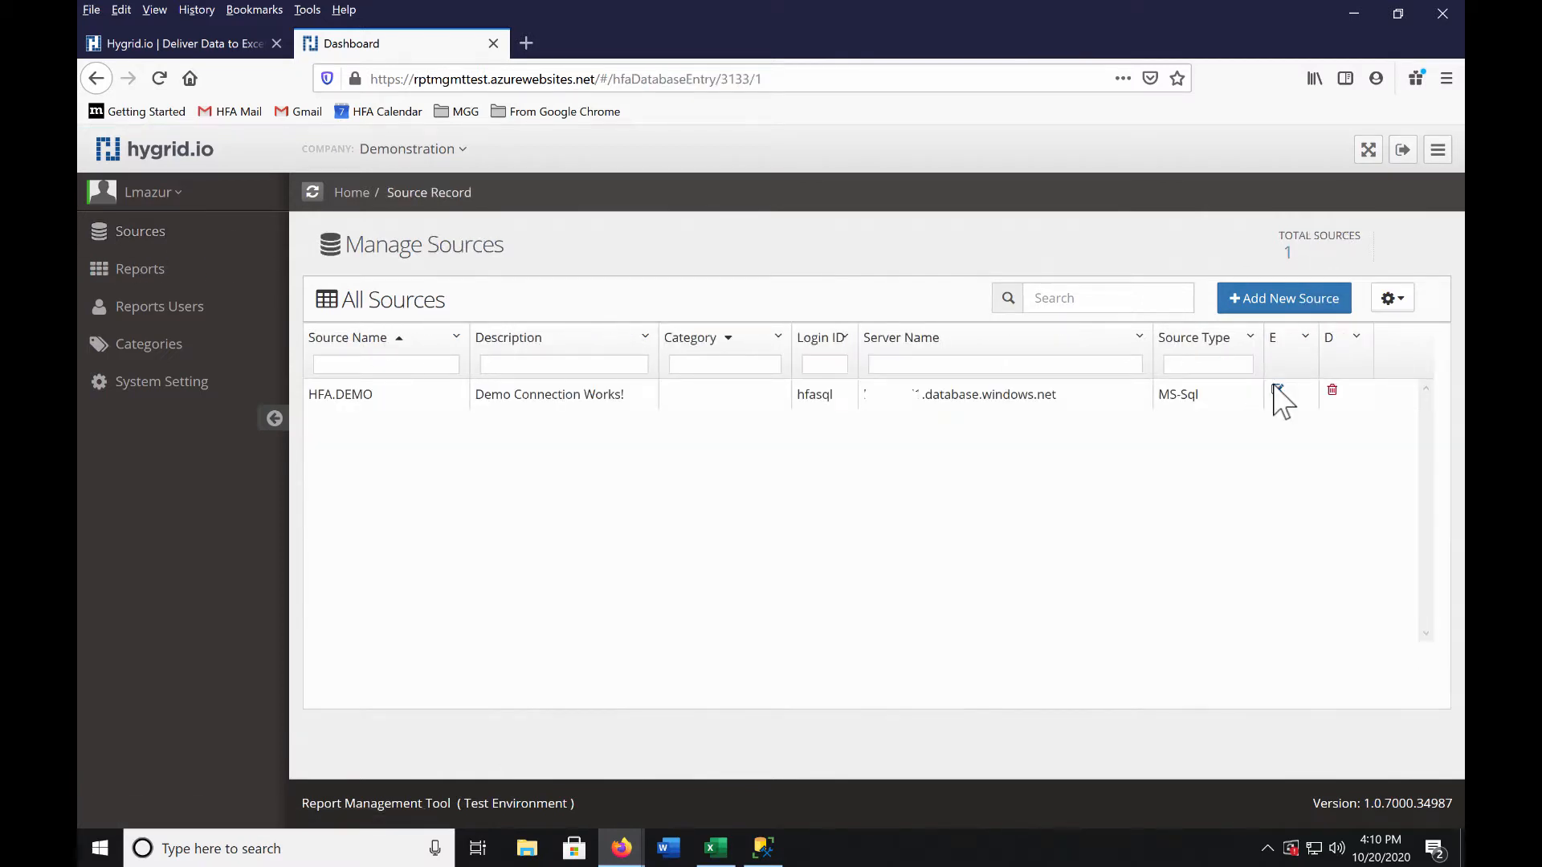
pyautogui.scroll(-2, 527, 321)
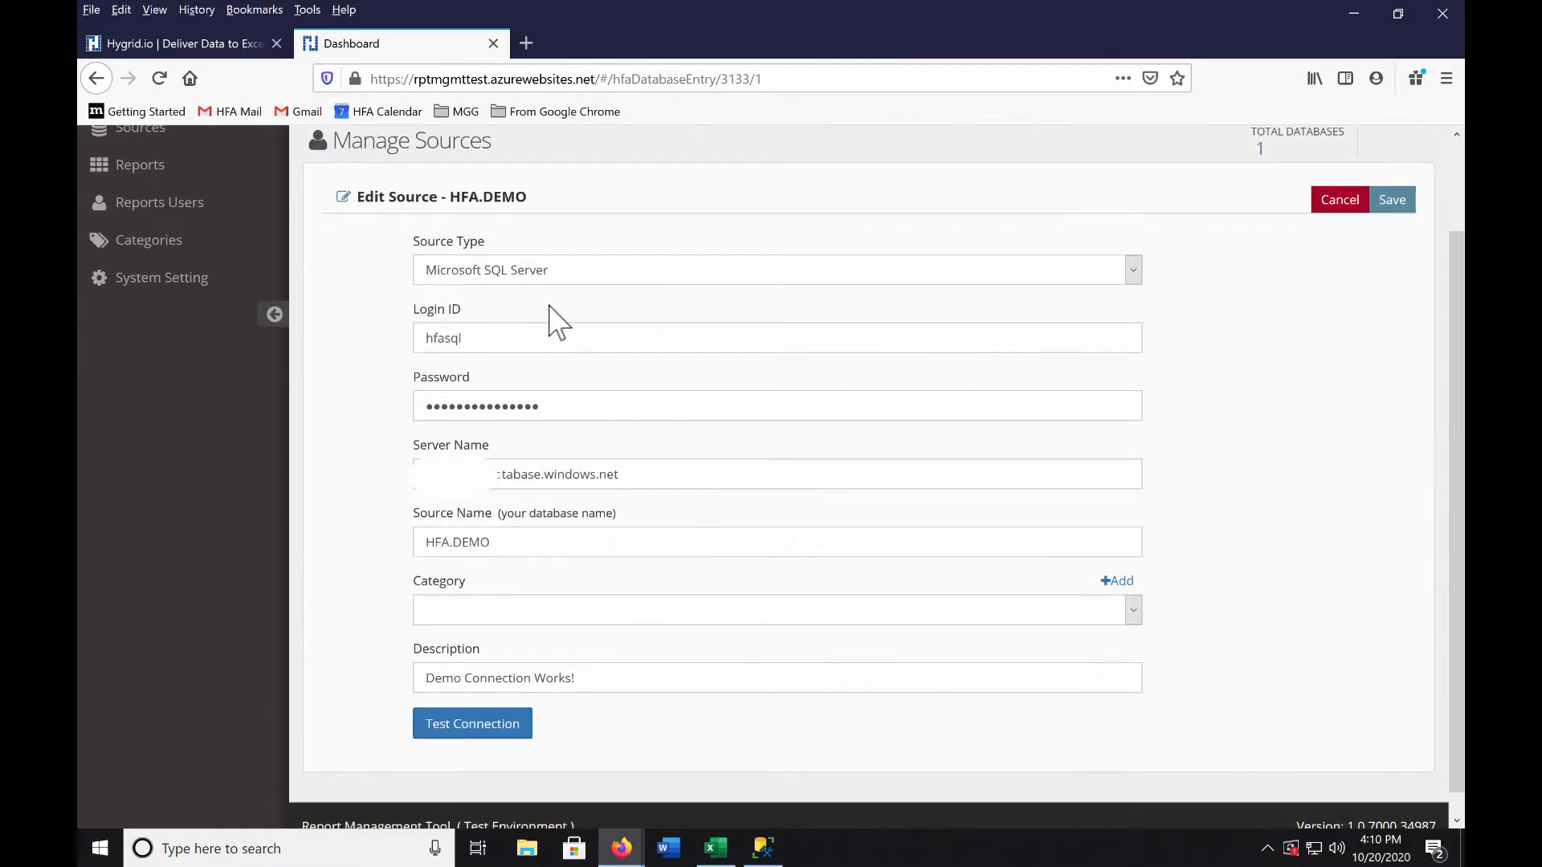
pyautogui.click(584, 275)
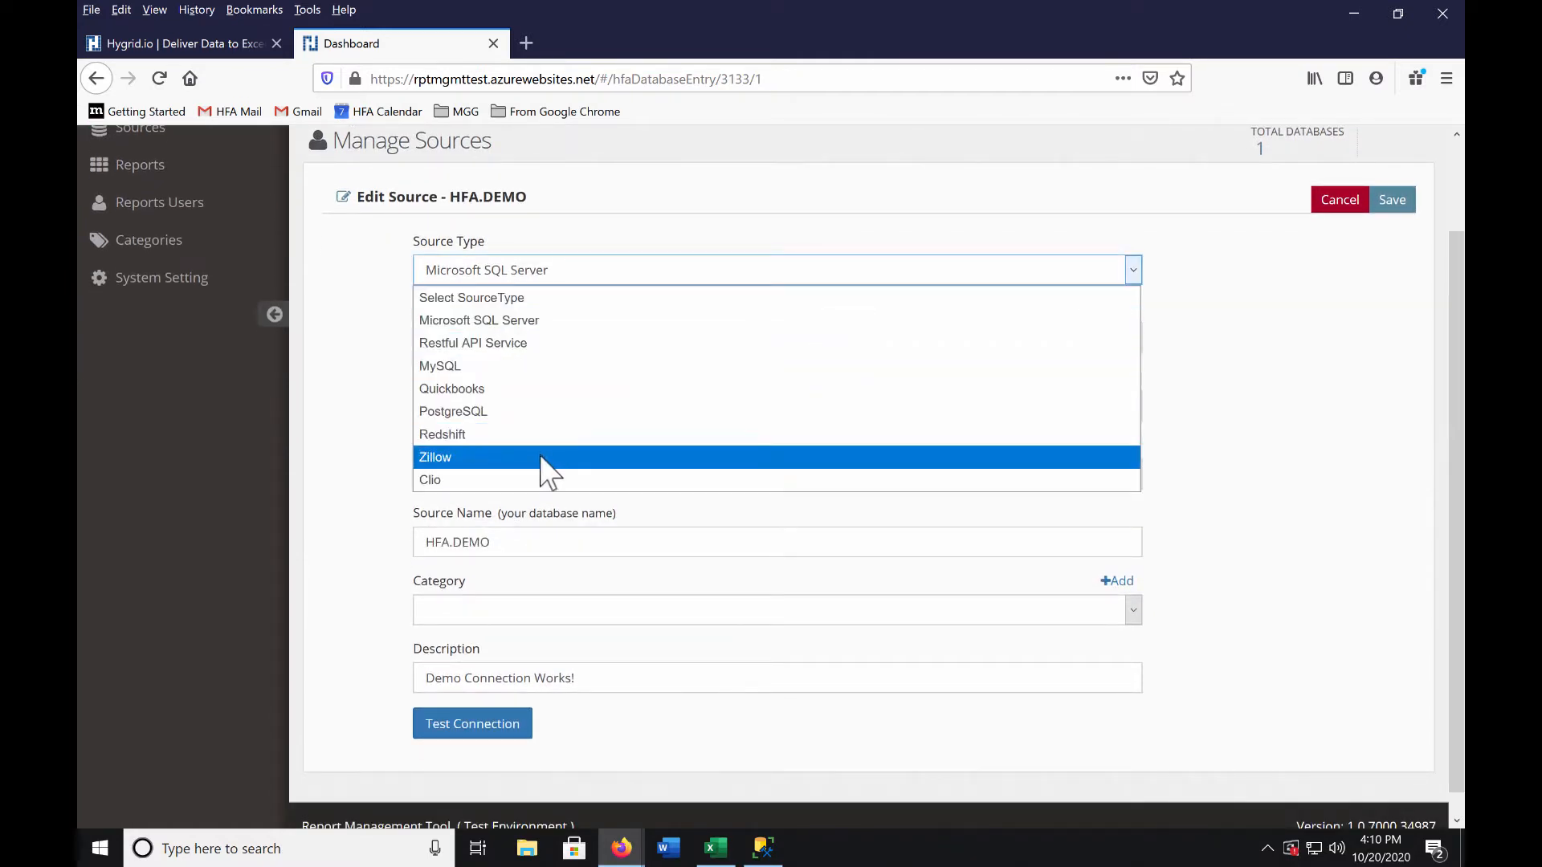
pyautogui.click(362, 346)
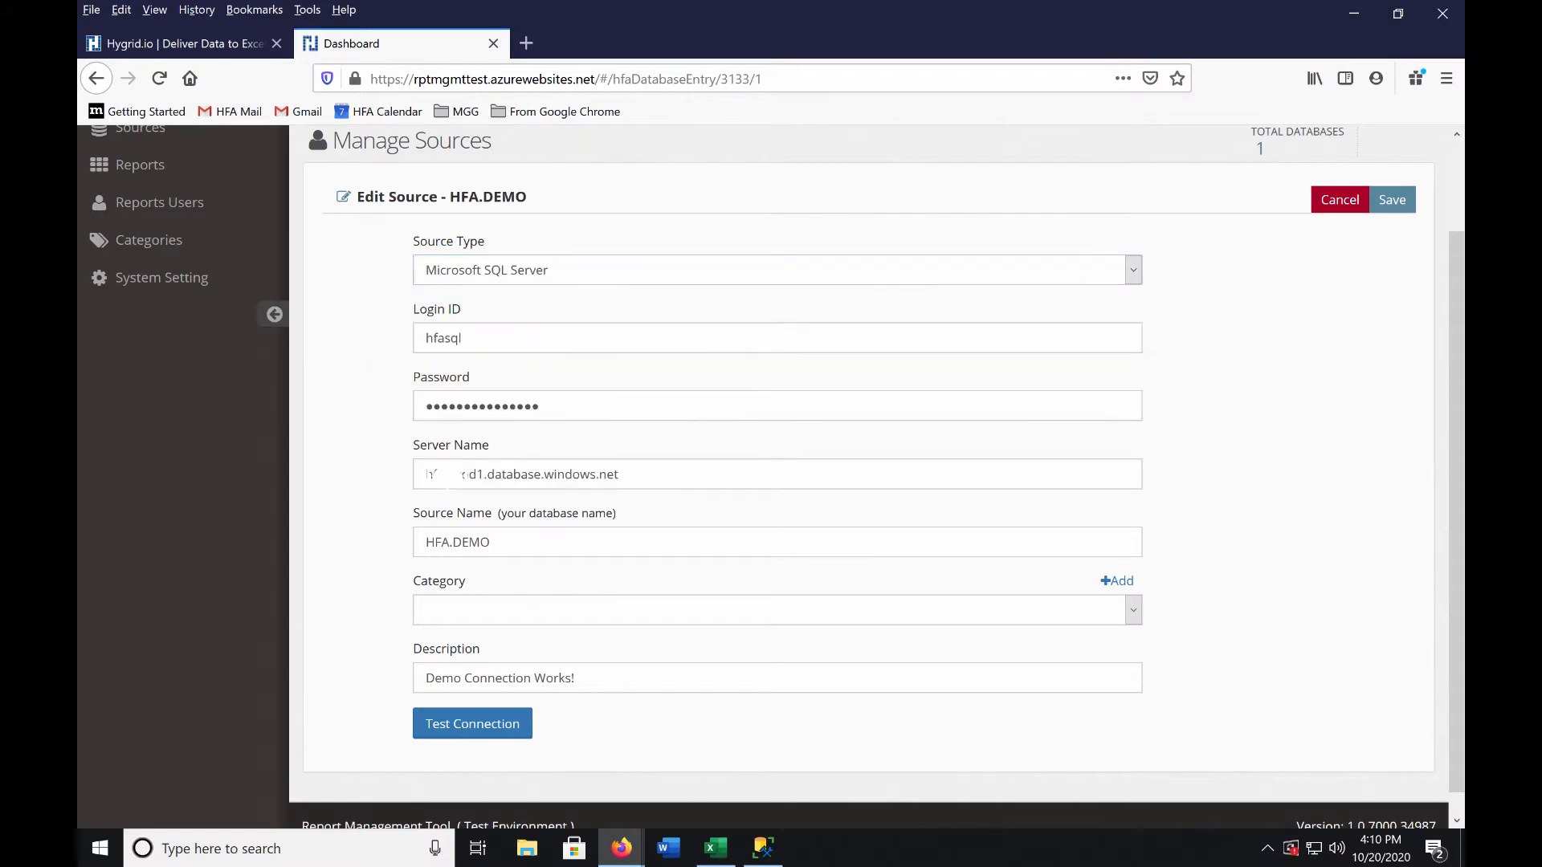
pyautogui.click(488, 721)
# Step: Start a new report with HFA.DEMO - Demo Connection Works! as the data source and SQLQuery as the data object type
pyautogui.click(116, 170)
pyautogui.click(562, 241)
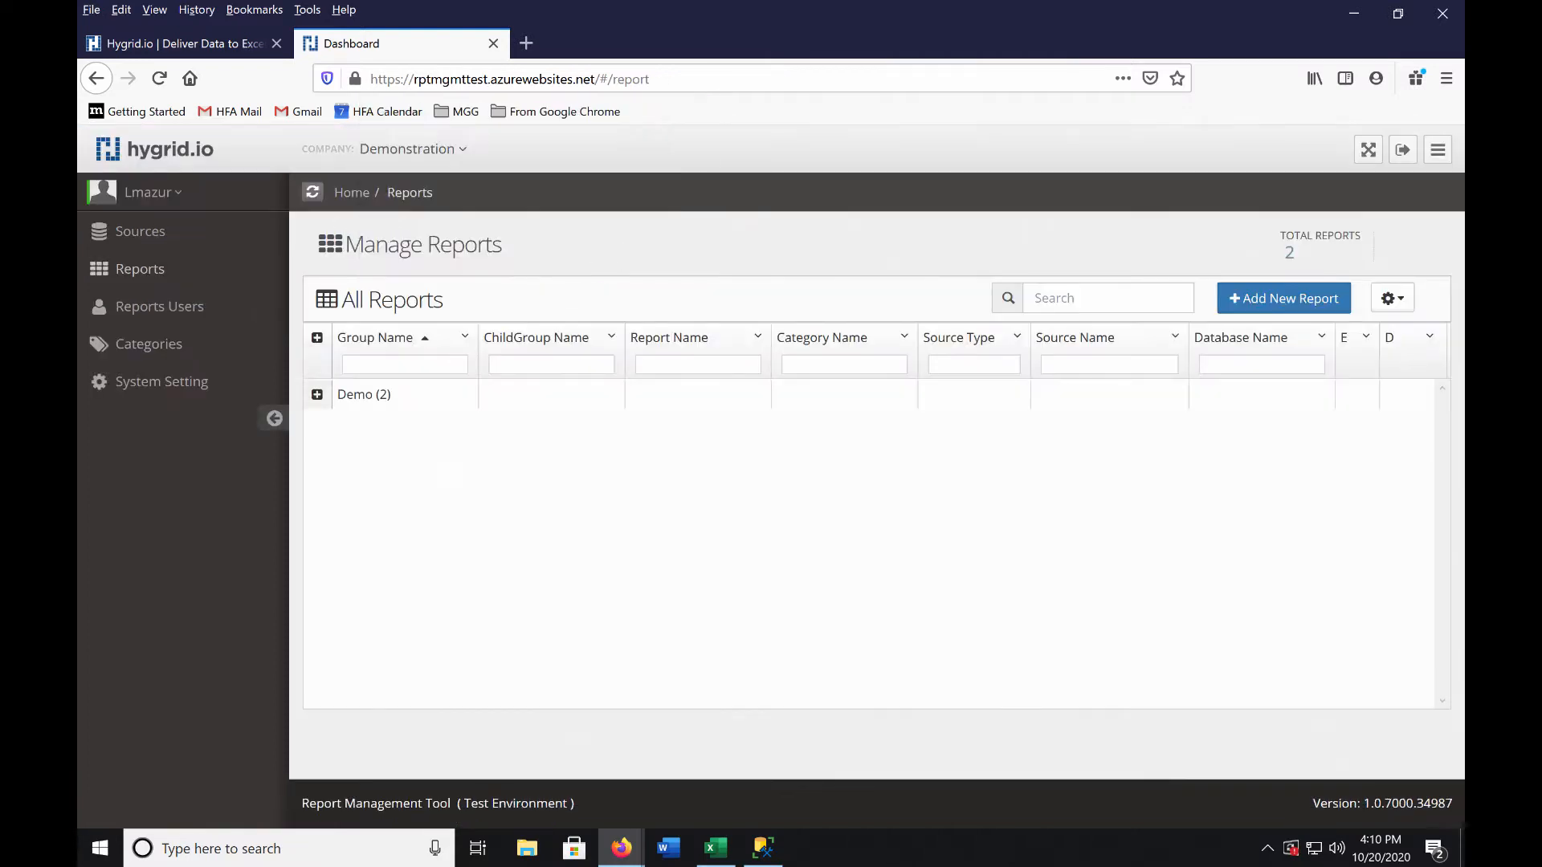
pyautogui.click(317, 397)
pyautogui.click(1275, 300)
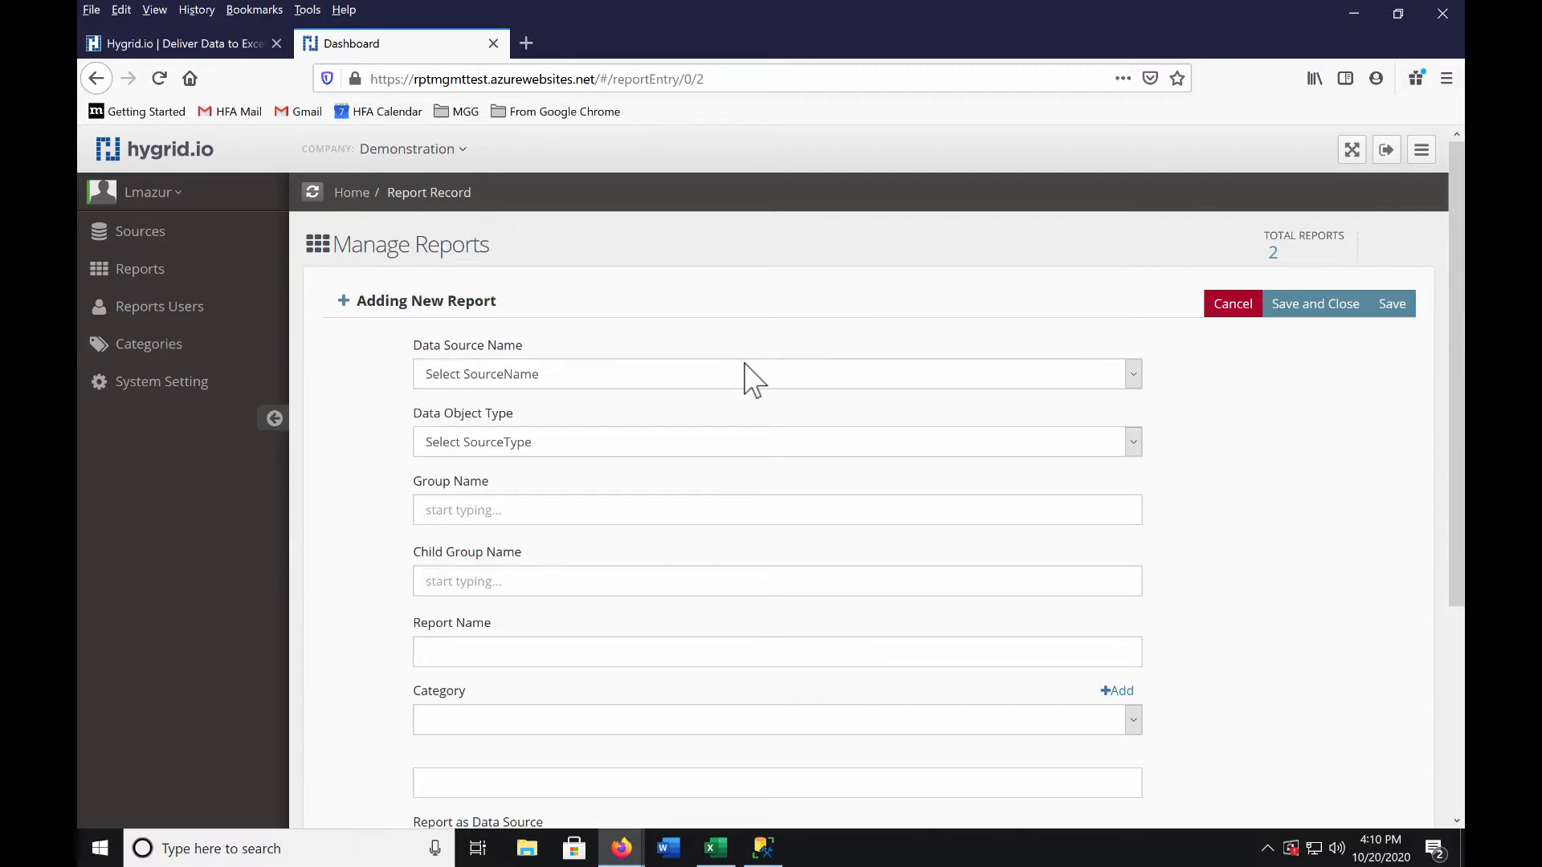
pyautogui.click(743, 363)
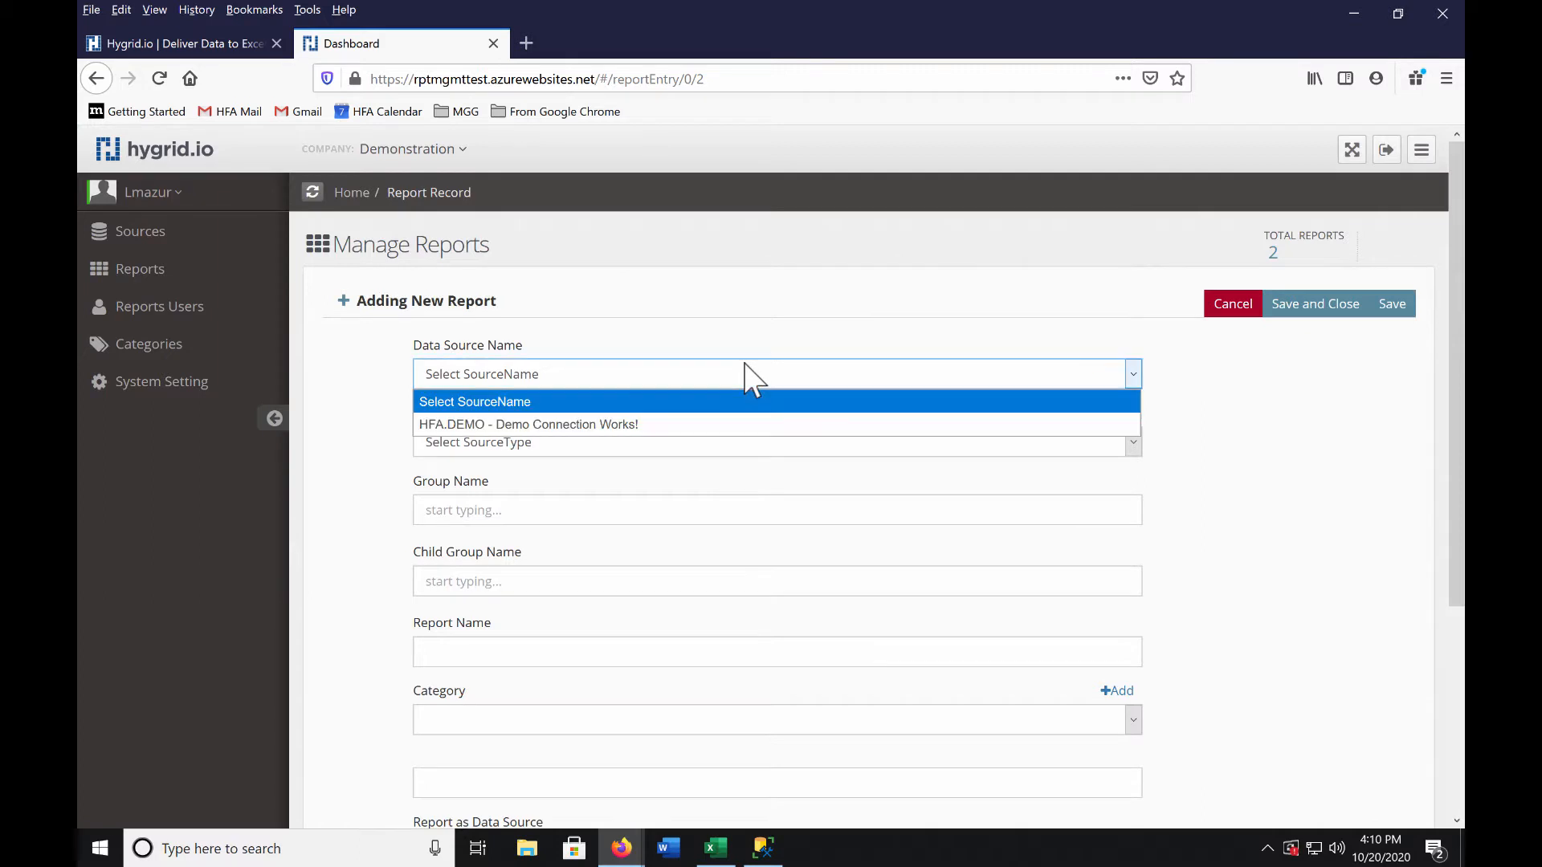
pyautogui.click(714, 424)
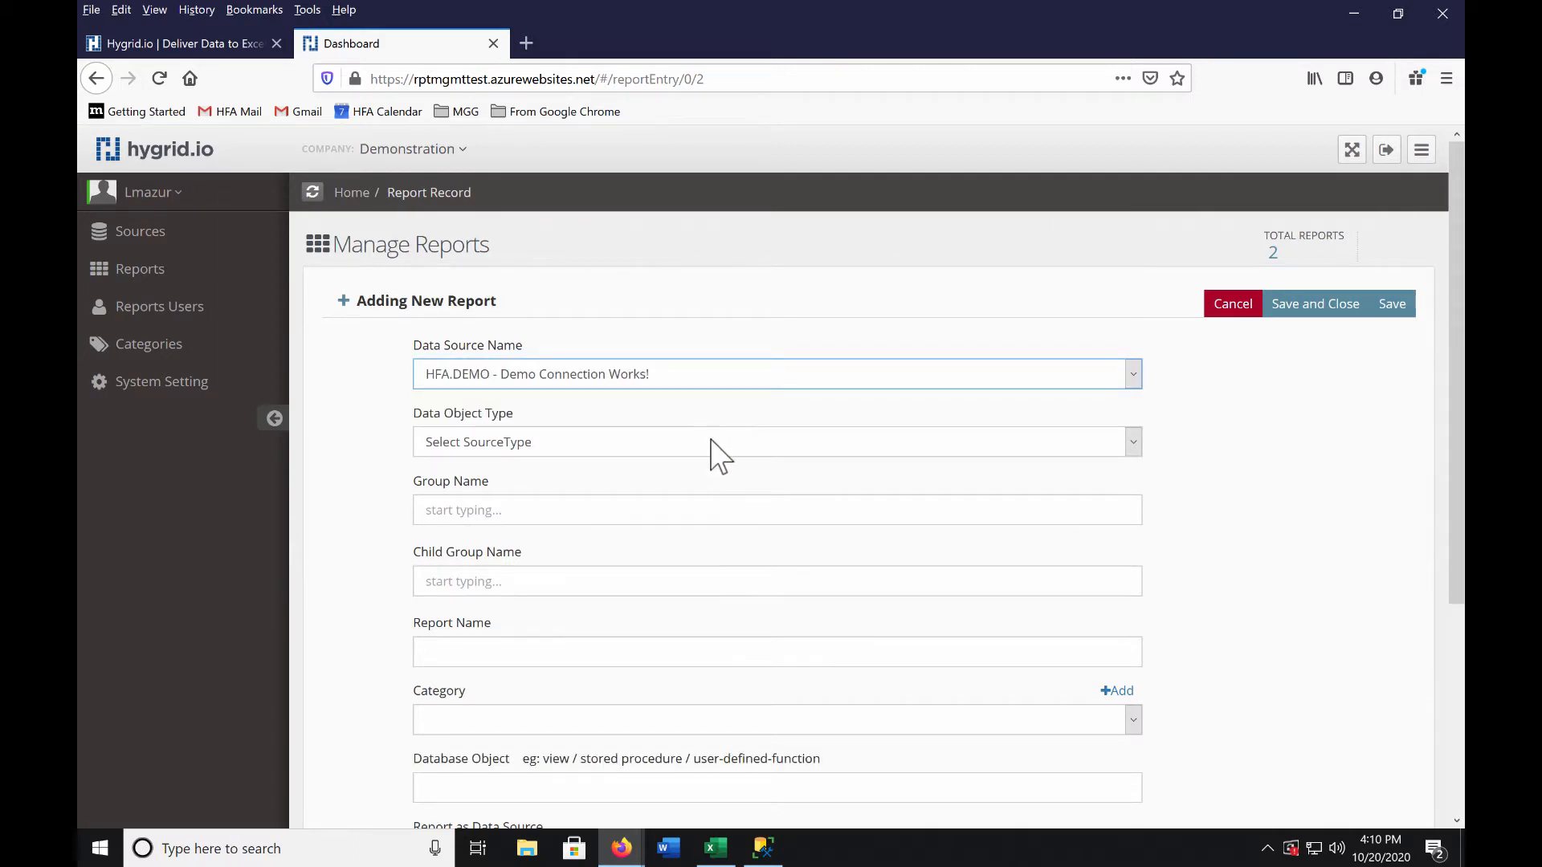
pyautogui.click(713, 438)
pyautogui.click(691, 532)
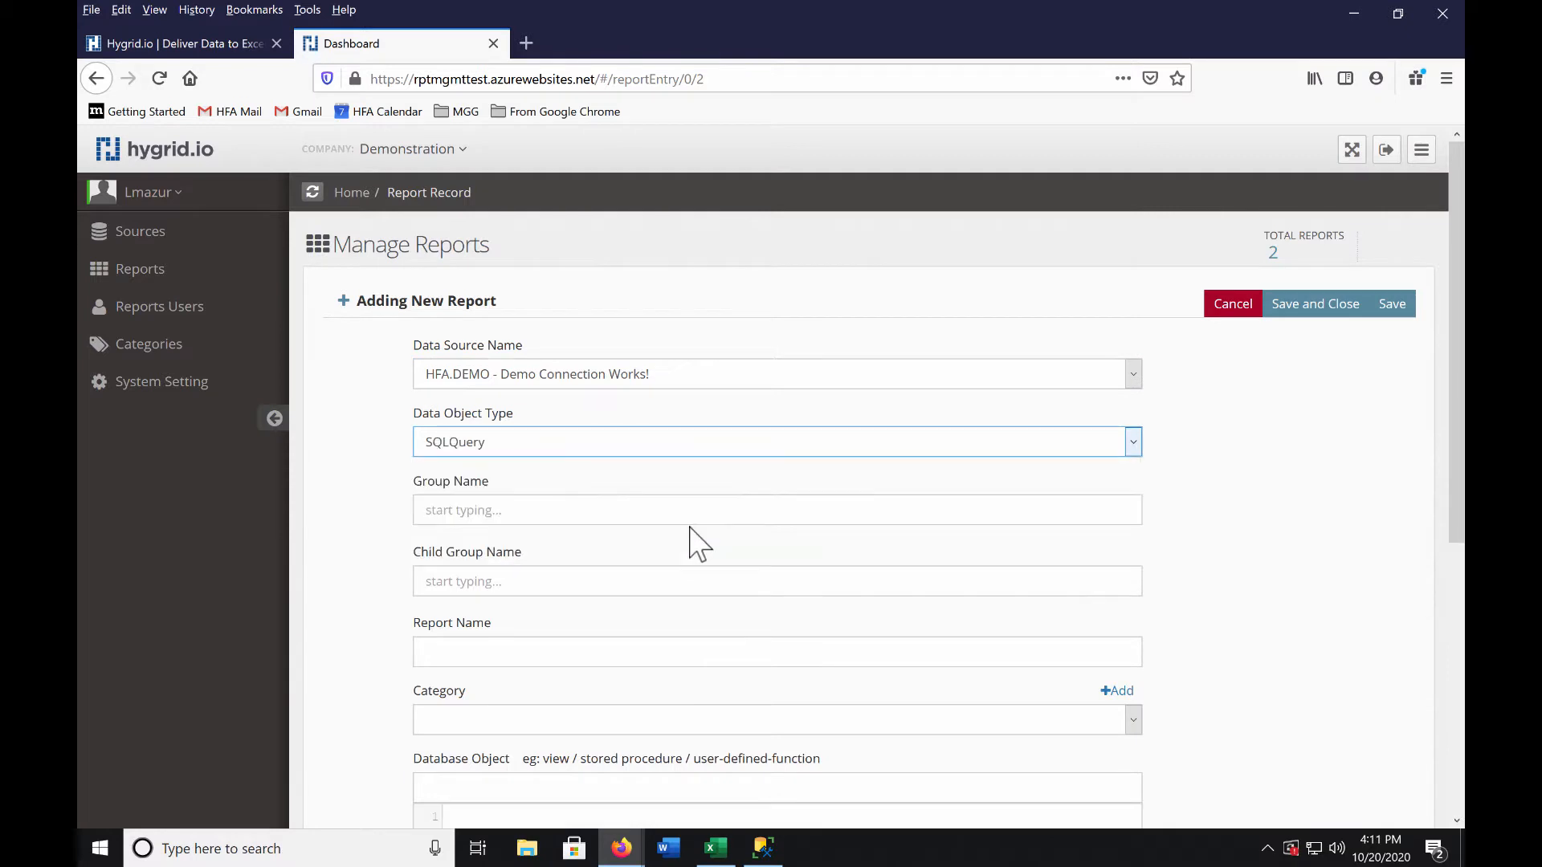
pyautogui.click(632, 516)
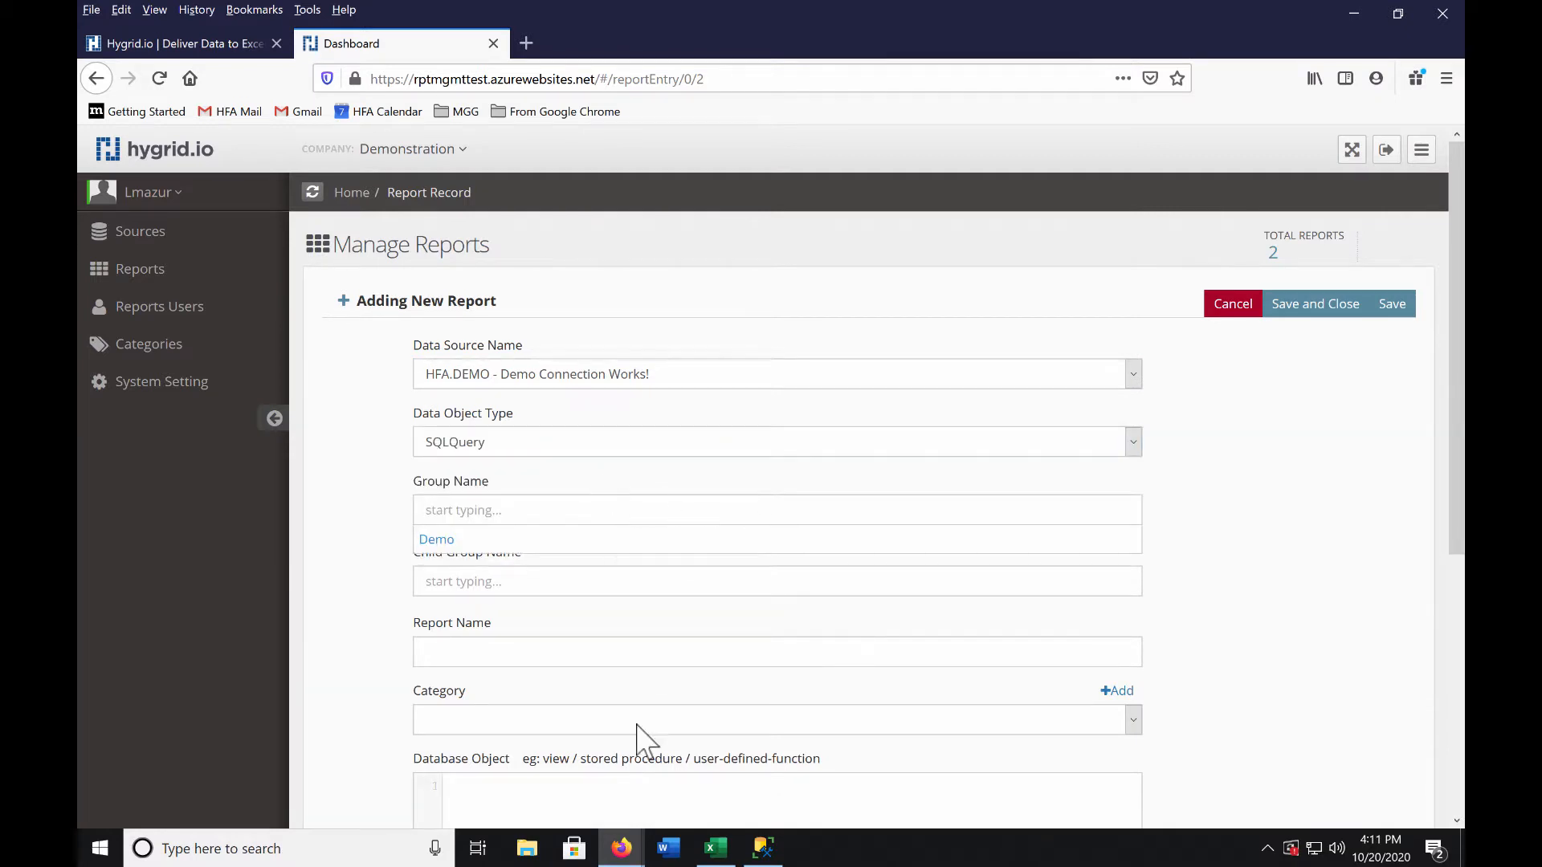
# Step: Switch to Excel, search the Hygrid Report Explorer for "custod" and look into the Demo group's Investments folder
pyautogui.click(716, 848)
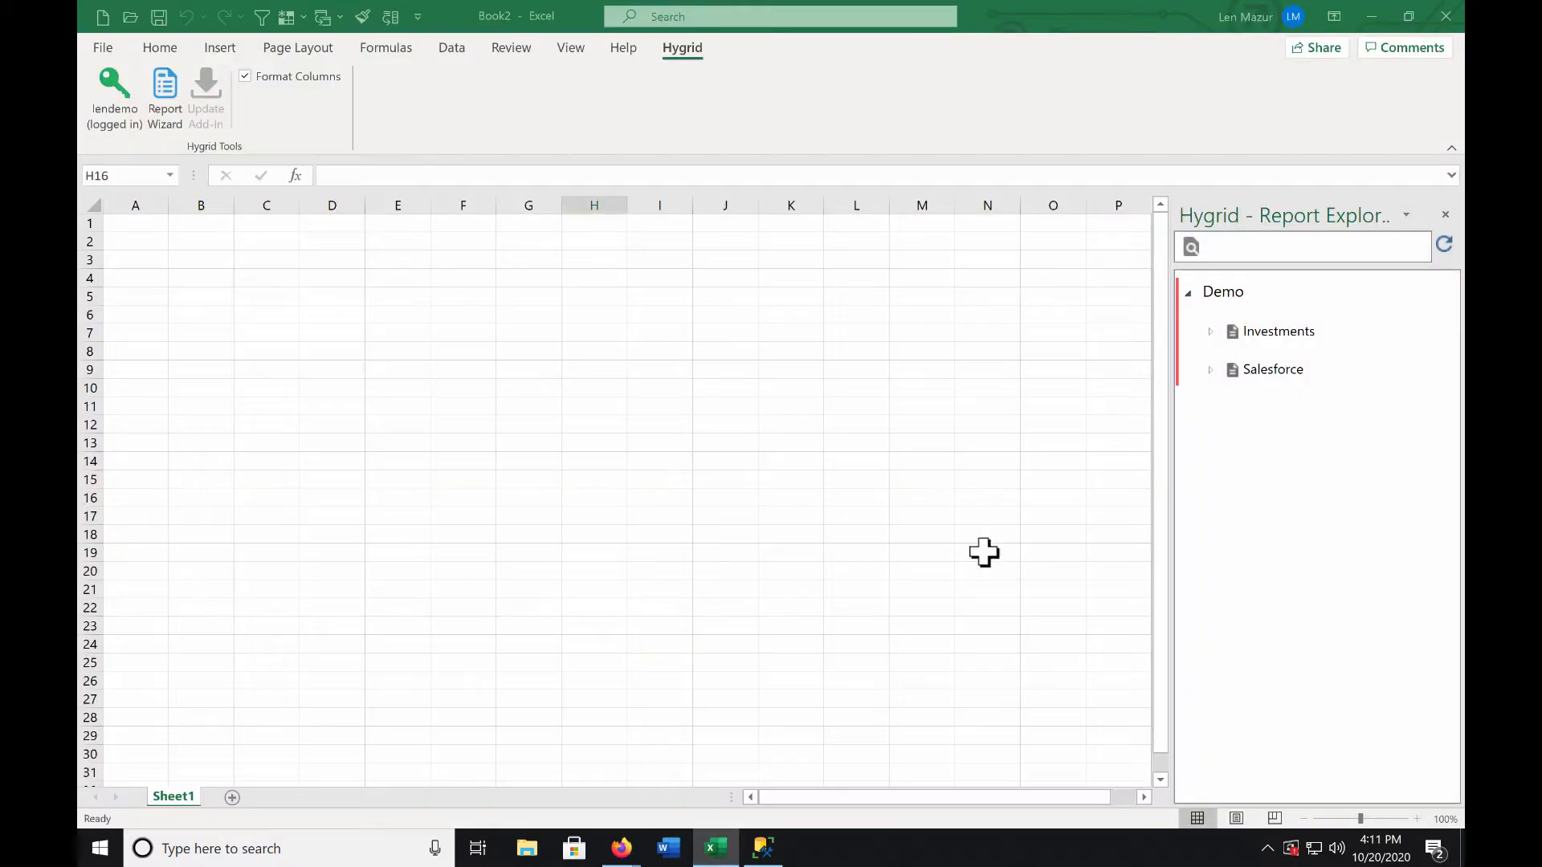
pyautogui.doubleClick(1232, 331)
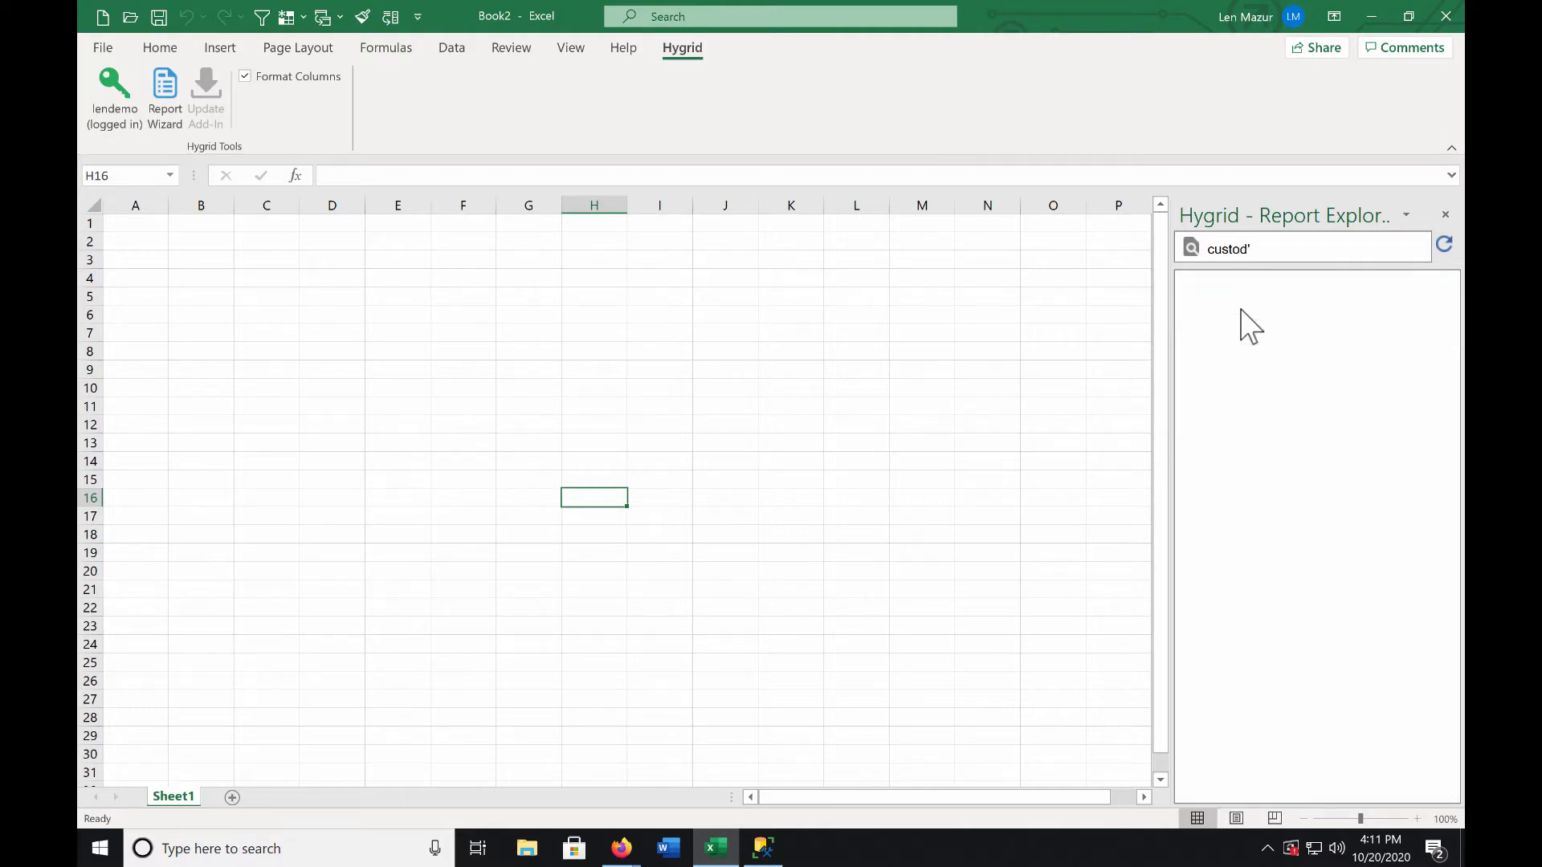
pyautogui.doubleClick(1240, 305)
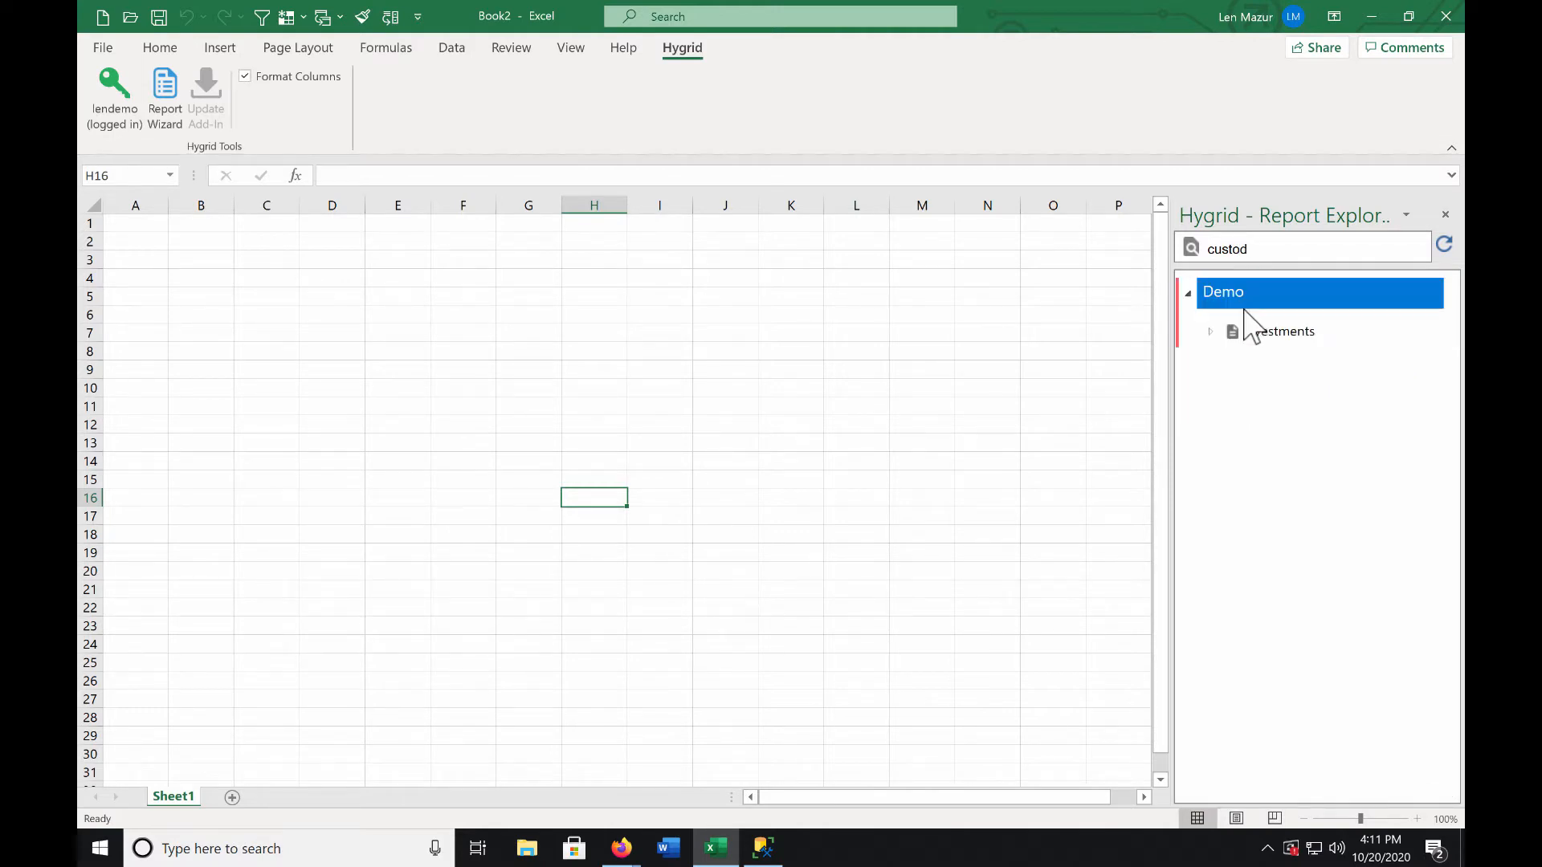
pyautogui.doubleClick(1268, 333)
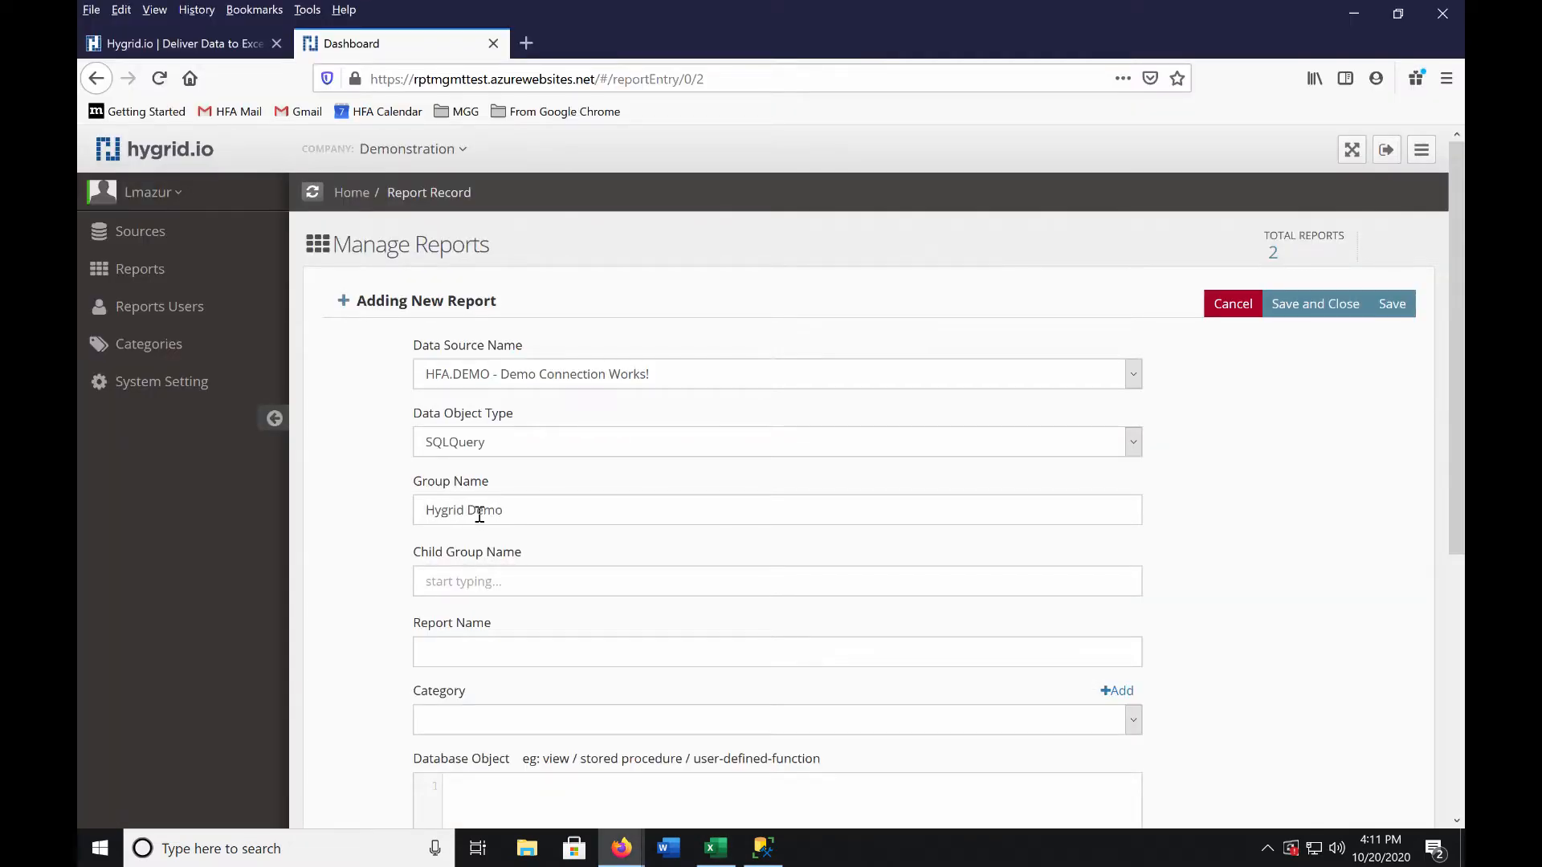
# Step: In the new report form in Firefox, set the group to Hygrid Demo, child group to Bank Data and report name to Our Bank Data Report
pyautogui.click(473, 577)
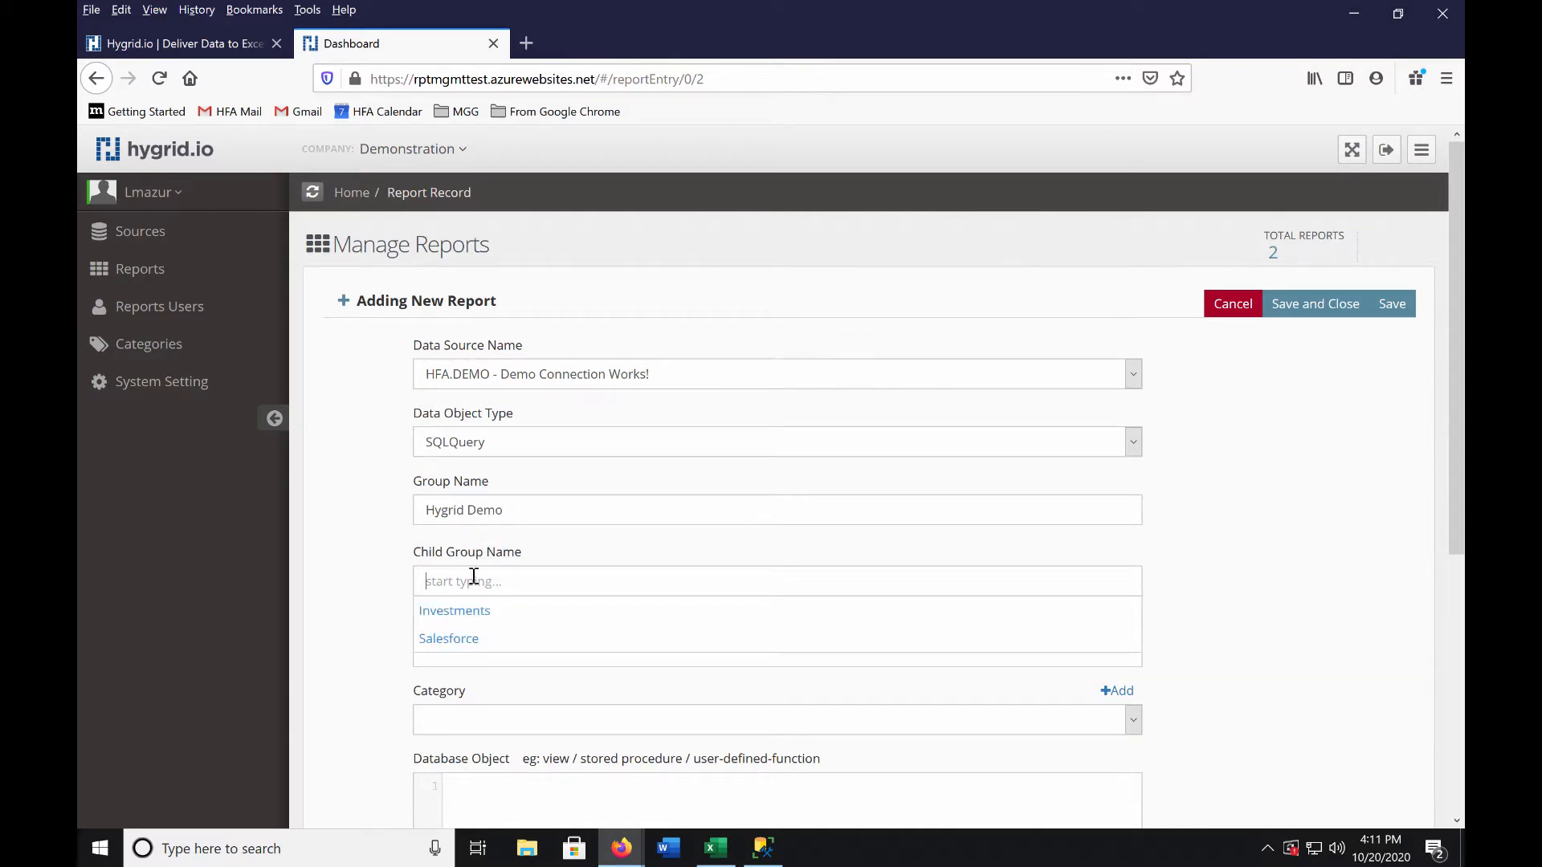
pyautogui.write('Bank Data')
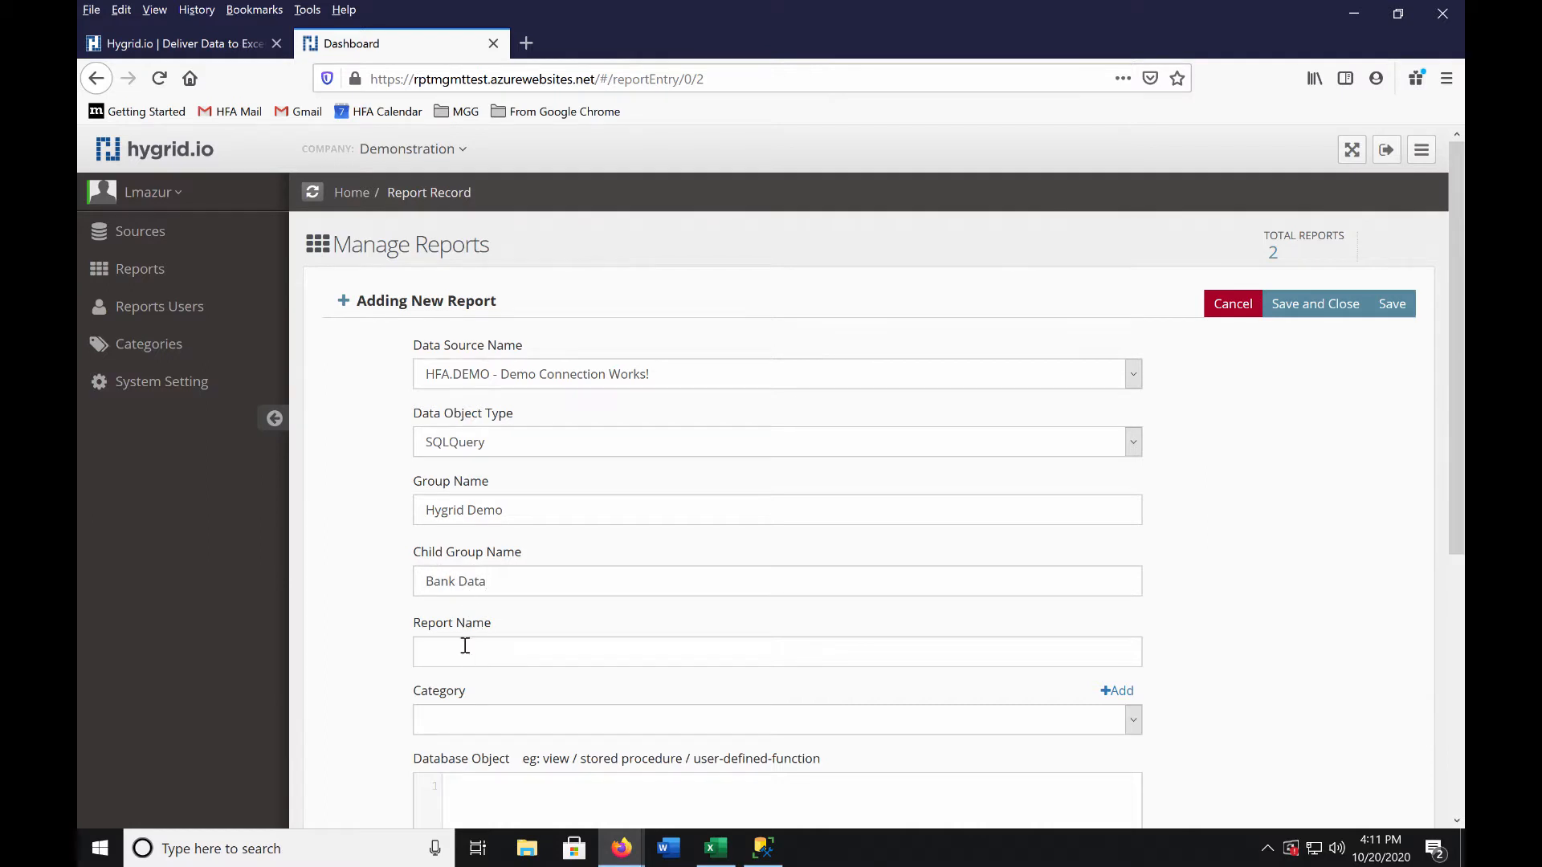
pyautogui.click(465, 646)
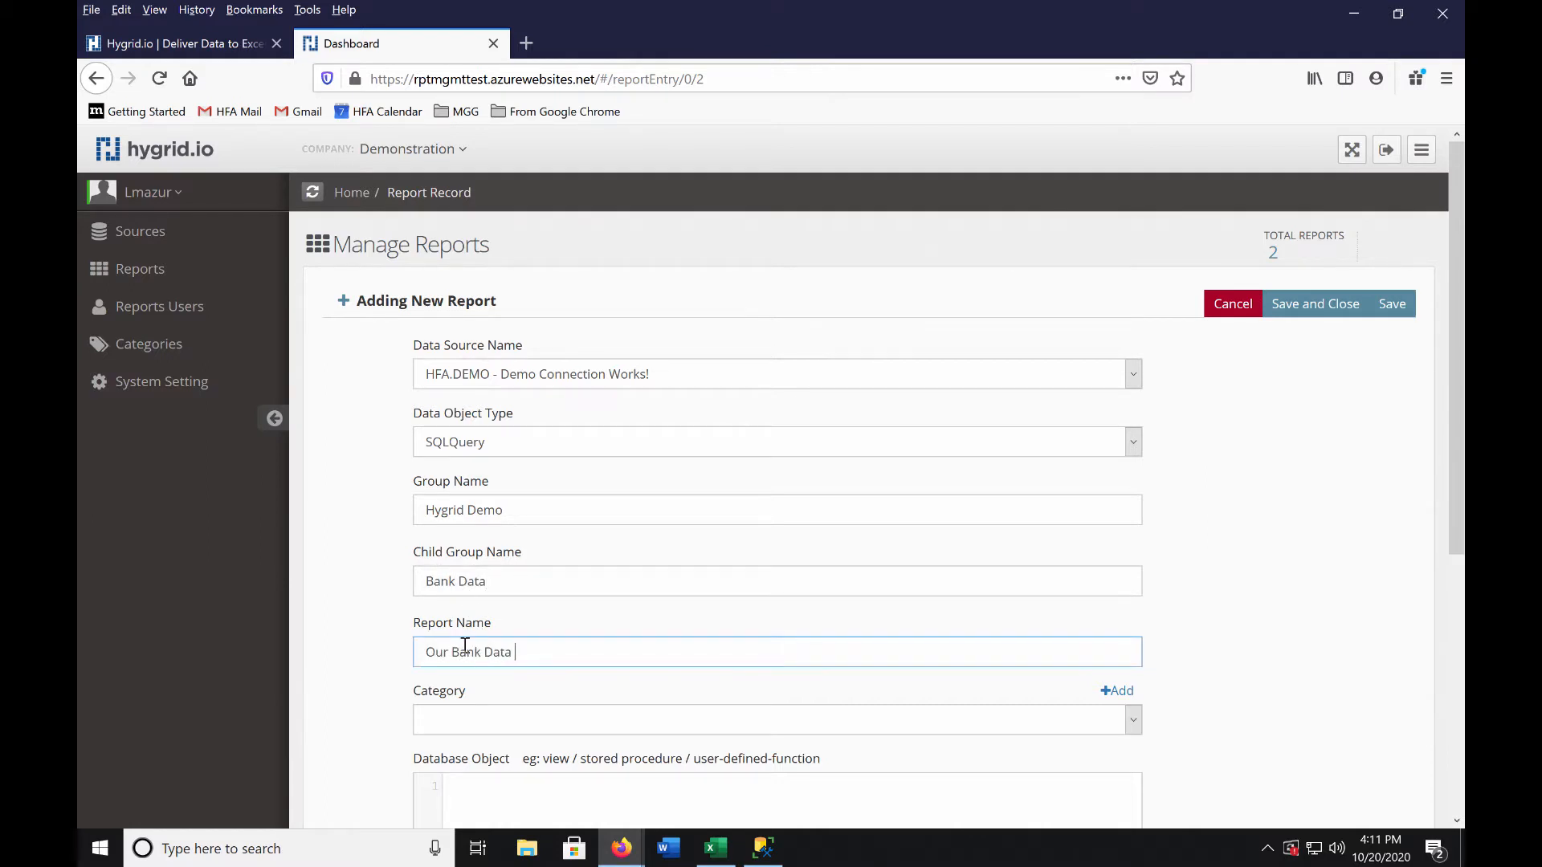
# Step: Copy the query "select Top 1000 * from [dbo].[hv_Cpty_Holdings]" from SQL Server Management Studio into the report's Database Object in Firefox
pyautogui.scroll(-3, 482, 639)
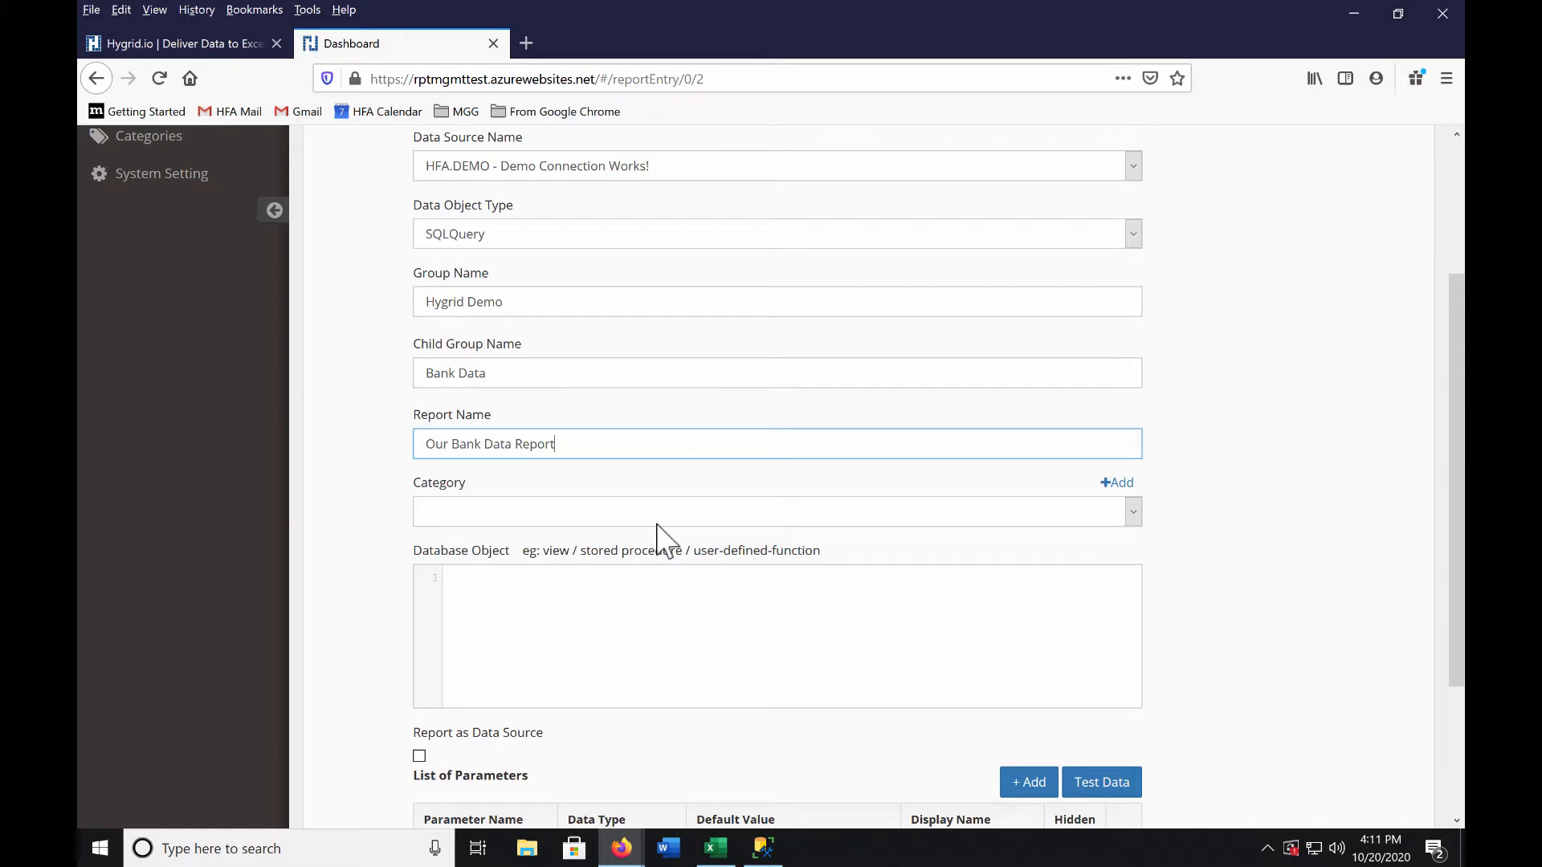
pyautogui.click(631, 635)
pyautogui.scroll(-3, 564, 598)
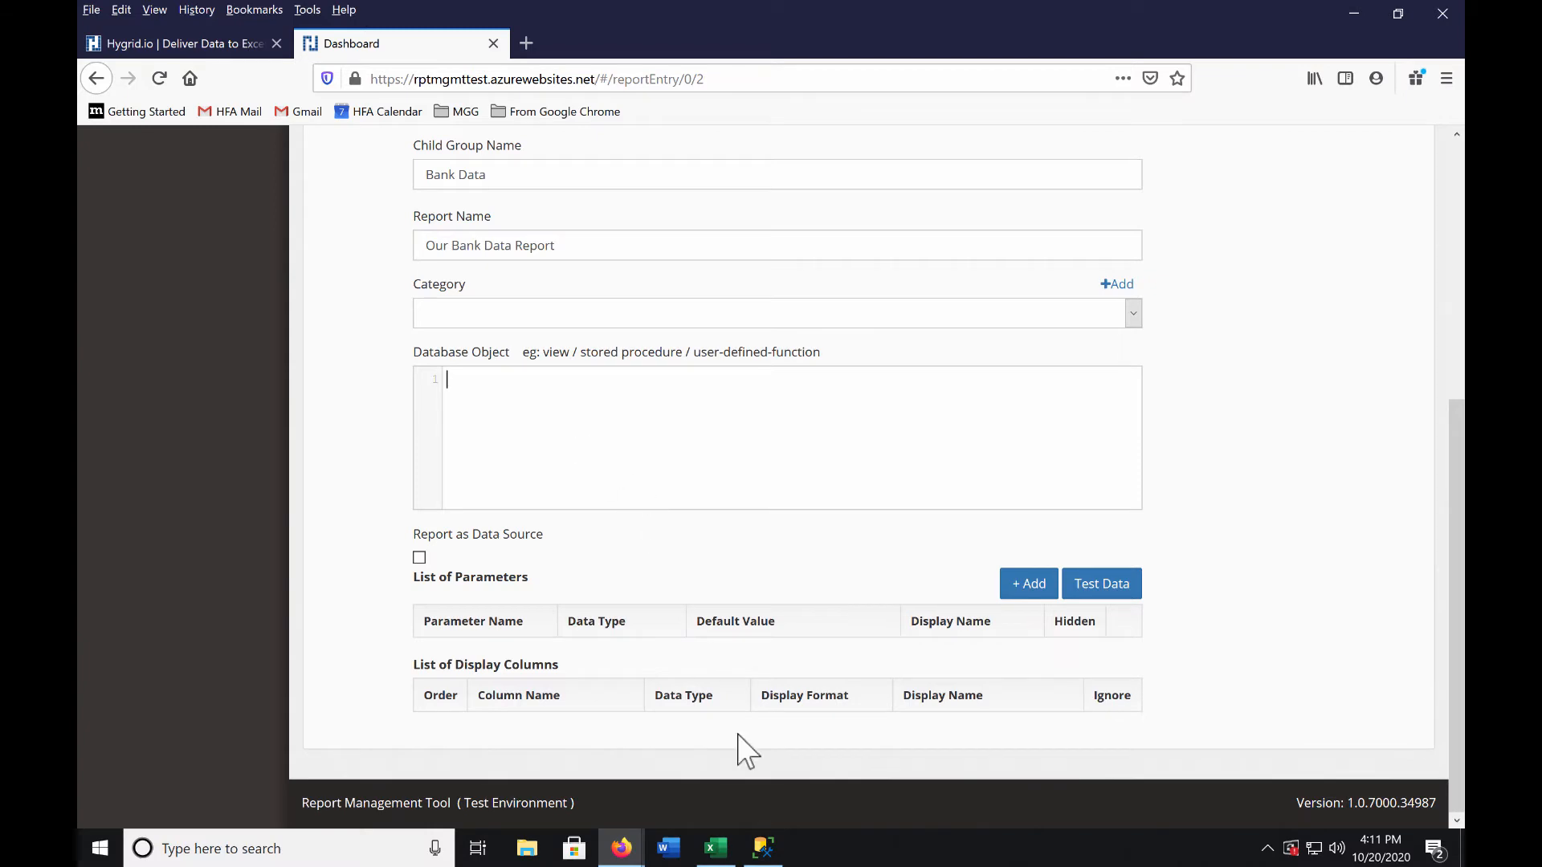
pyautogui.click(763, 850)
pyautogui.moveTo(810, 143); pyautogui.dragTo(385, 129)
pyautogui.hotkey('ctrl', 'c')
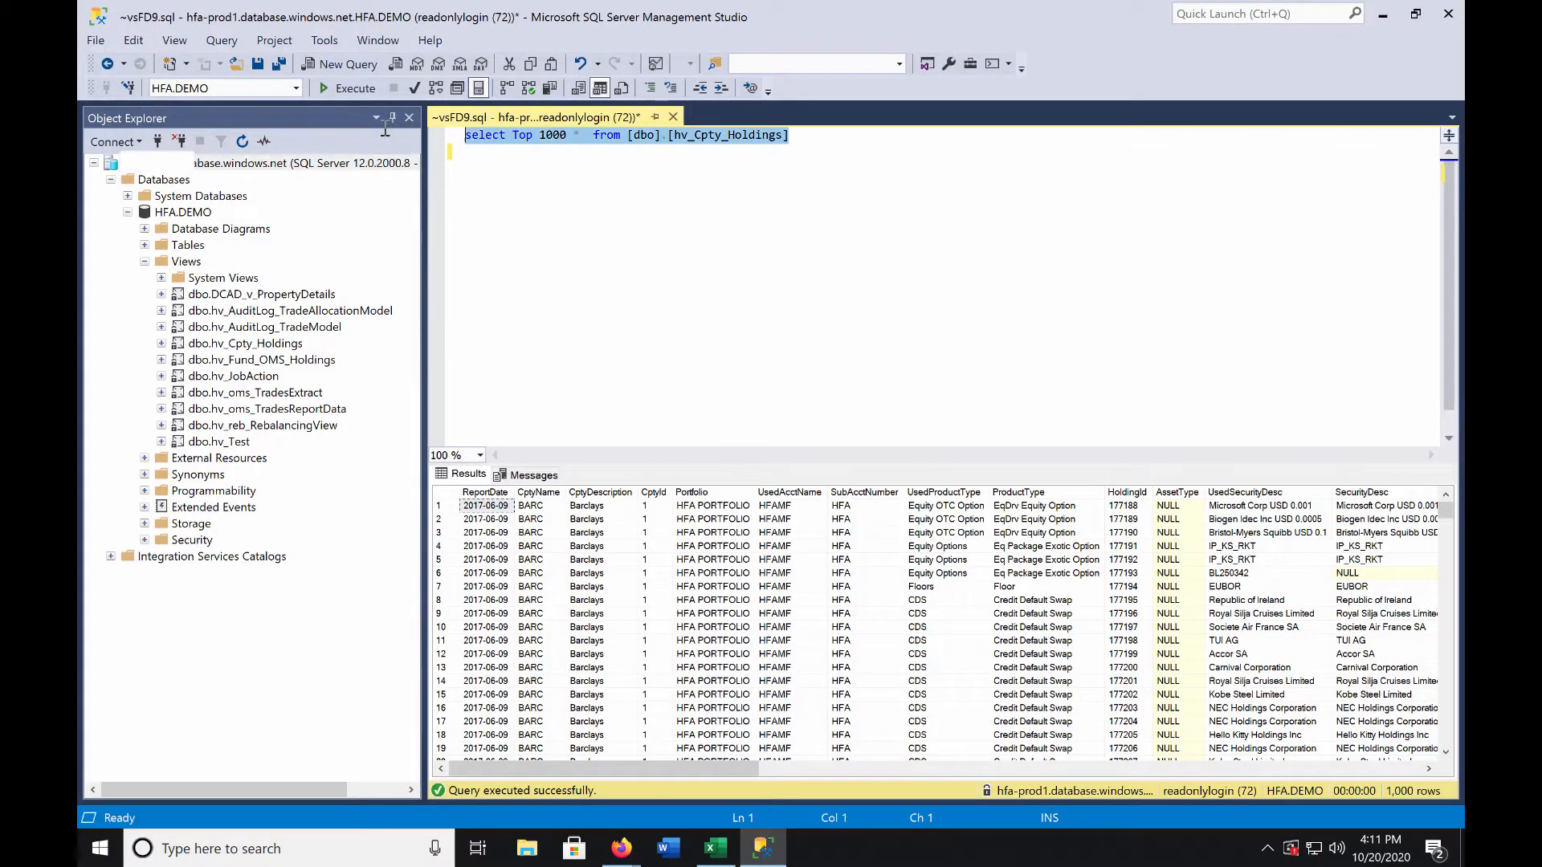
pyautogui.click(621, 848)
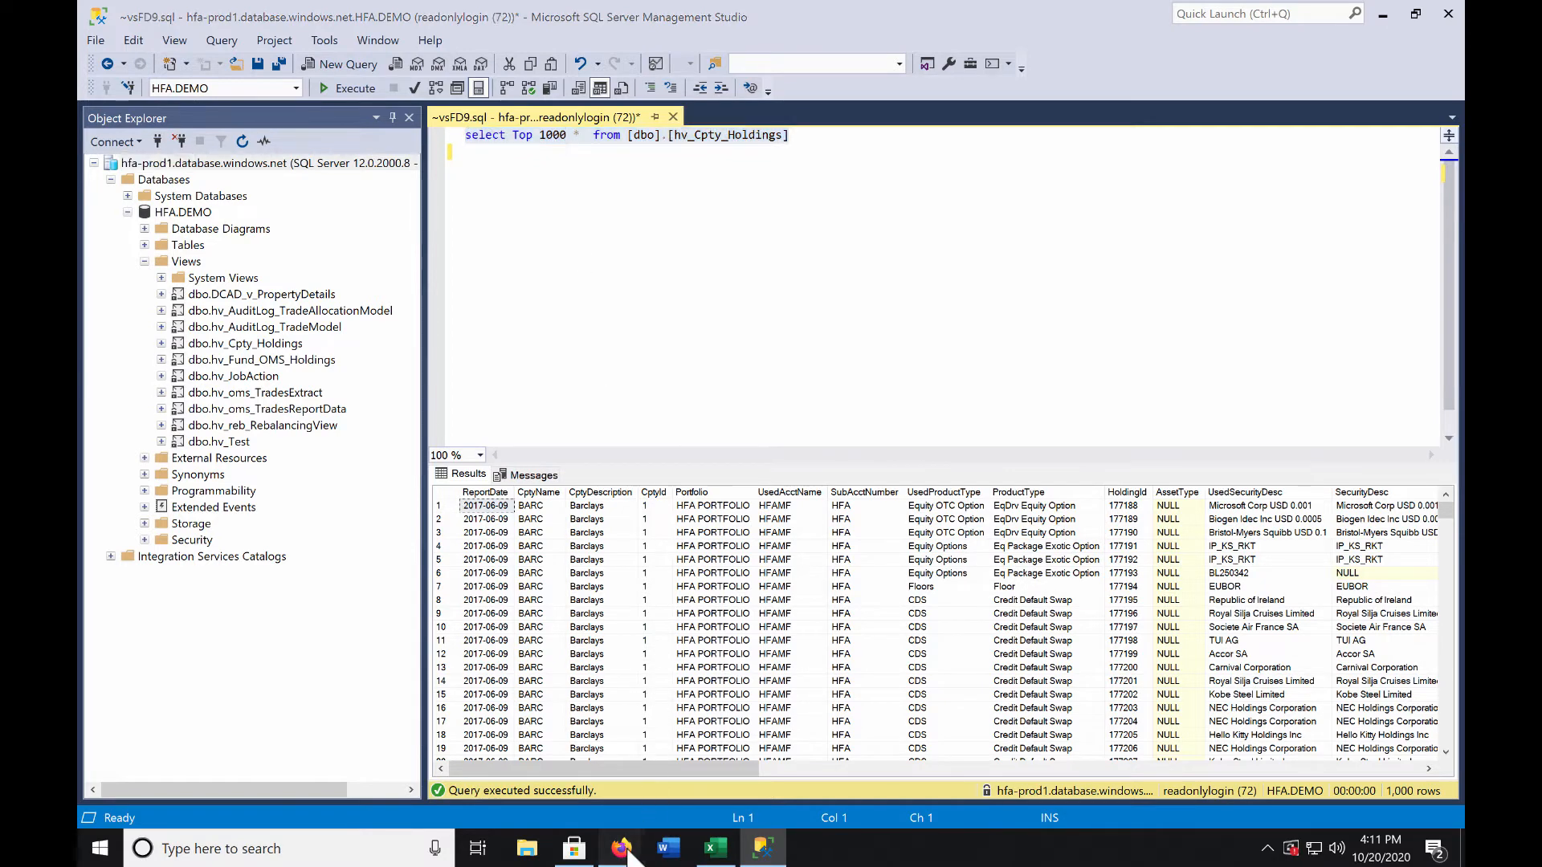
pyautogui.click(656, 739)
pyautogui.click(623, 480)
pyautogui.hotkey('ctrl', 'v')
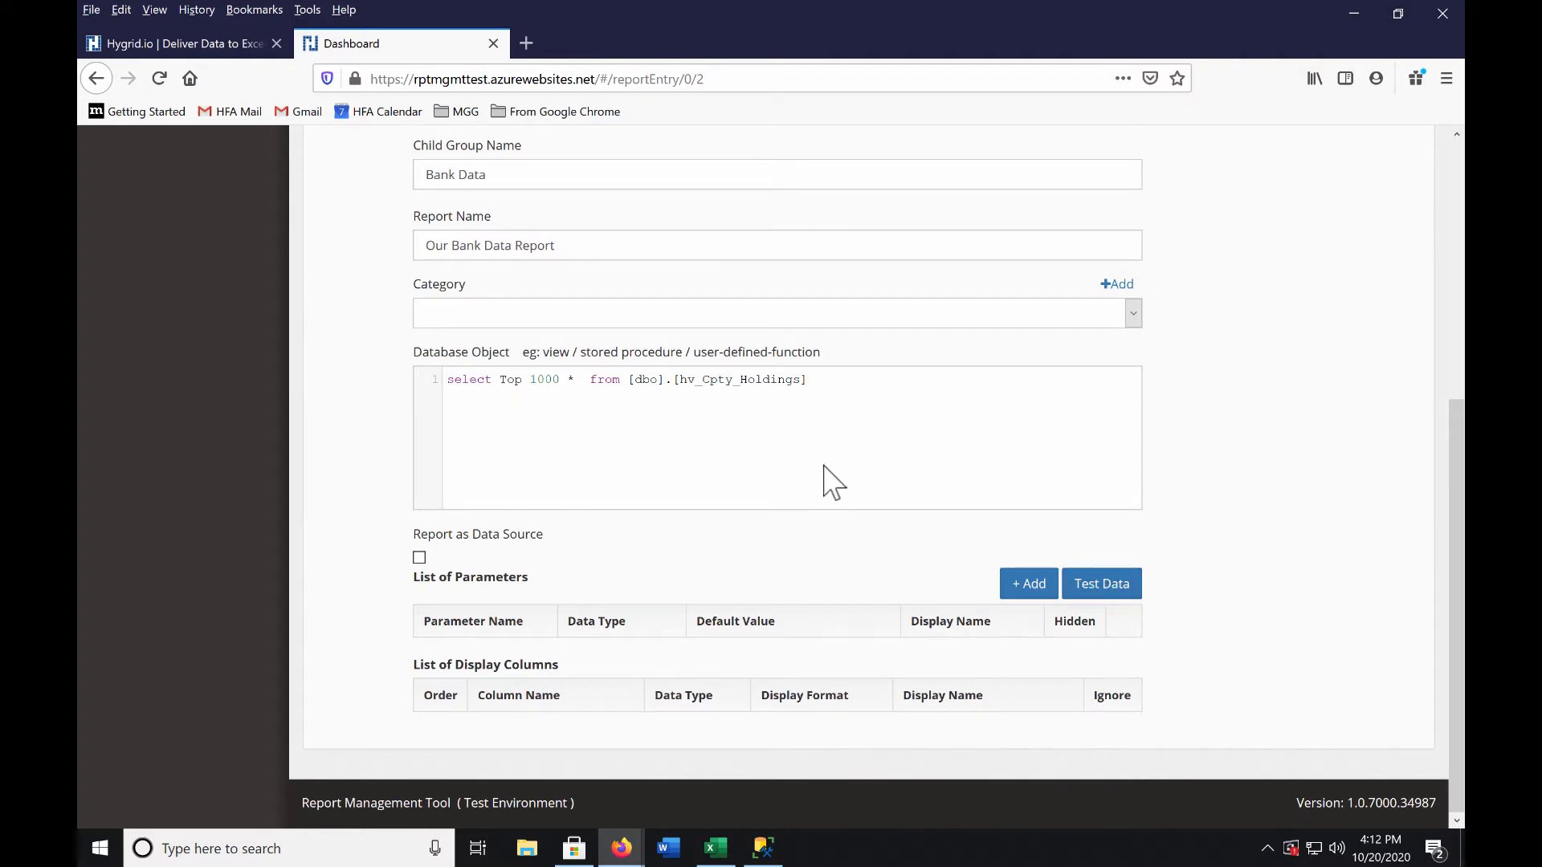
# Step: Test the report's data and review the result as raw response, grid view and call
pyautogui.click(1067, 590)
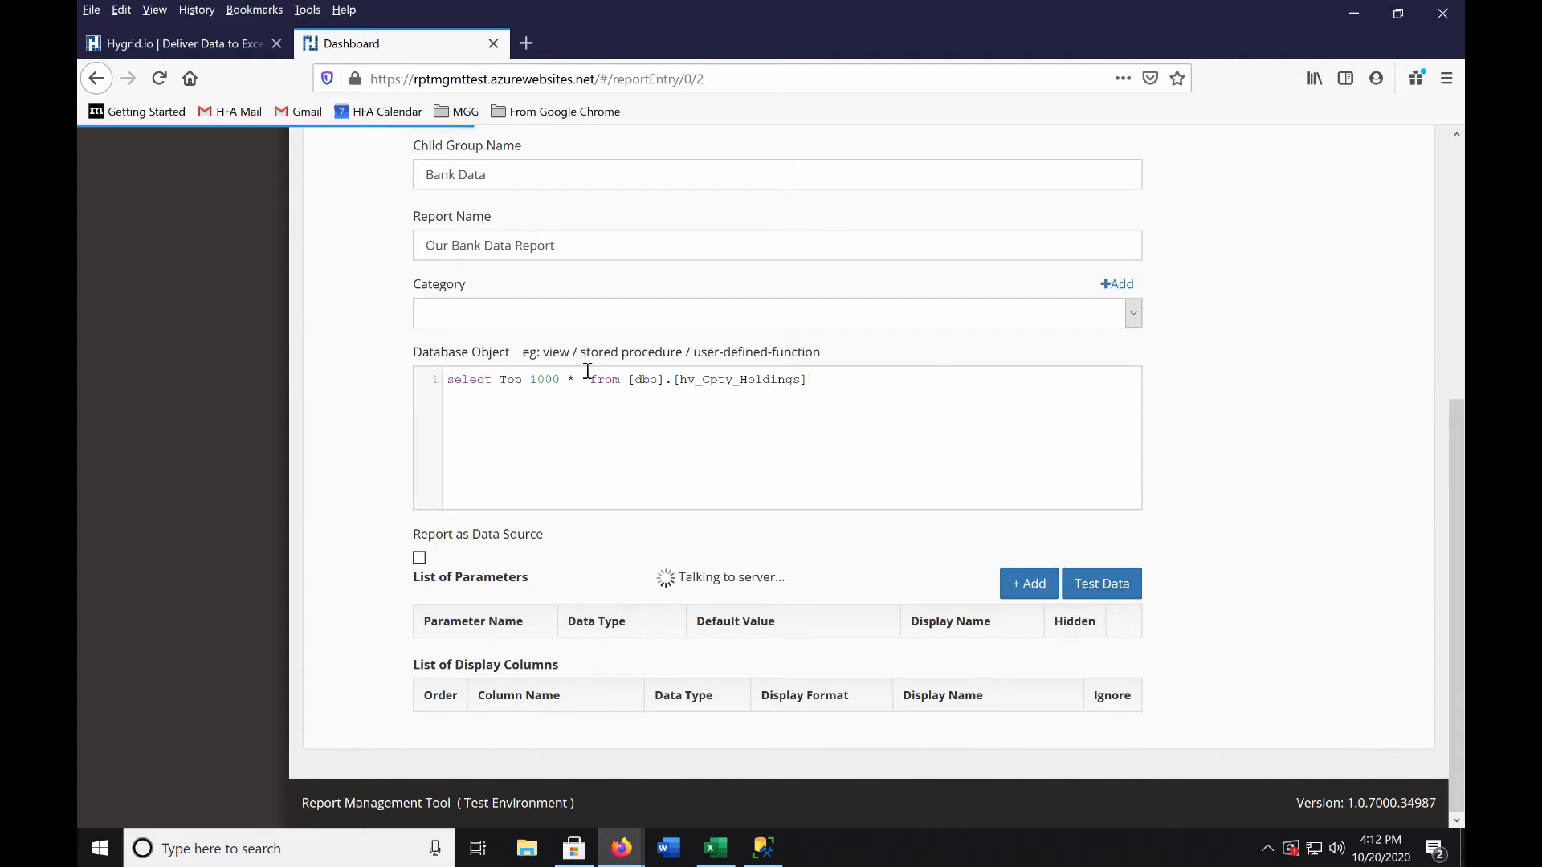
pyautogui.scroll(-3, 474, 329)
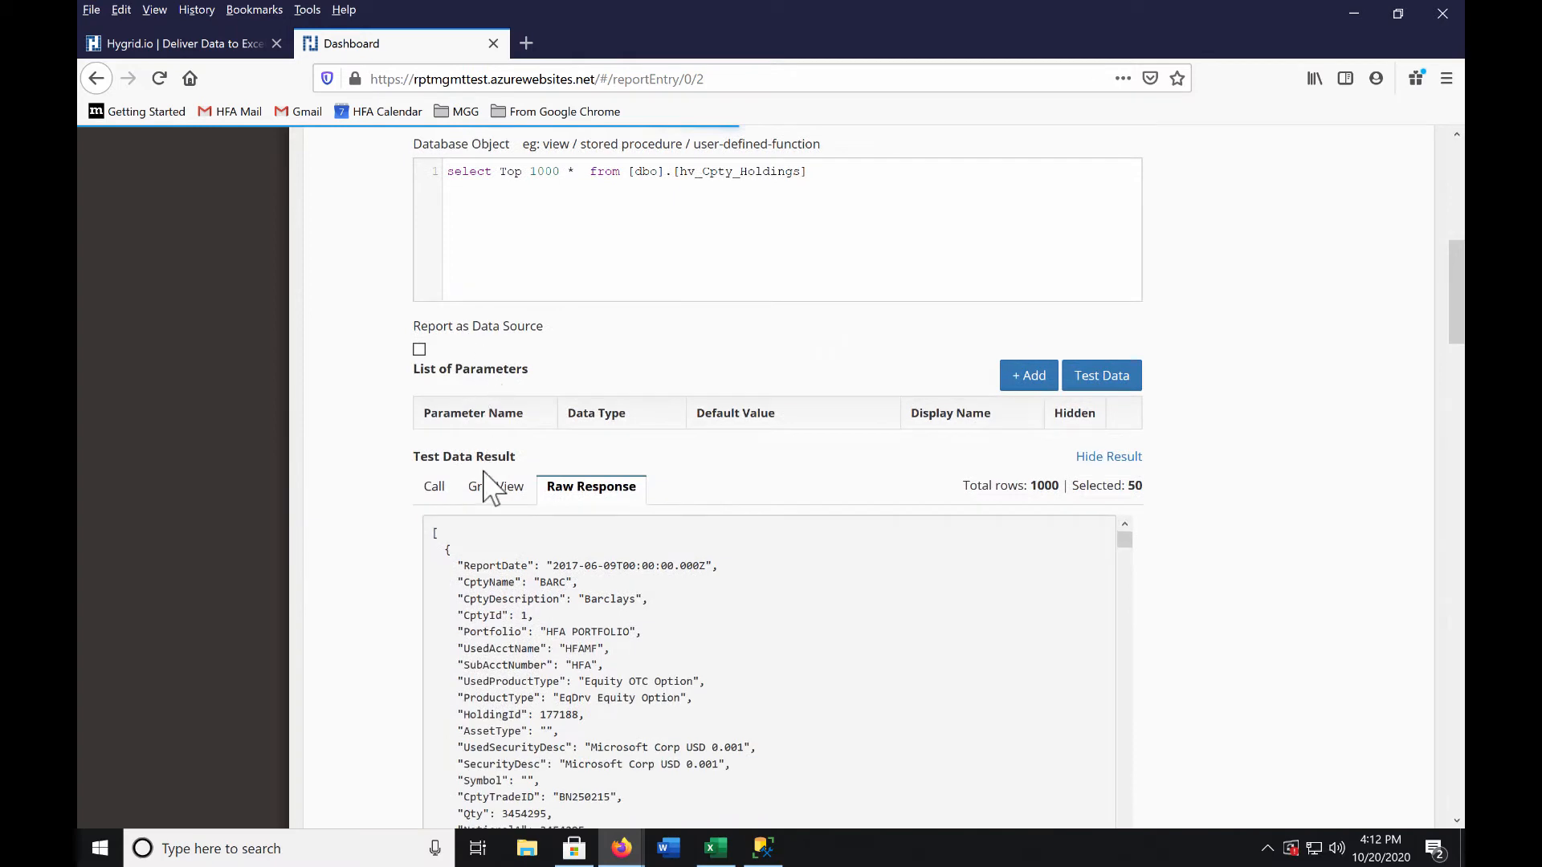
pyautogui.scroll(-5, 514, 594)
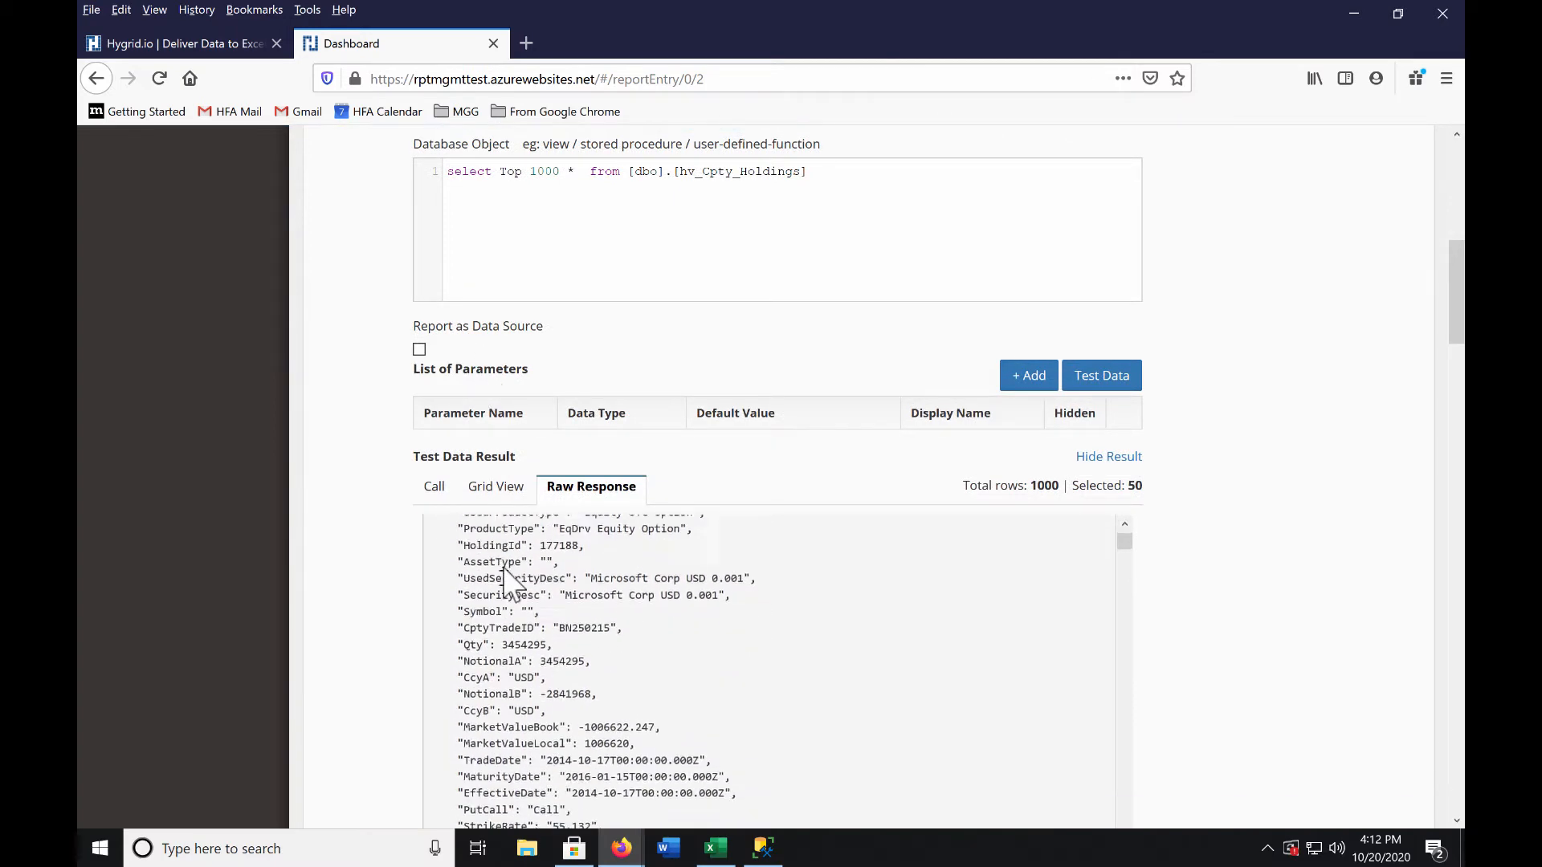
pyautogui.click(502, 487)
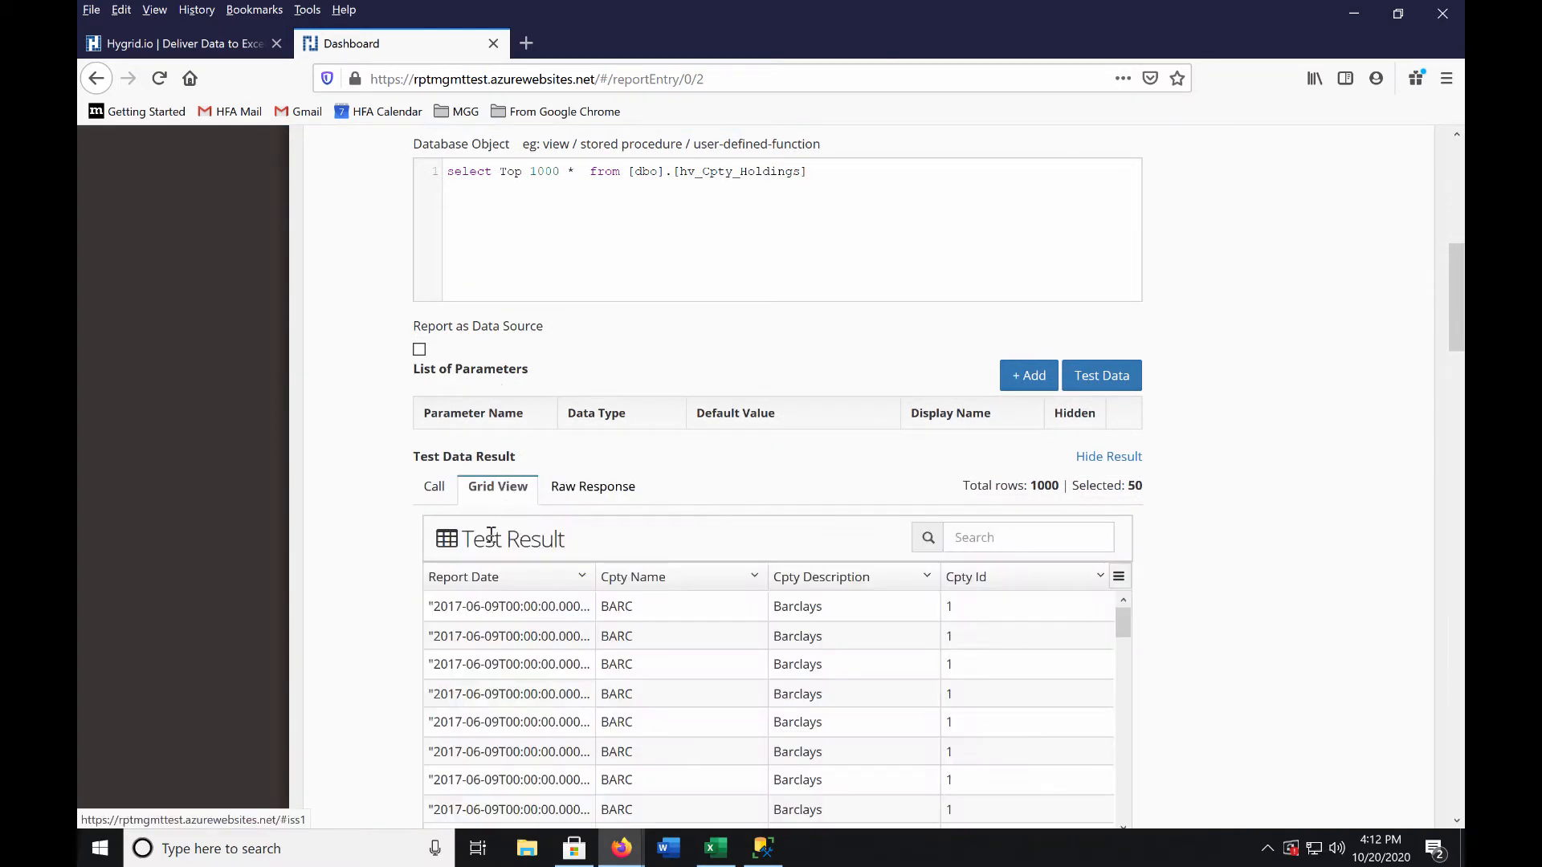
pyautogui.click(420, 492)
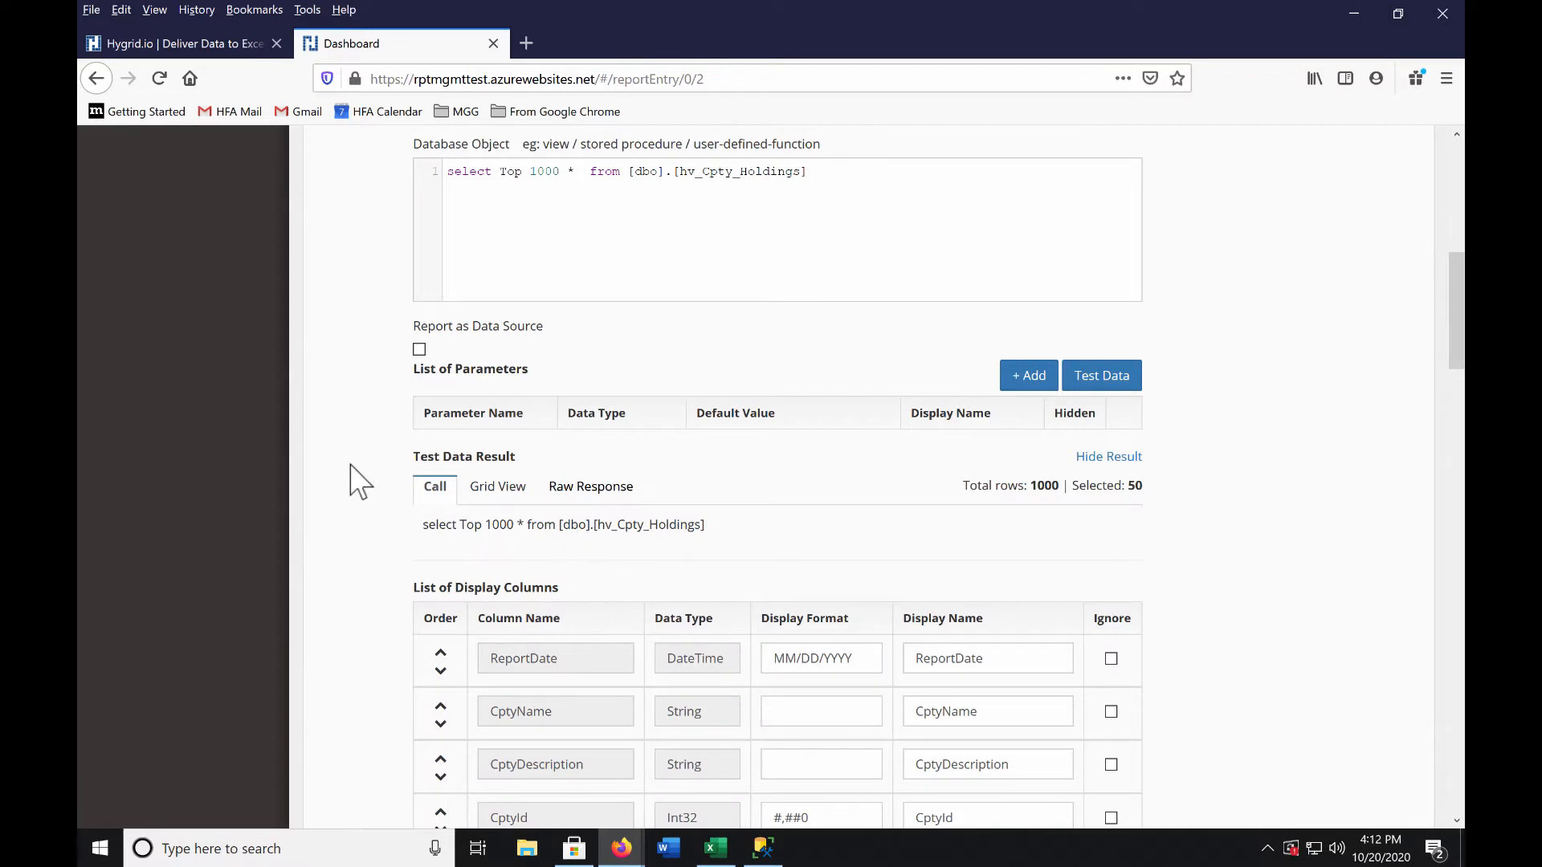
# Step: Look through the list of display columns and save the new report
pyautogui.scroll(-1, 391, 477)
pyautogui.scroll(-5, 391, 478)
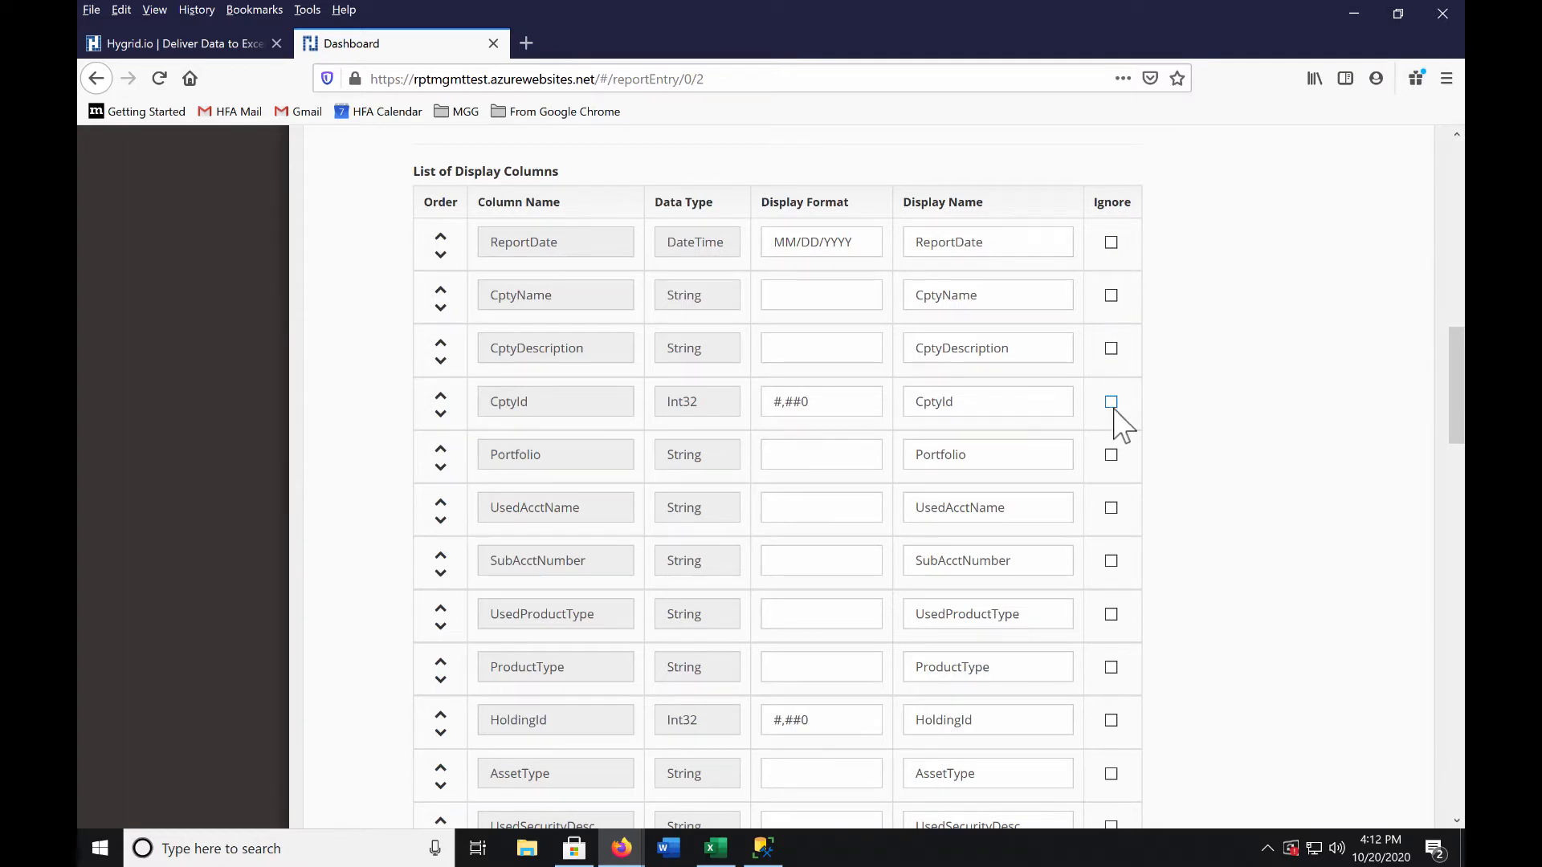
pyautogui.scroll(-2, 461, 393)
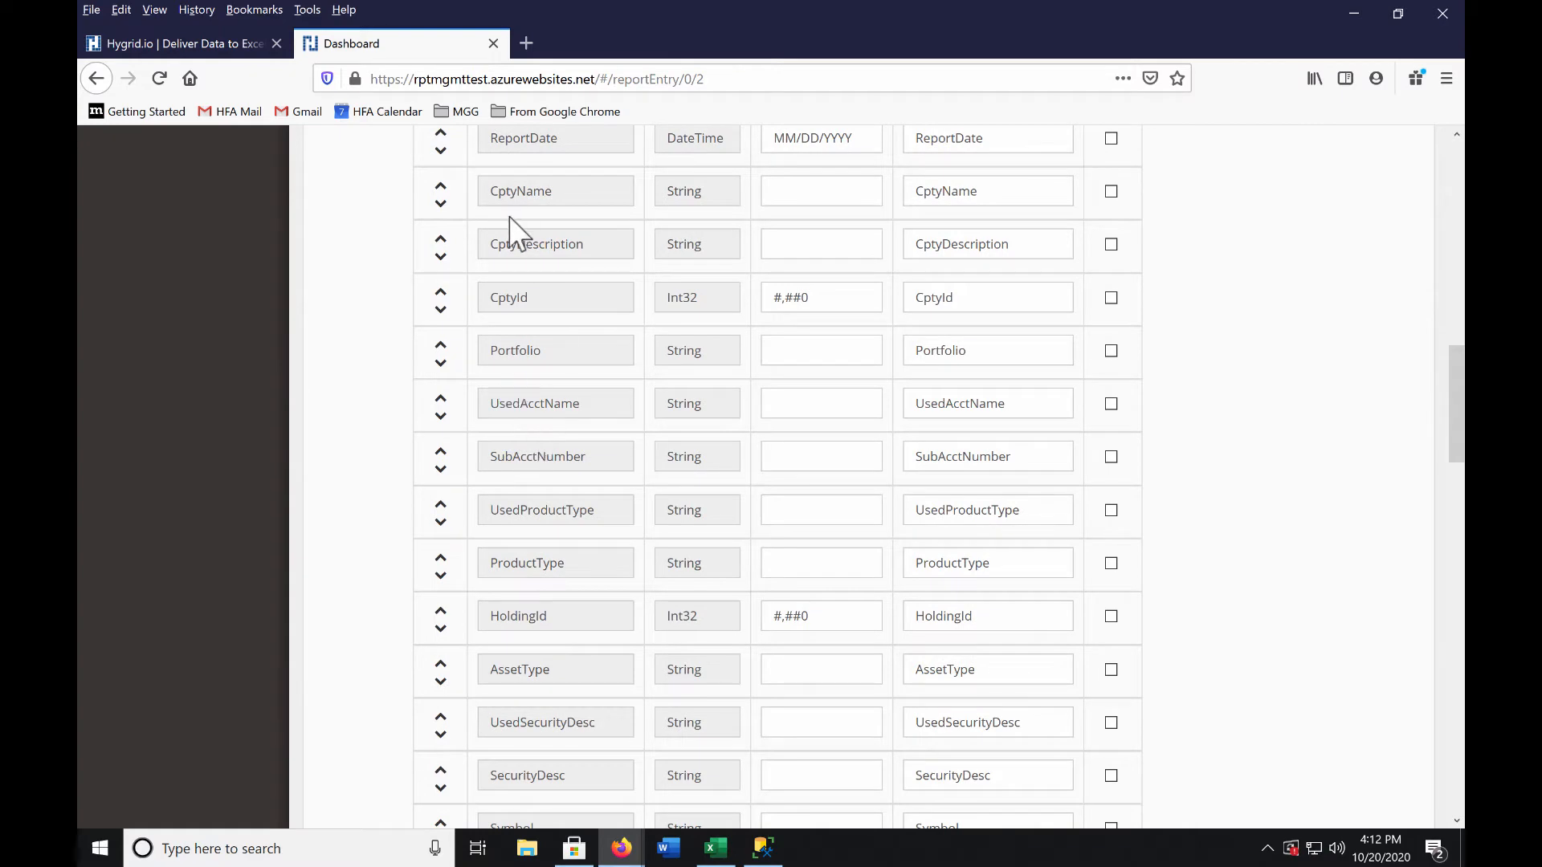
pyautogui.scroll(3, 463, 278)
pyautogui.scroll(10, 463, 278)
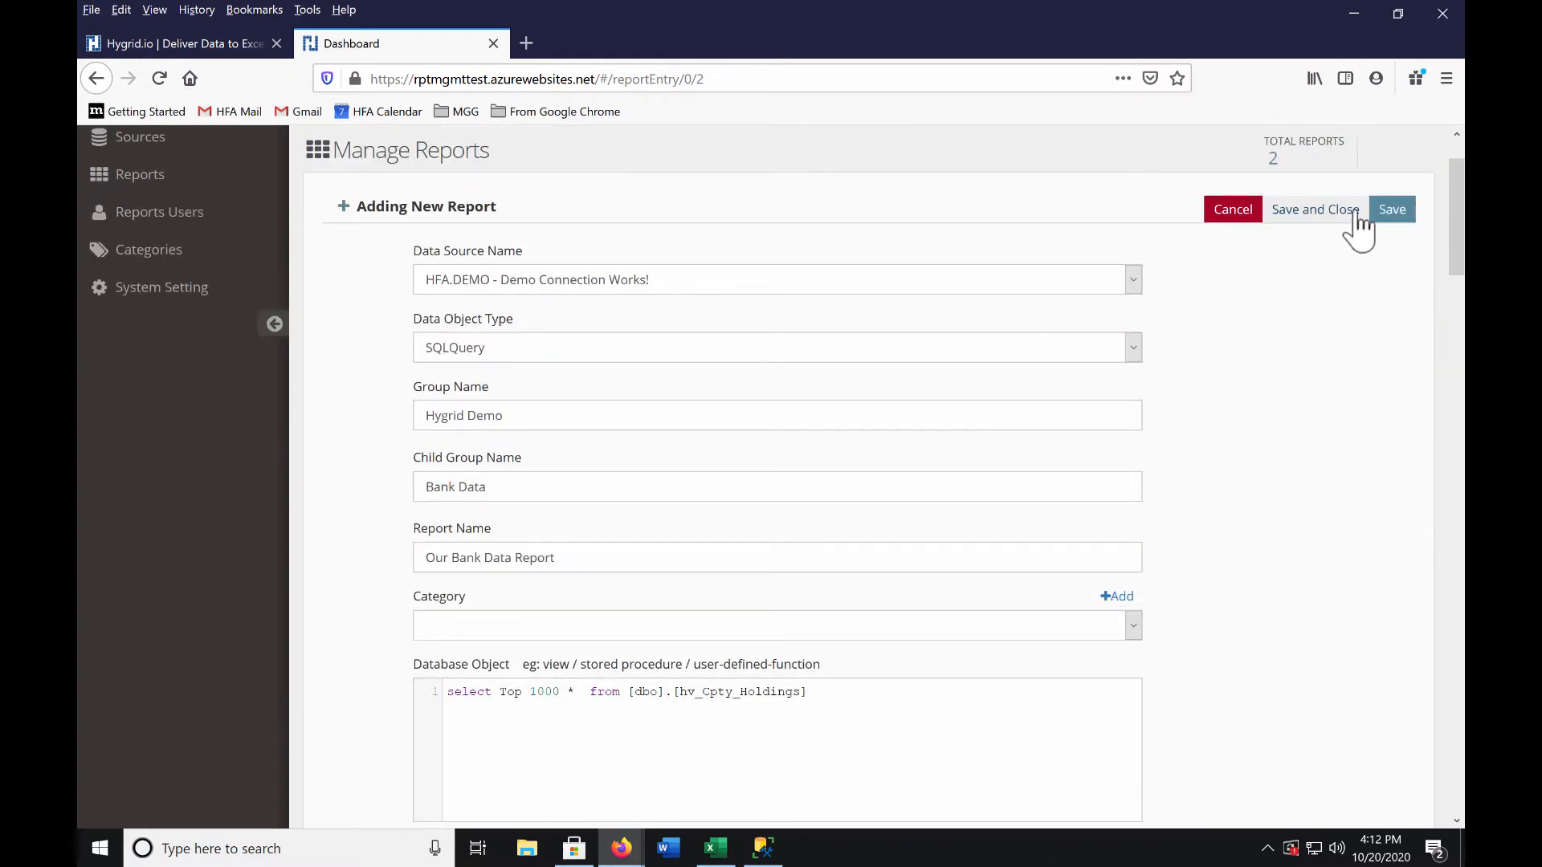
pyautogui.click(1392, 208)
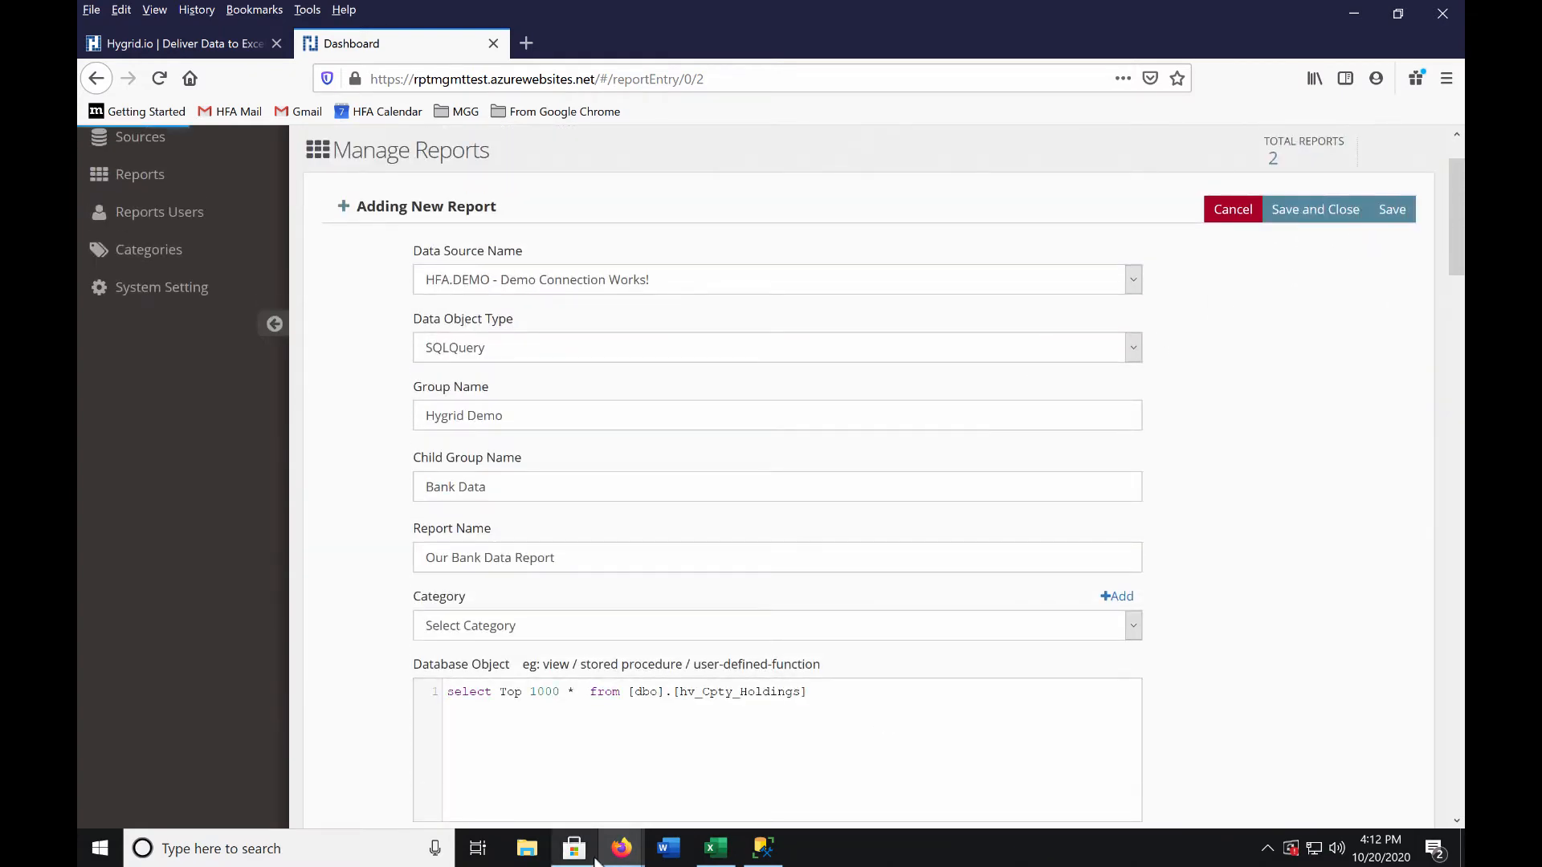
# Step: Switch to Excel, refresh the Hygrid report list and check the logged-in Hygrid account
pyautogui.click(725, 849)
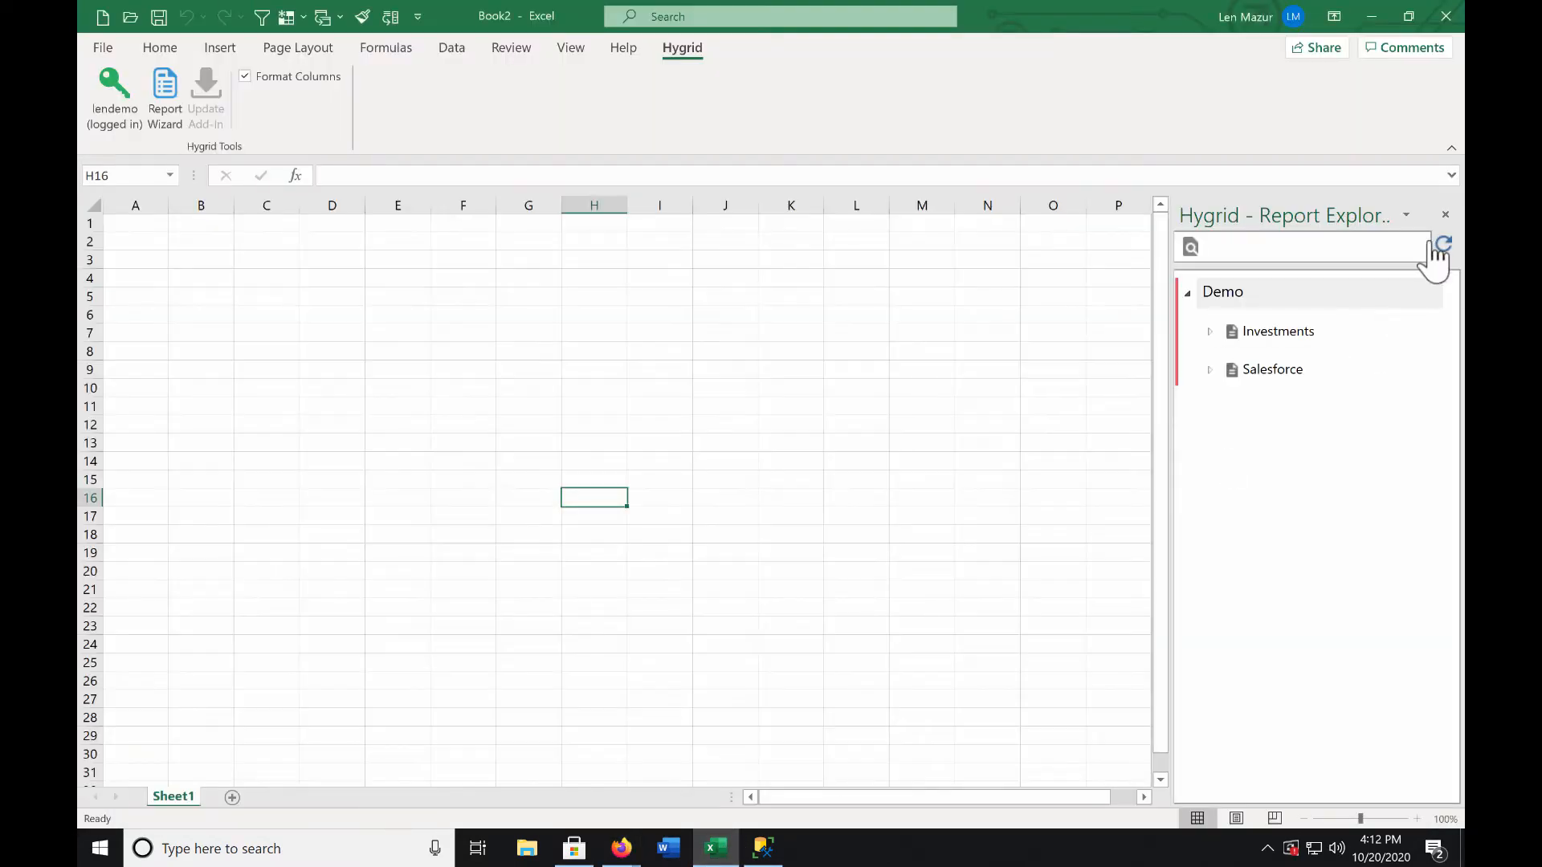
pyautogui.click(1434, 244)
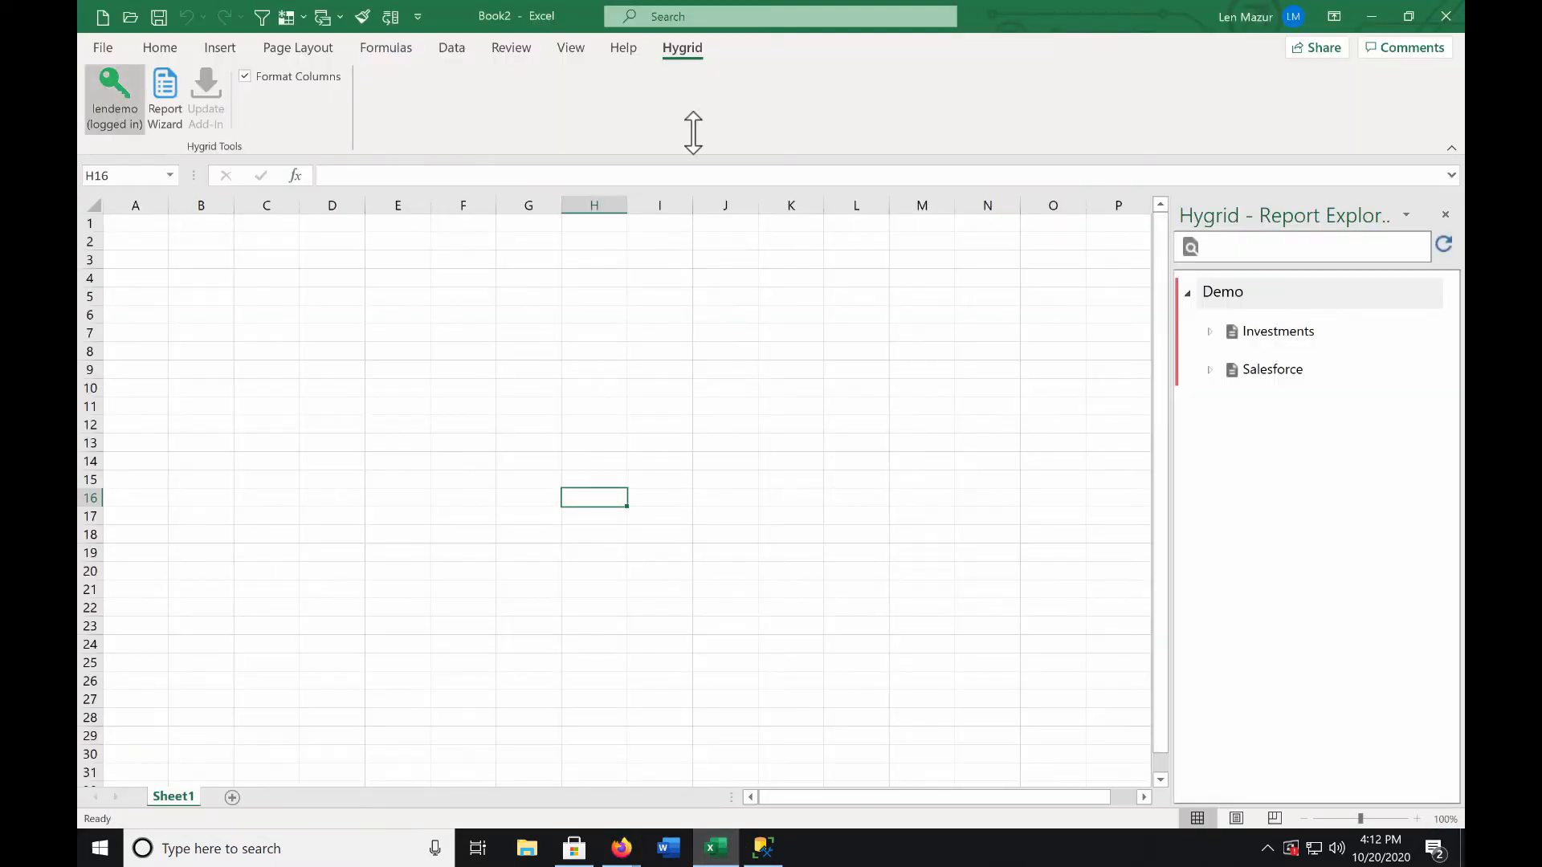
pyautogui.click(115, 90)
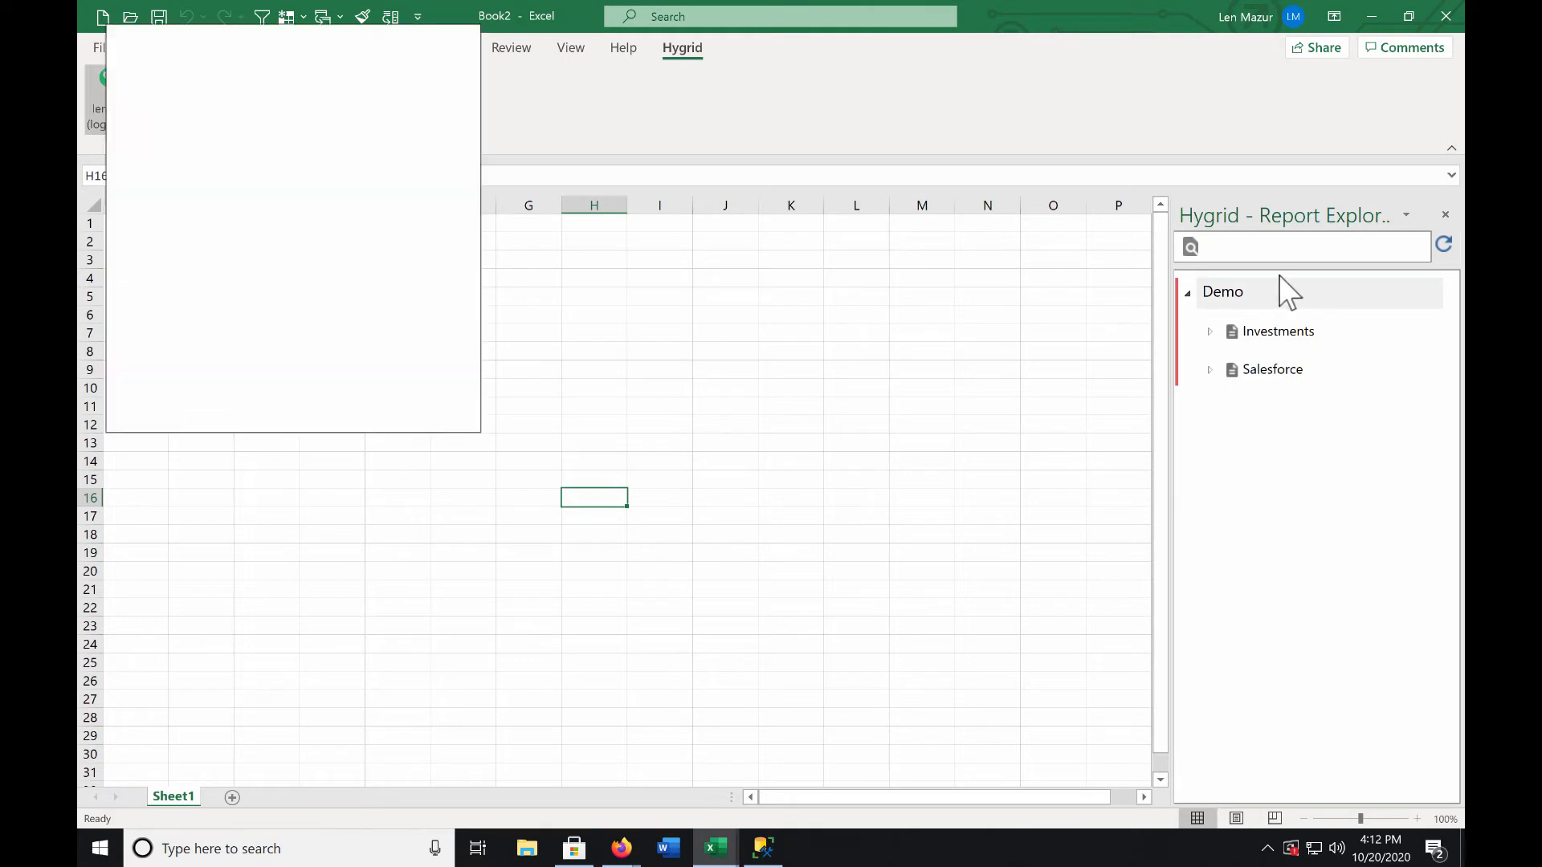
pyautogui.click(322, 401)
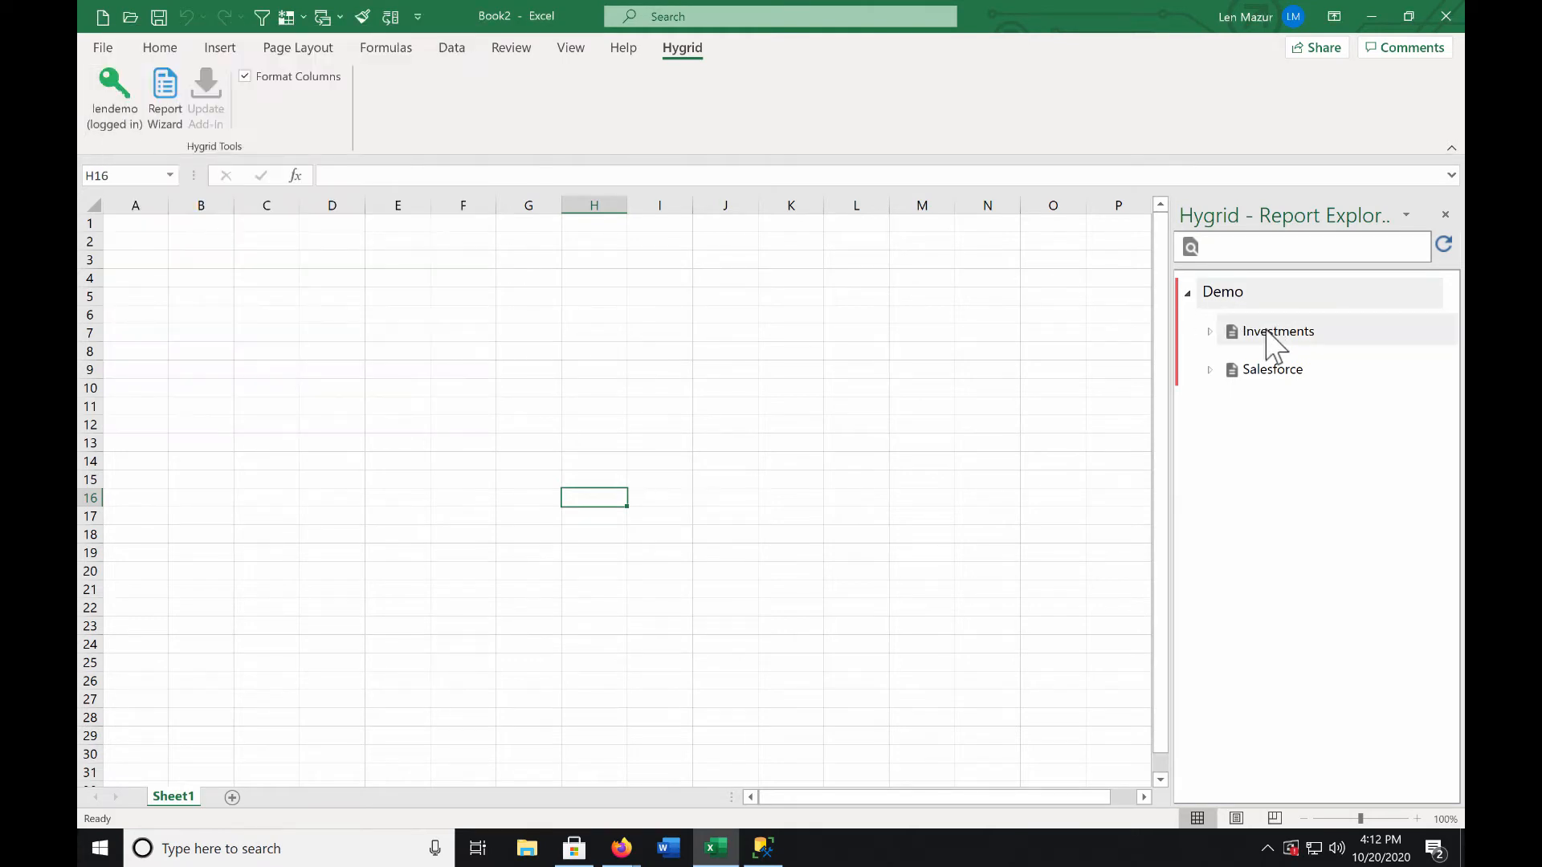
# Step: In Firefox, edit the demo reports user, grant access to Our Bank Data Report and save the record
pyautogui.moveTo(620, 848)
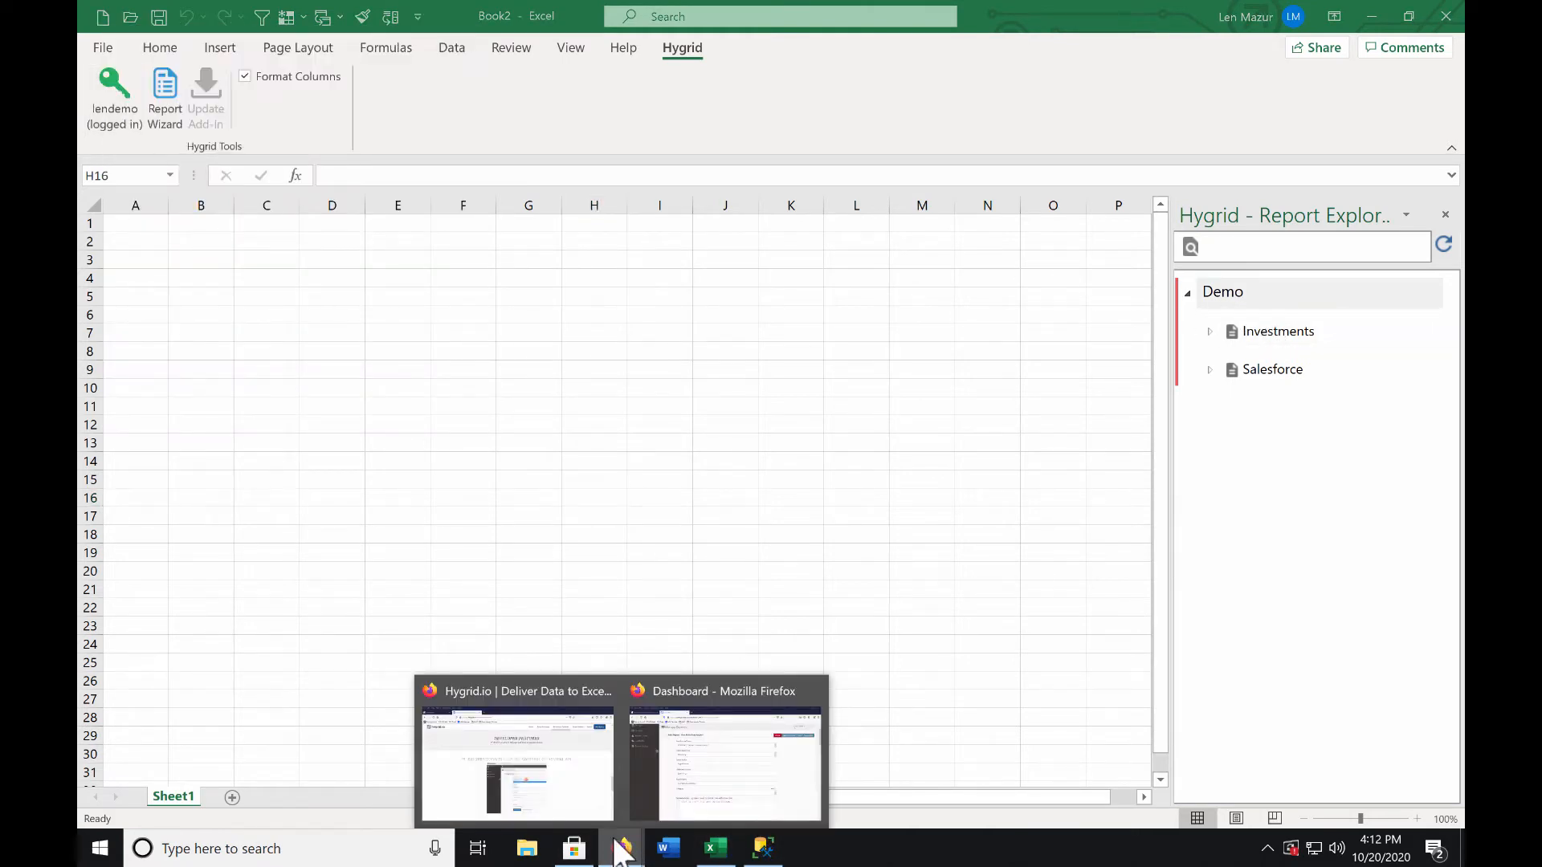
pyautogui.click(581, 751)
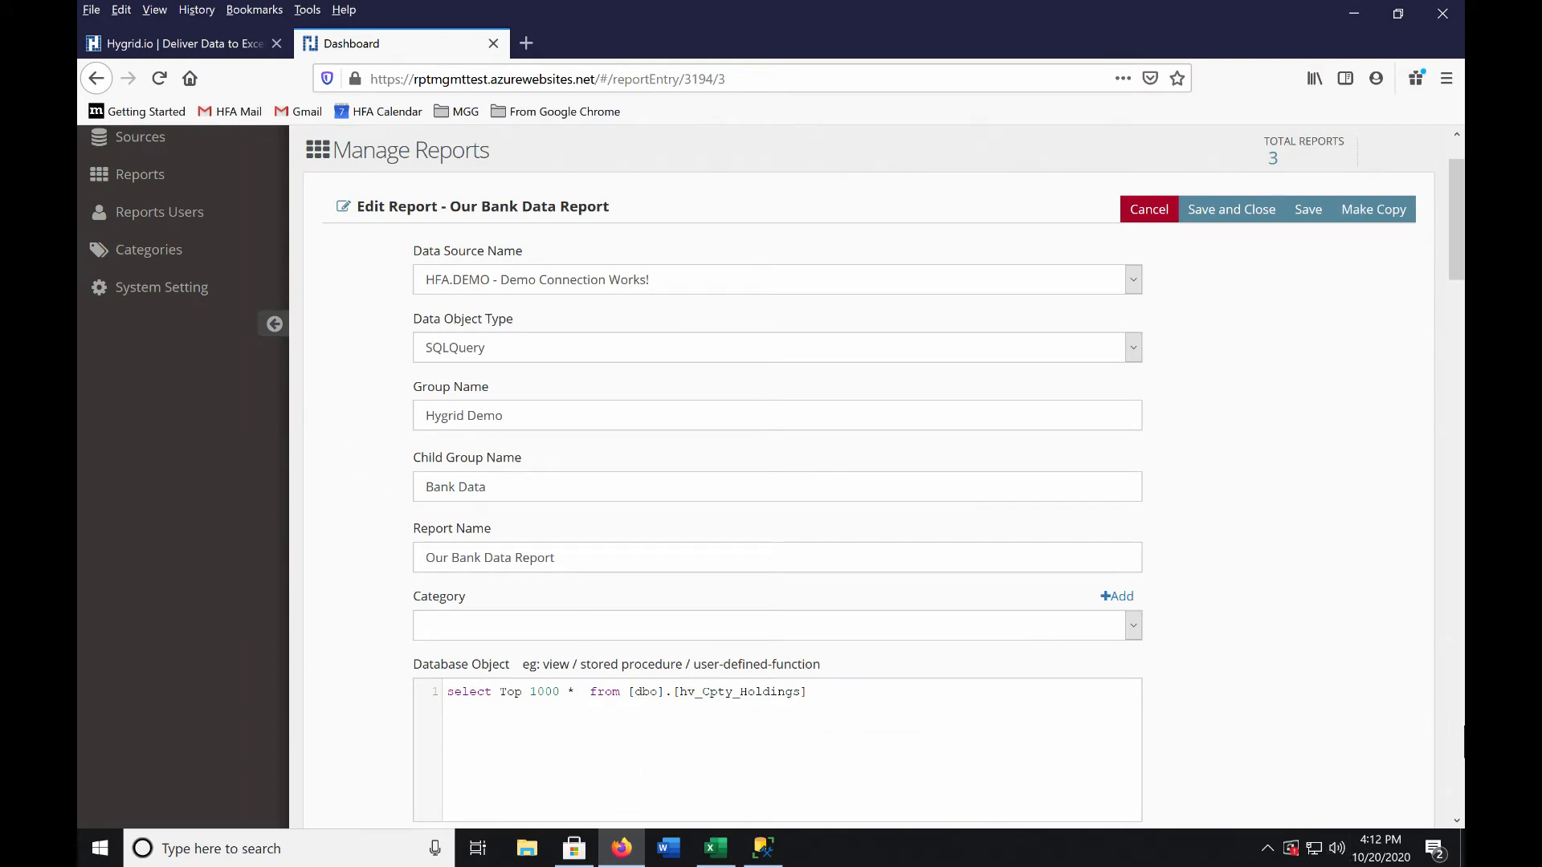
pyautogui.click(179, 232)
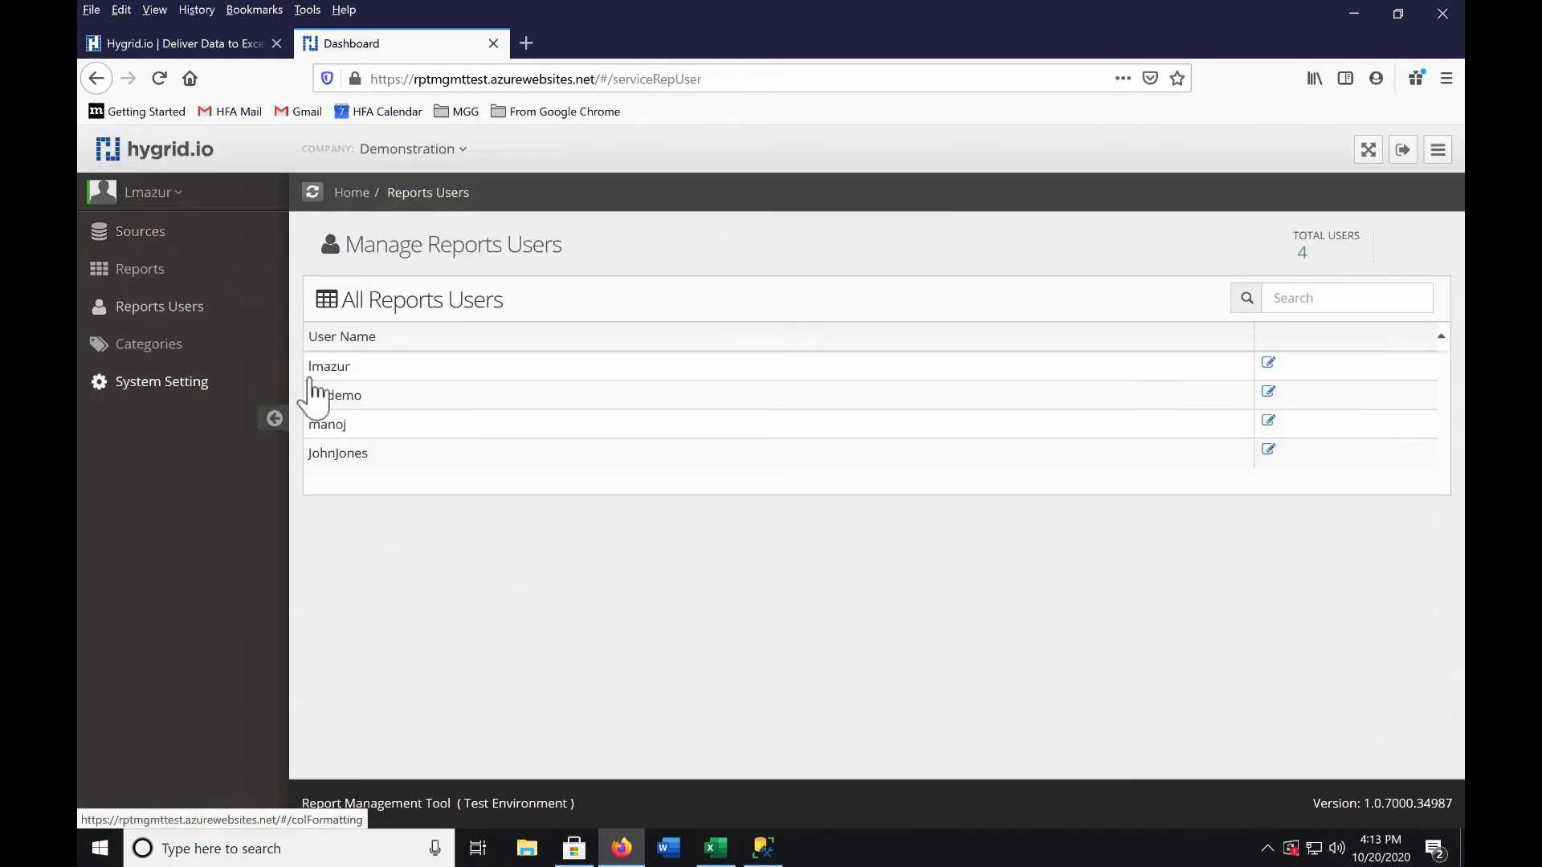
pyautogui.click(1265, 392)
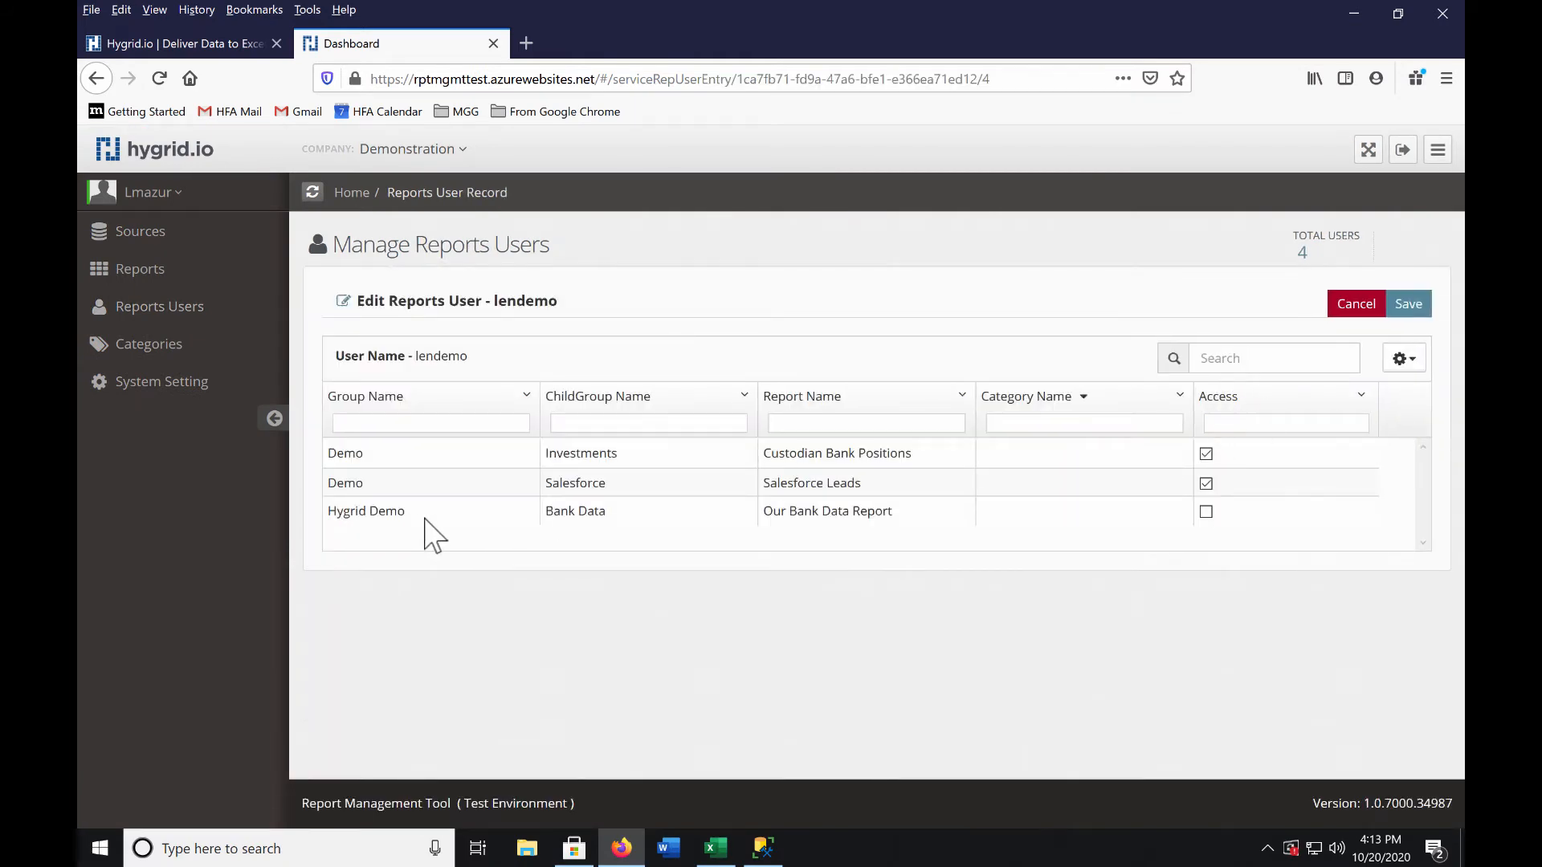
pyautogui.click(1408, 304)
# Step: In Excel, refresh the Hygrid report list and run Our Bank Data Report from Hygrid Demo, Bank Data into a new worksheet
pyautogui.click(719, 850)
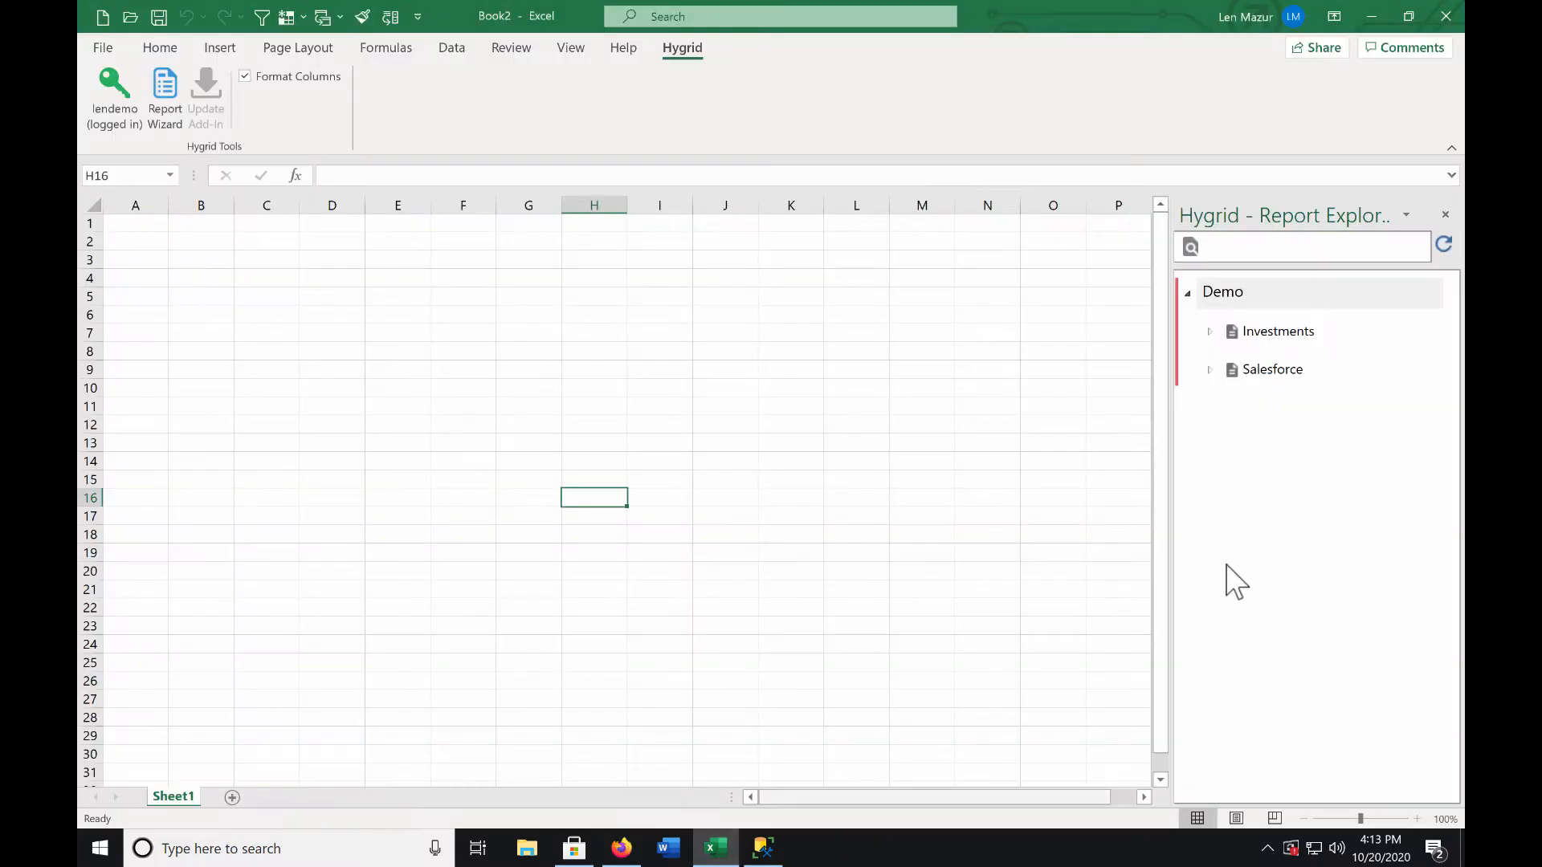
pyautogui.click(1434, 246)
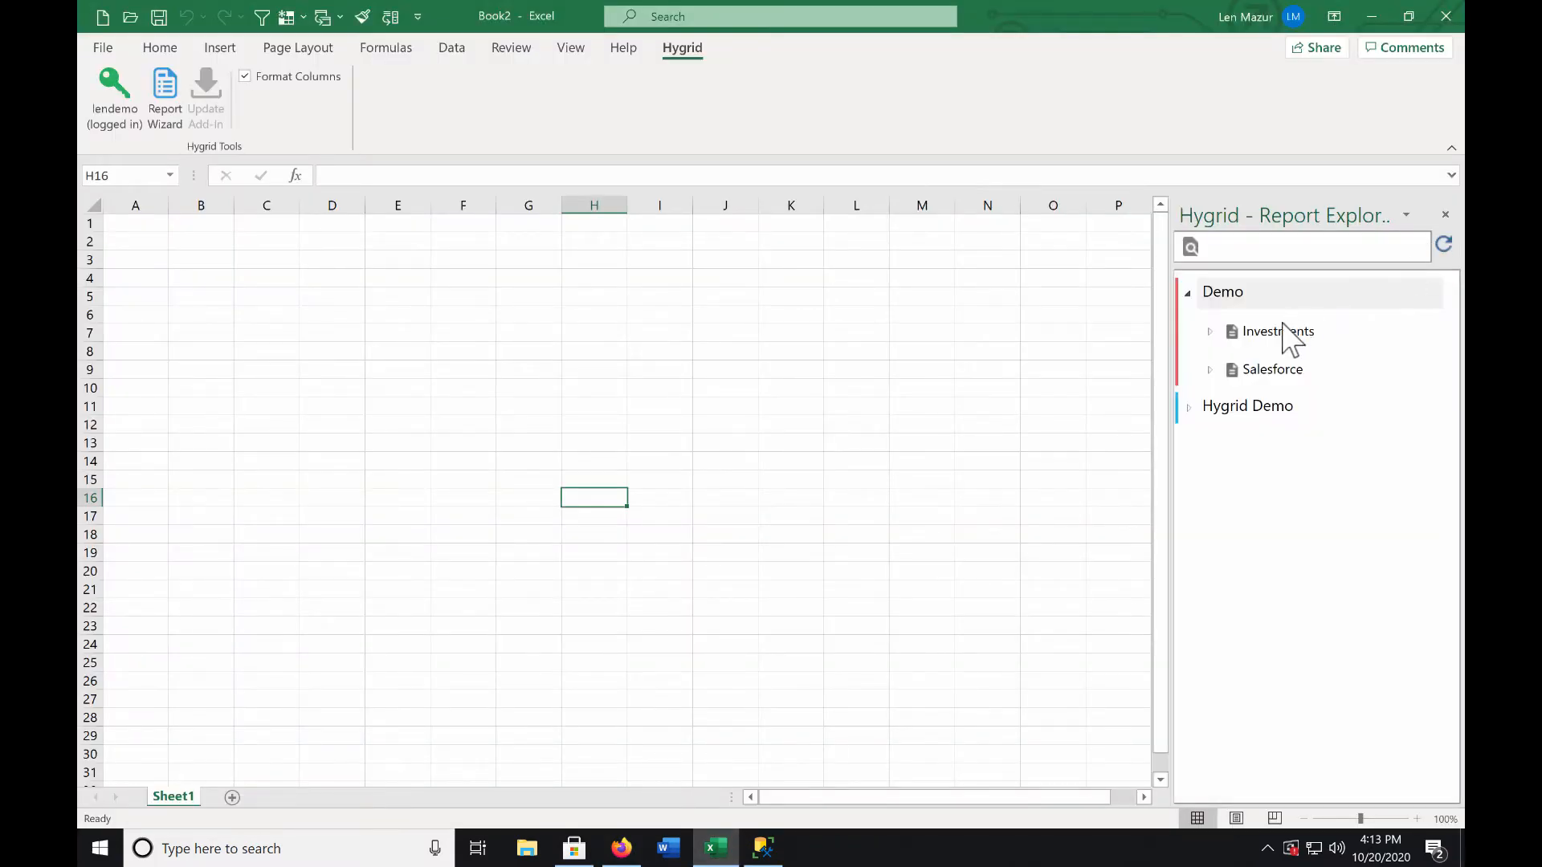
pyautogui.click(1227, 408)
pyautogui.click(1249, 447)
pyautogui.click(1257, 485)
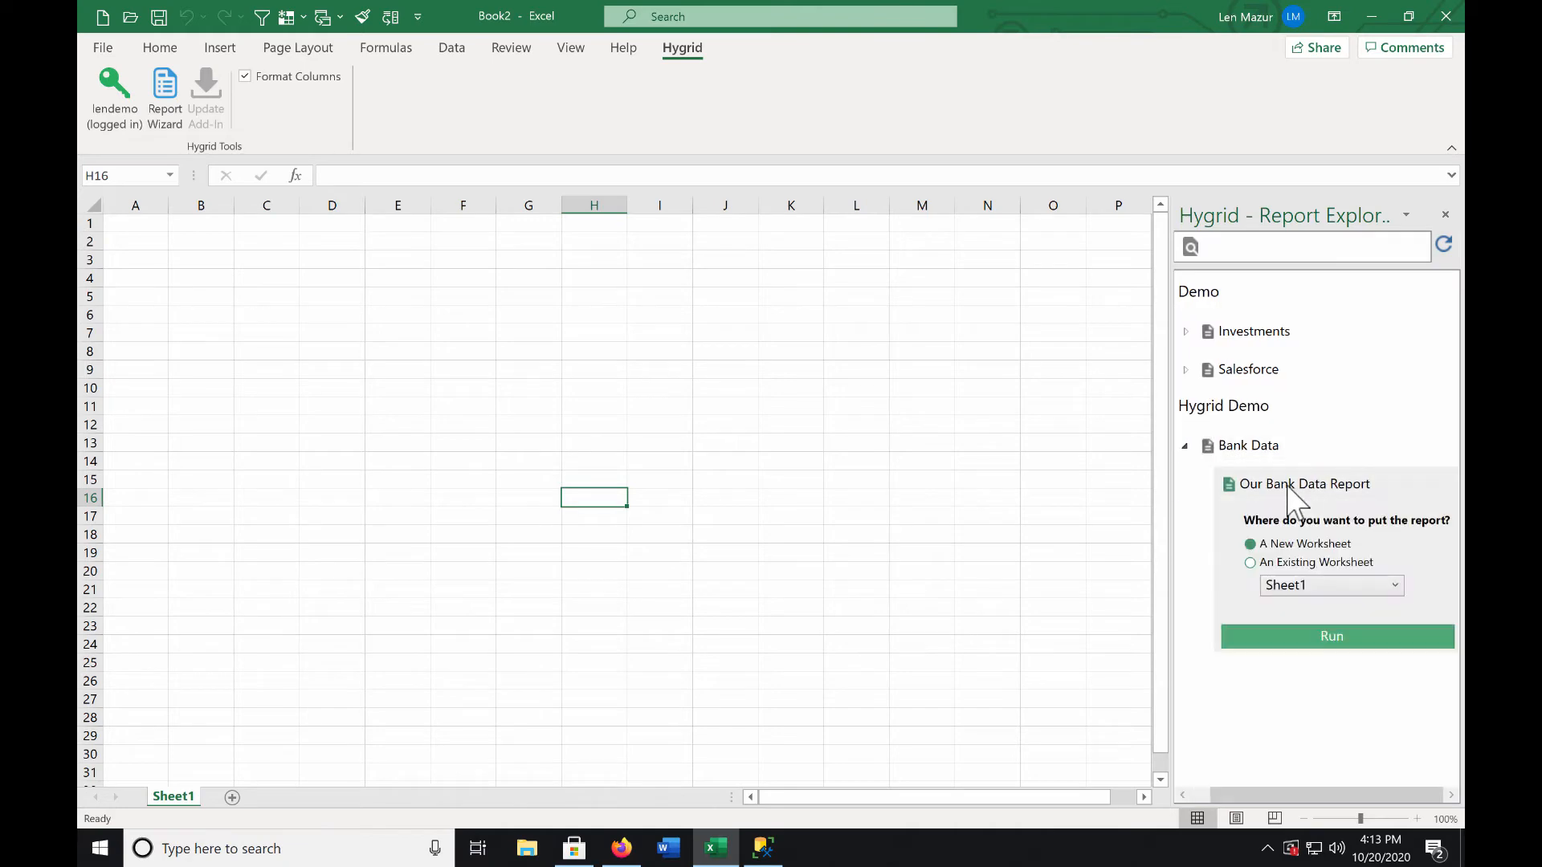
pyautogui.click(1301, 634)
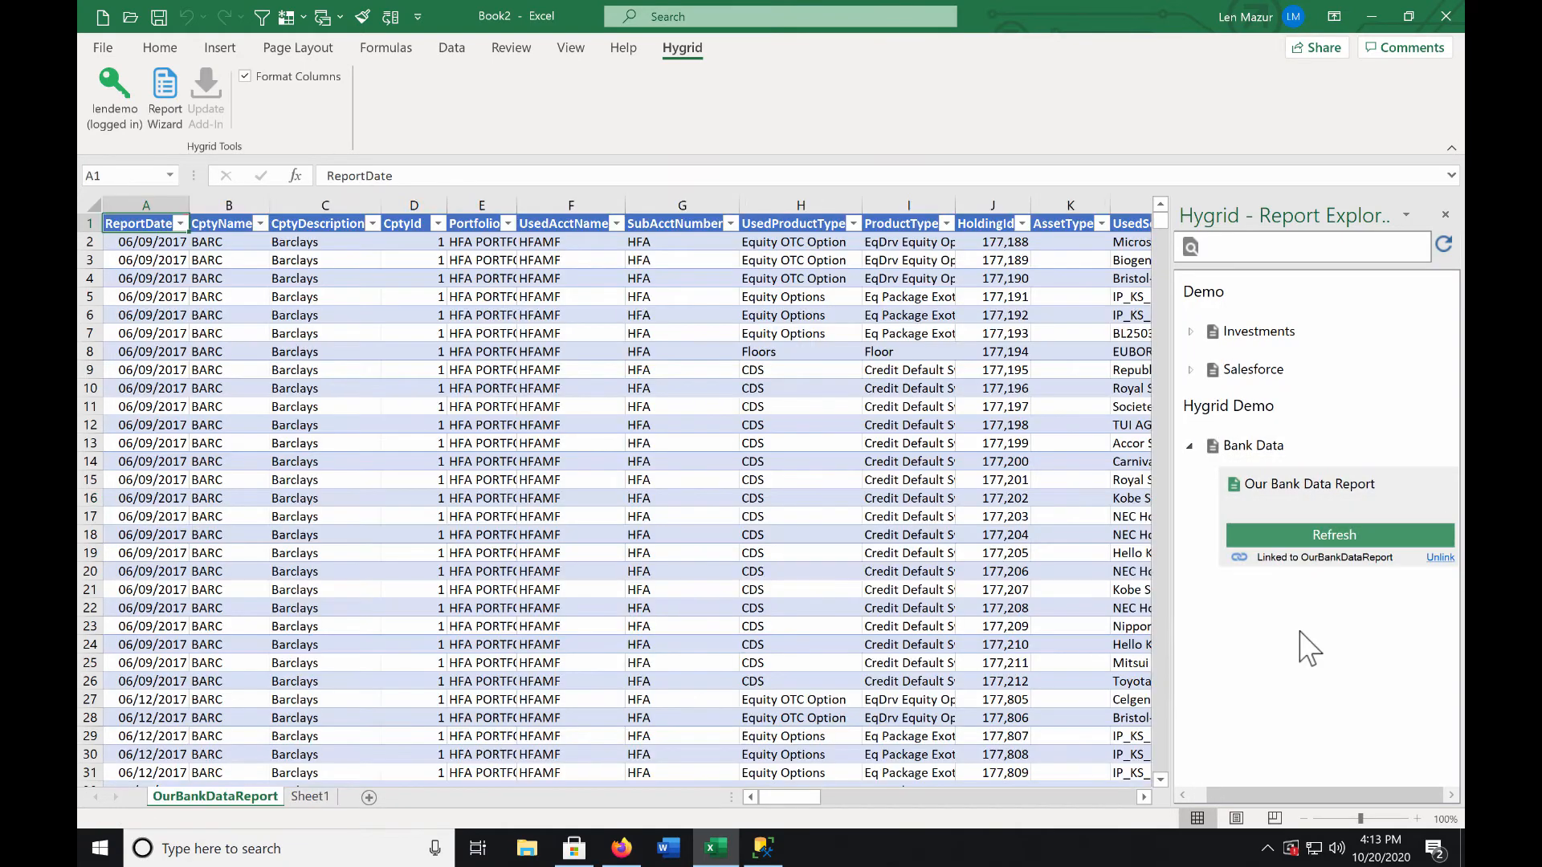
pyautogui.click(326, 205)
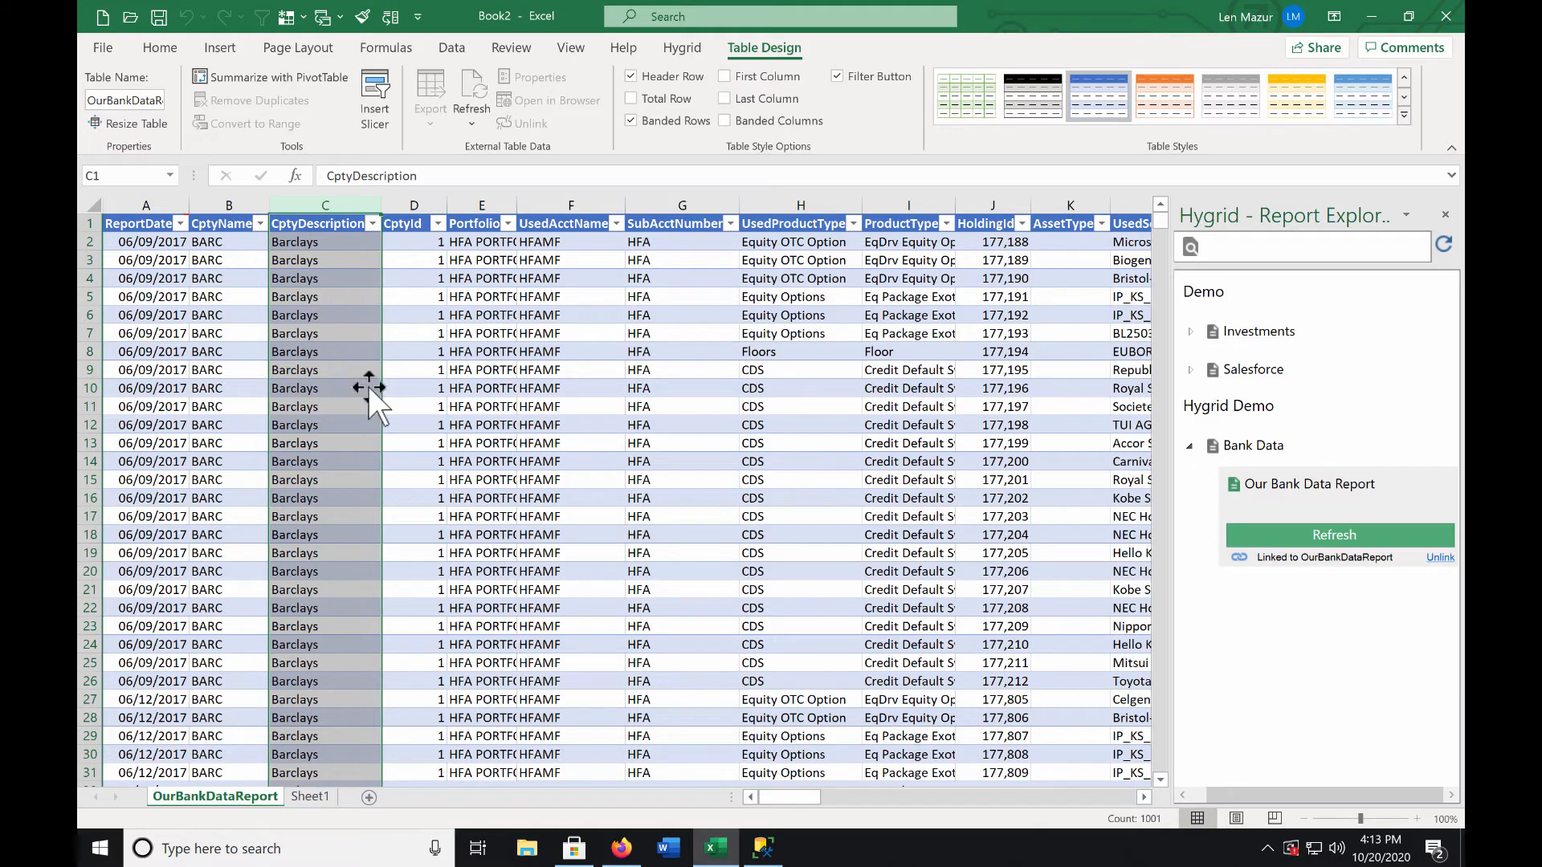
# Step: Add a new worksheet and enter the formula =HG_OurBankDataReport() in cell B3
pyautogui.click(369, 796)
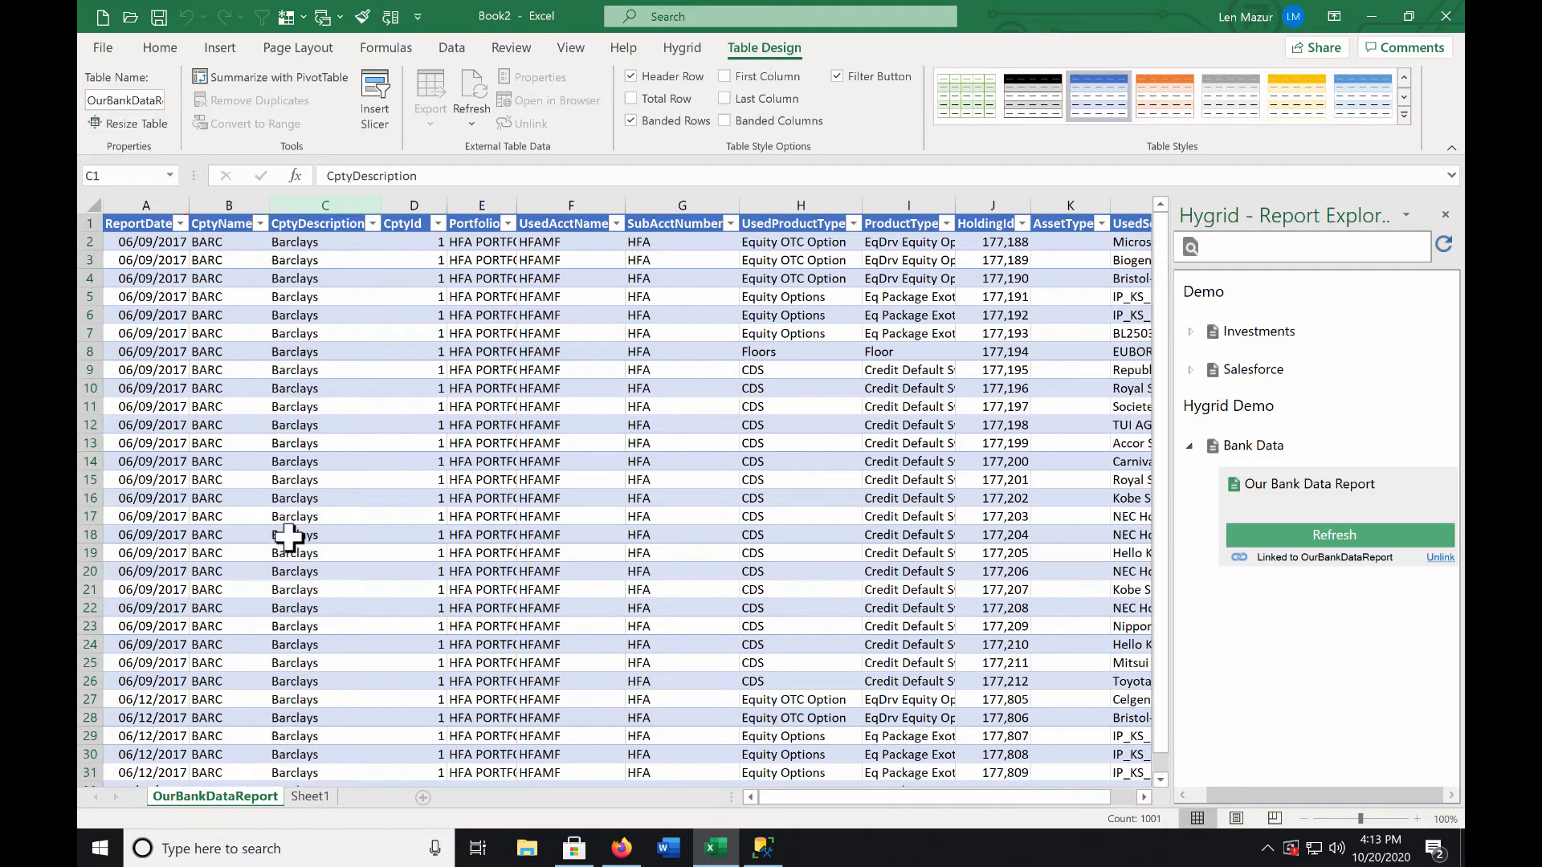
pyautogui.click(173, 257)
pyautogui.write('=hg')
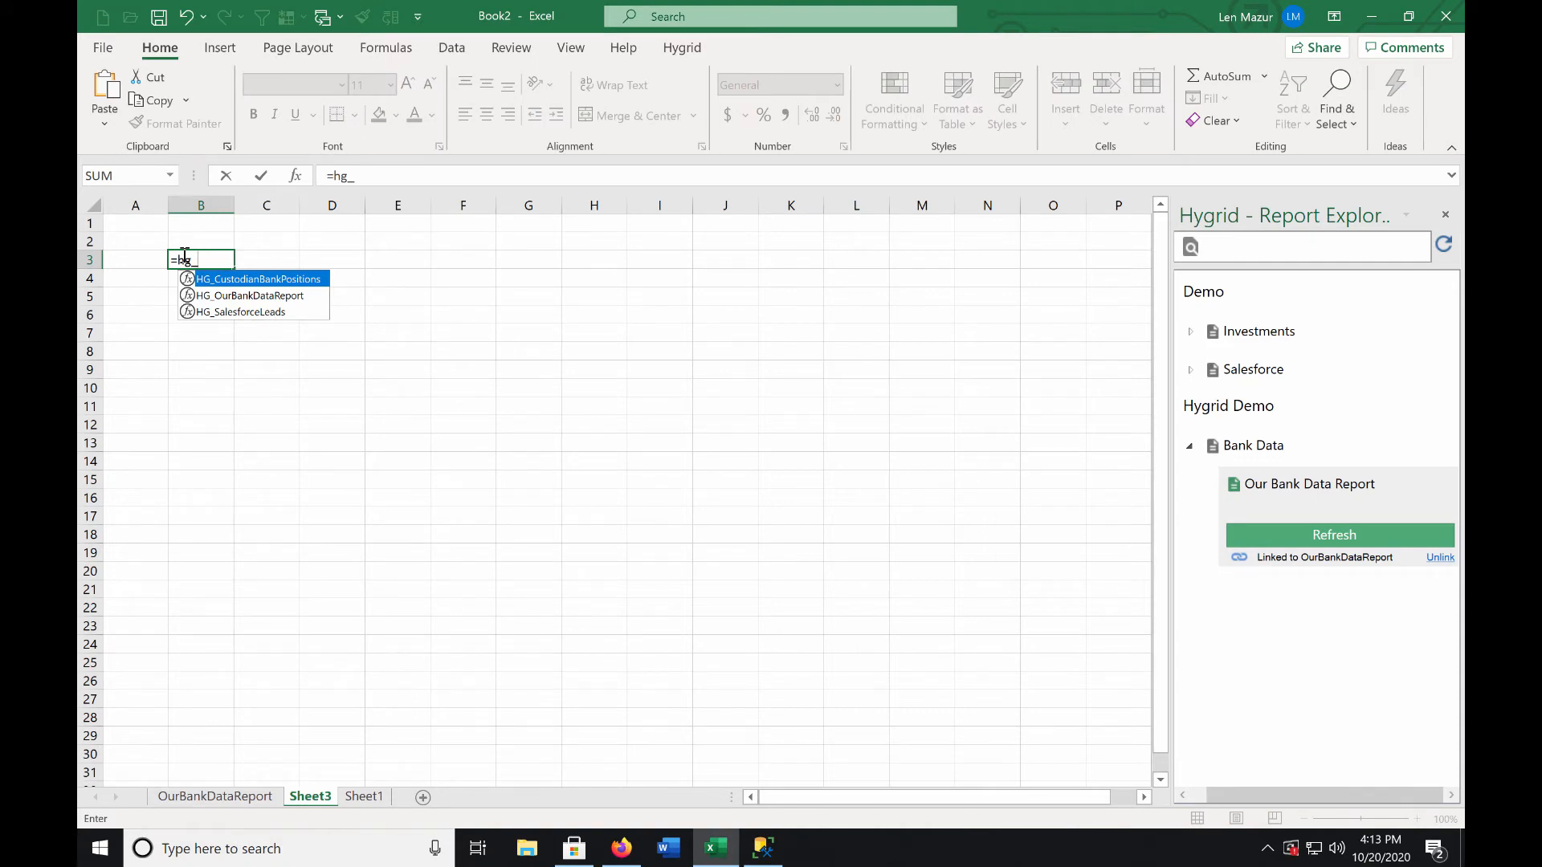
pyautogui.write('_')
pyautogui.press('Down')
pyautogui.press('Tab')
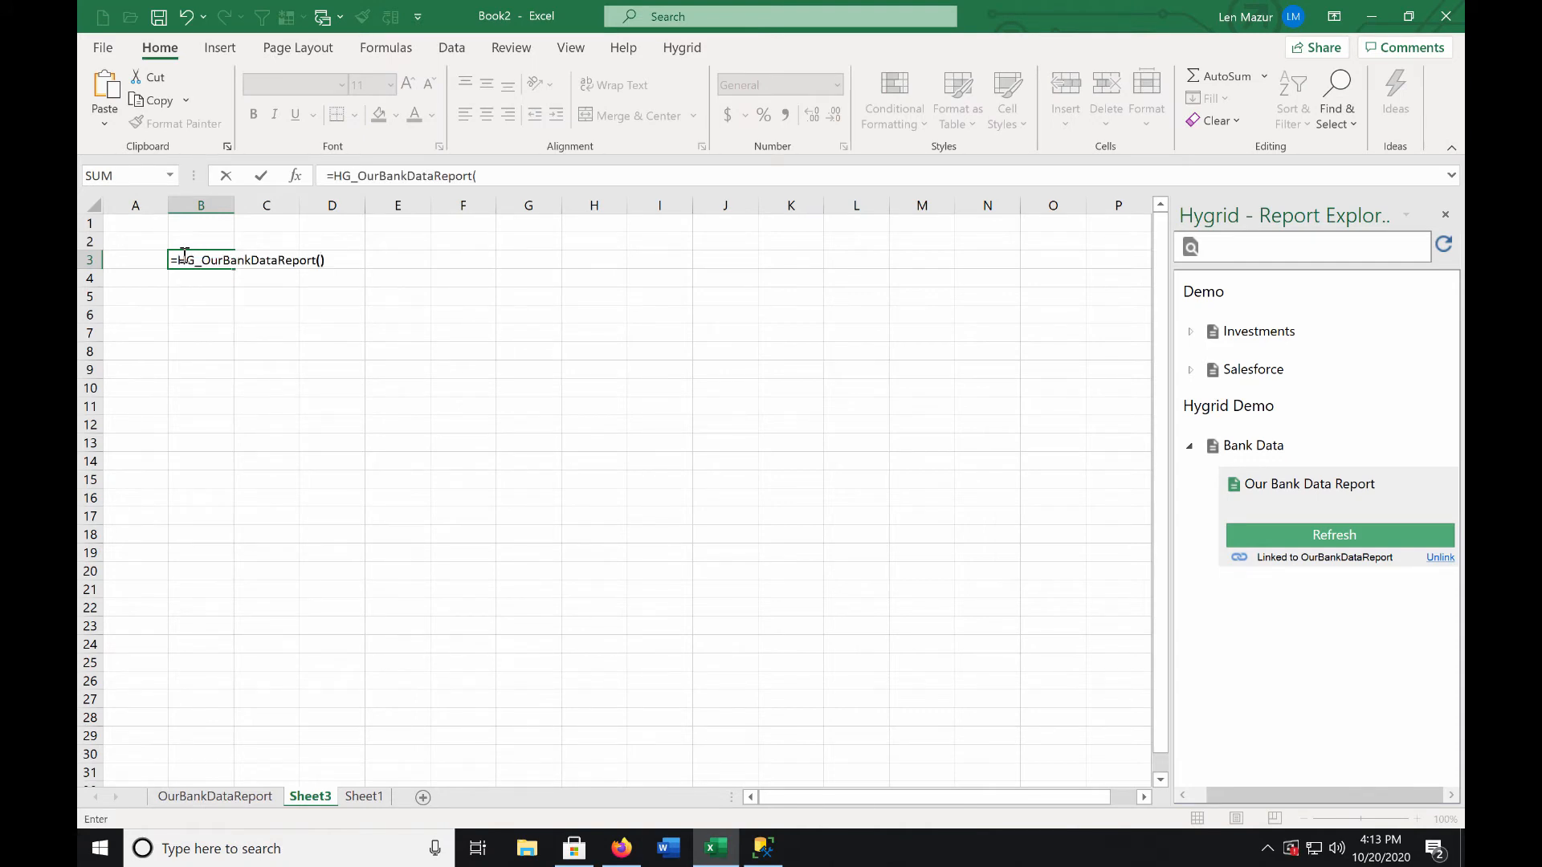
pyautogui.write(')')
pyautogui.press('Return')
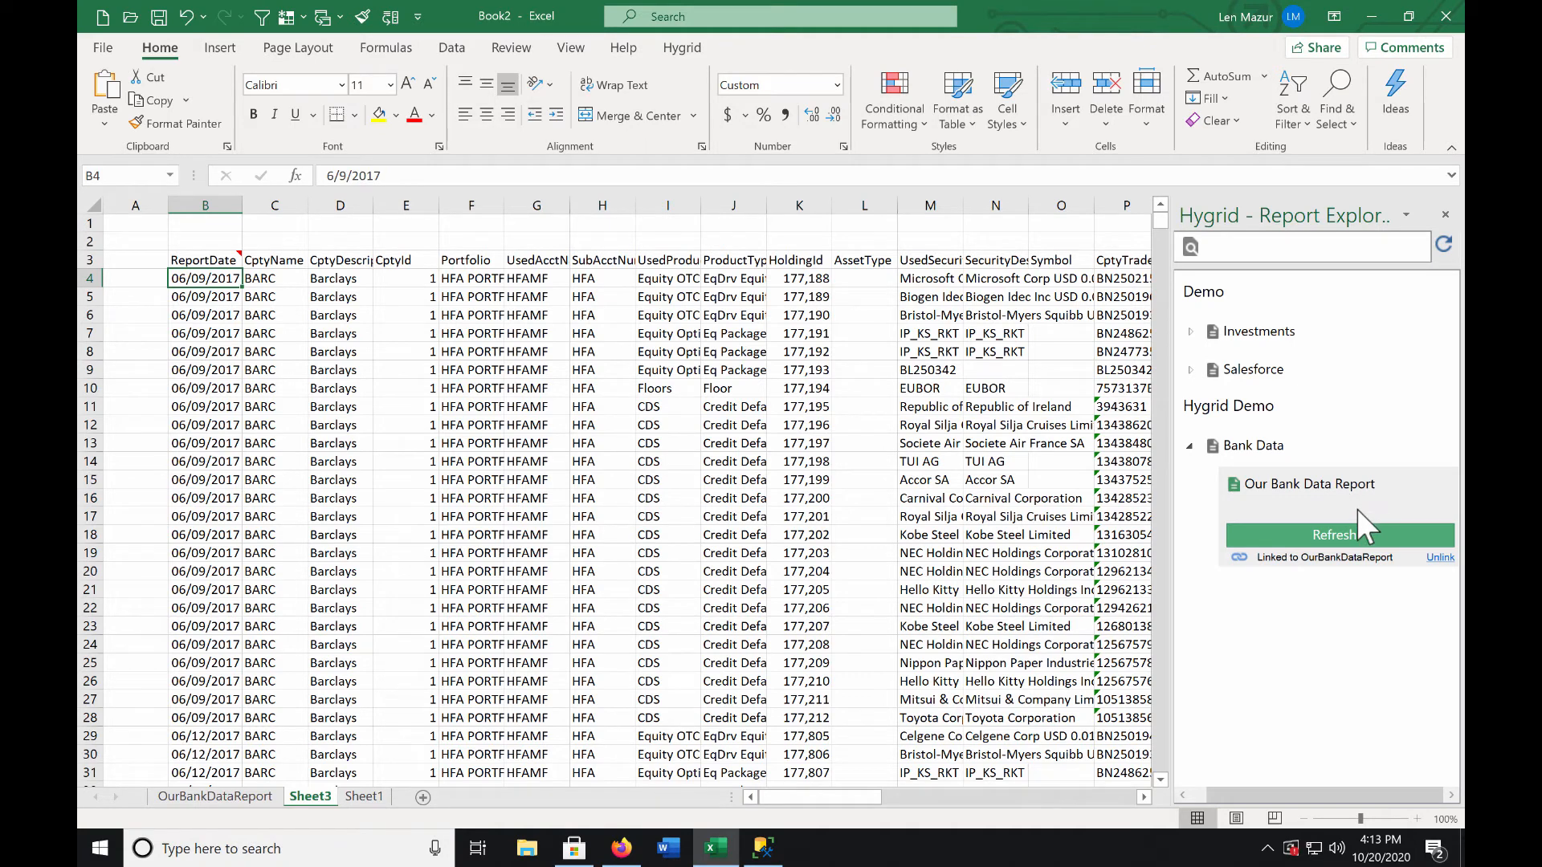
pyautogui.click(1365, 532)
# Step: In Firefox, open Our Bank Data Report in the Hygrid Demo group for editing and remove "Top 1000" from its query
pyautogui.click(622, 848)
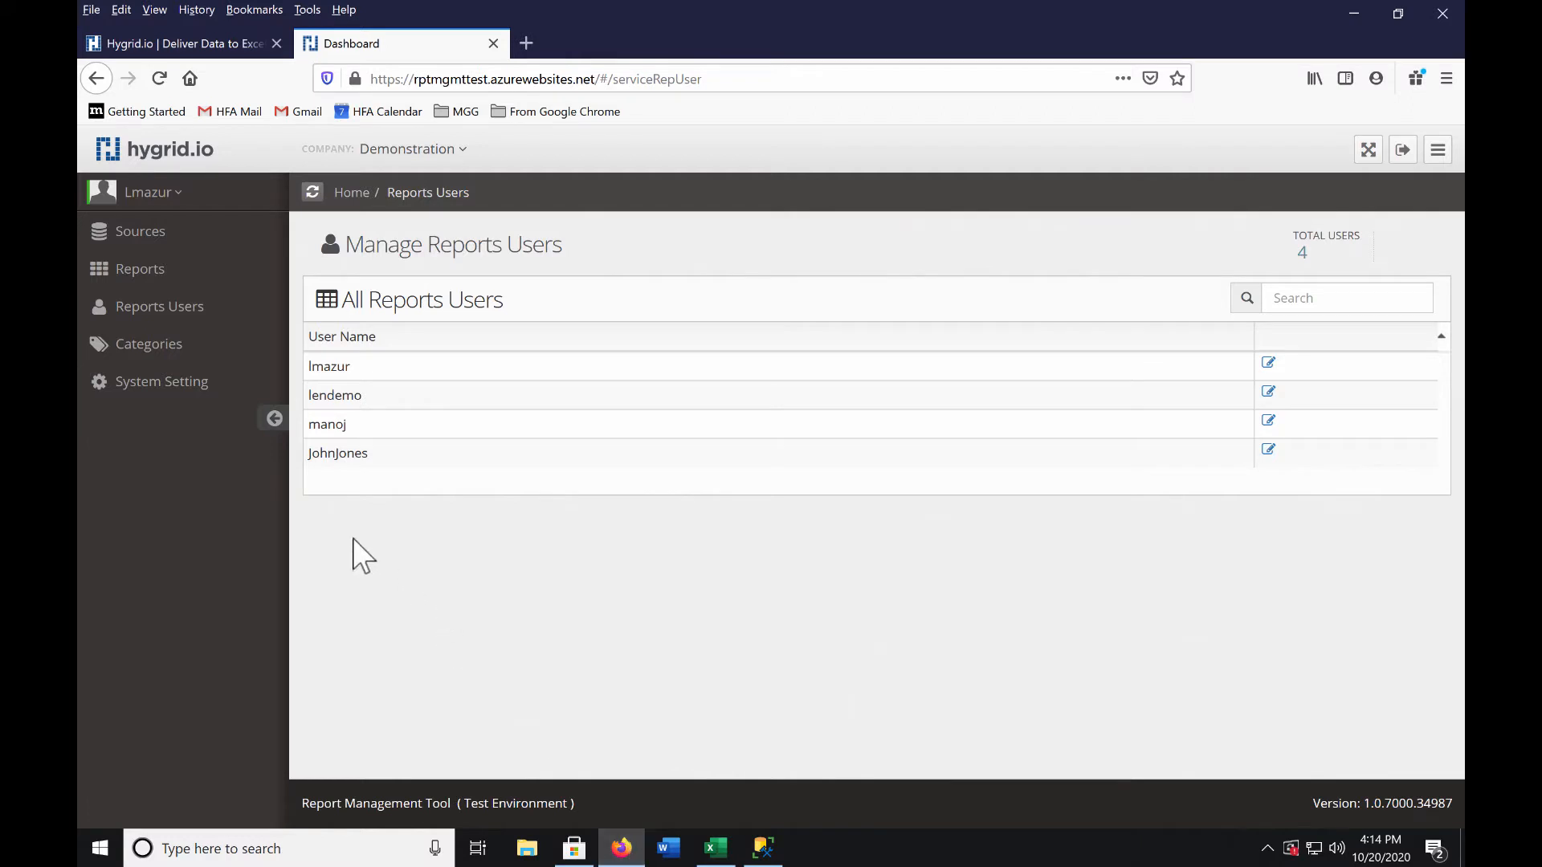
pyautogui.click(158, 277)
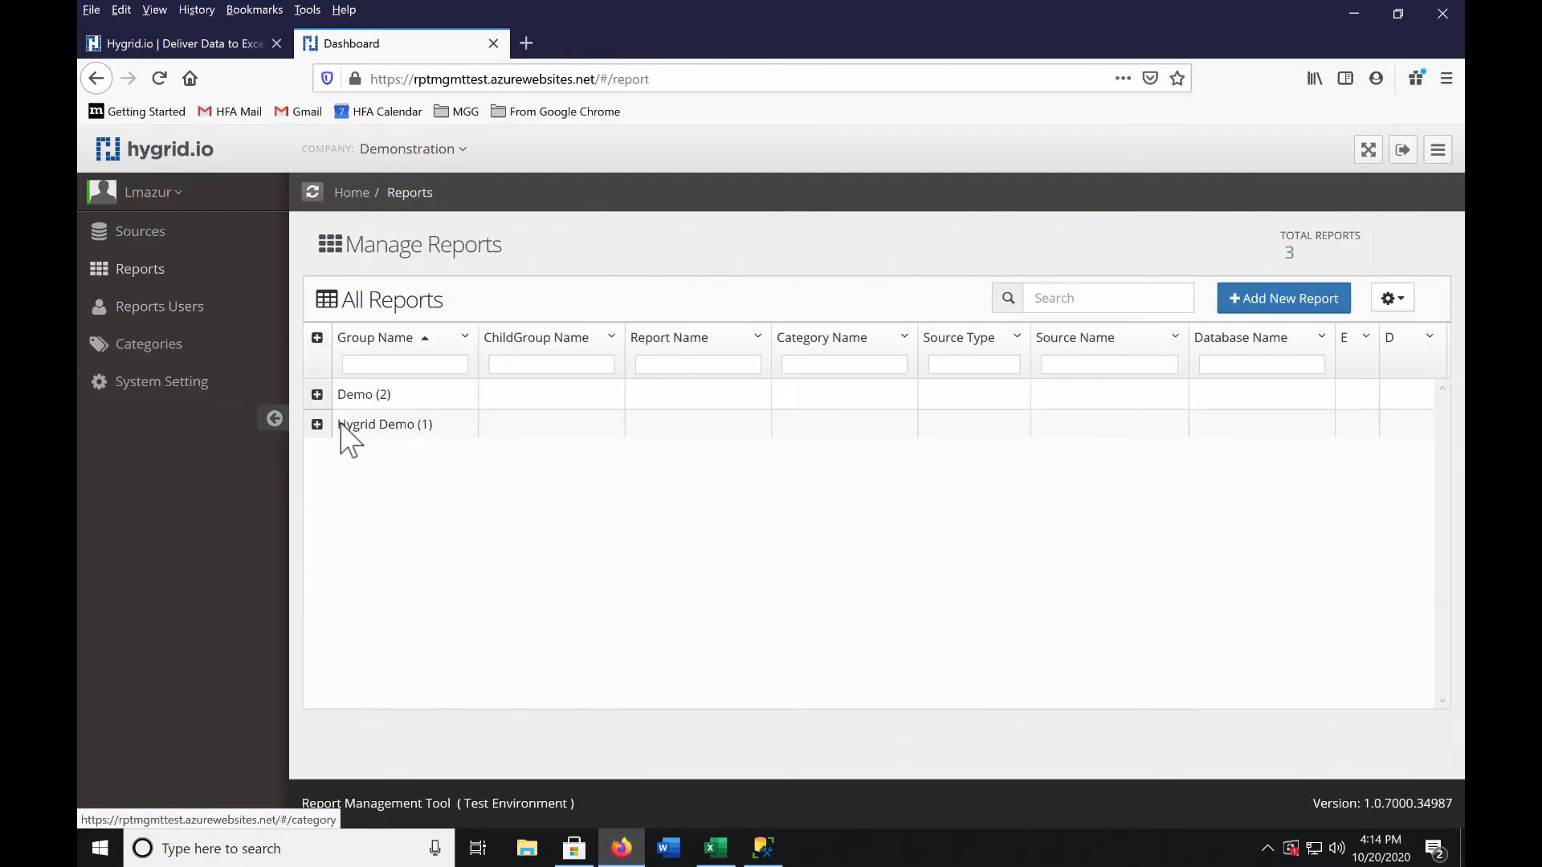
pyautogui.click(345, 426)
pyautogui.click(1348, 447)
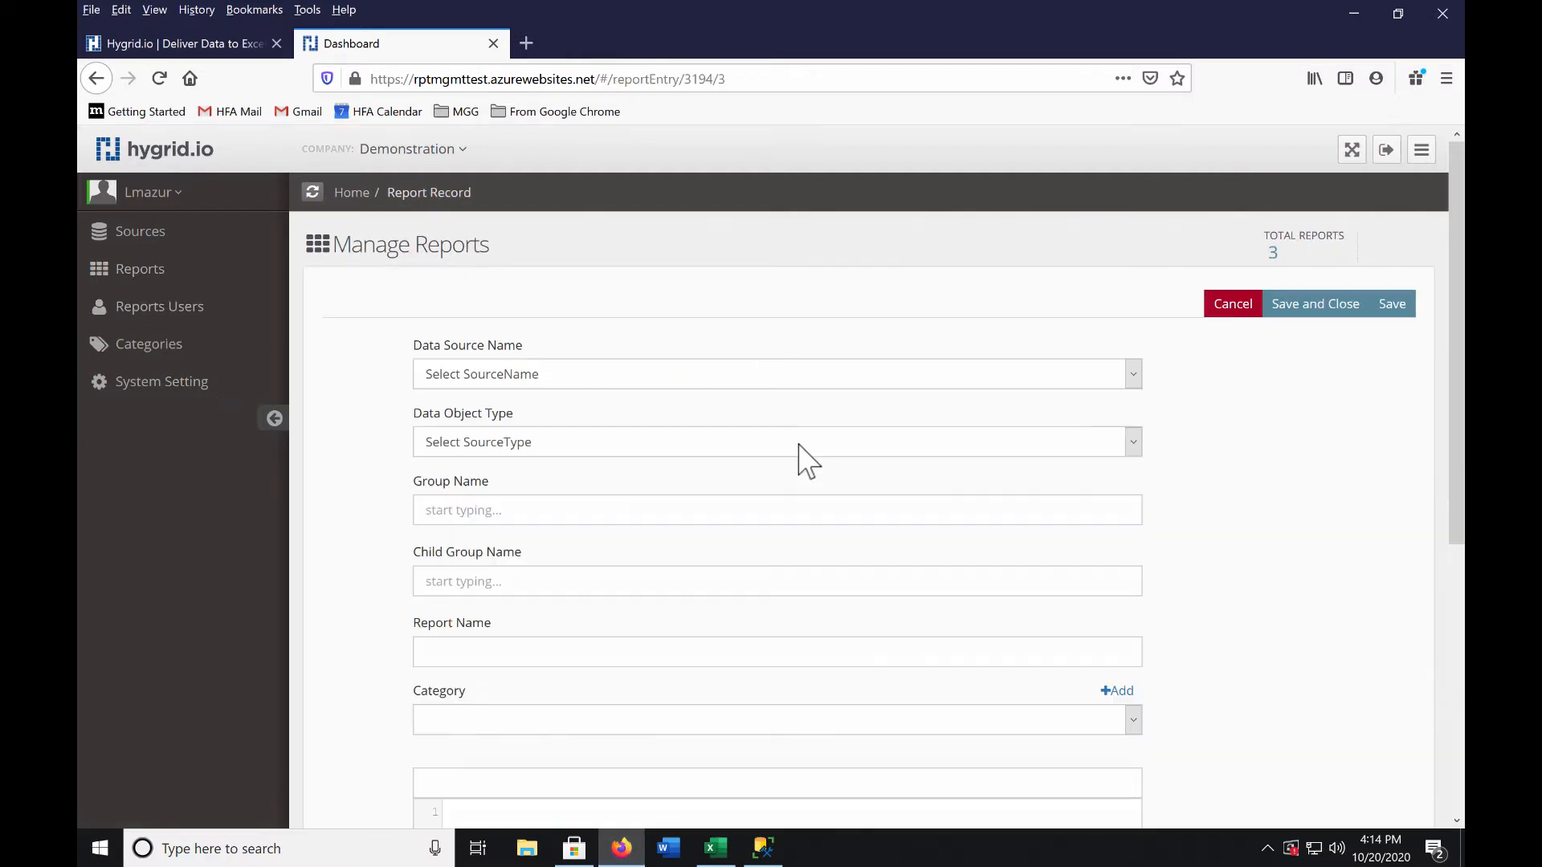
pyautogui.scroll(-1, 732, 416)
pyautogui.scroll(-5, 736, 434)
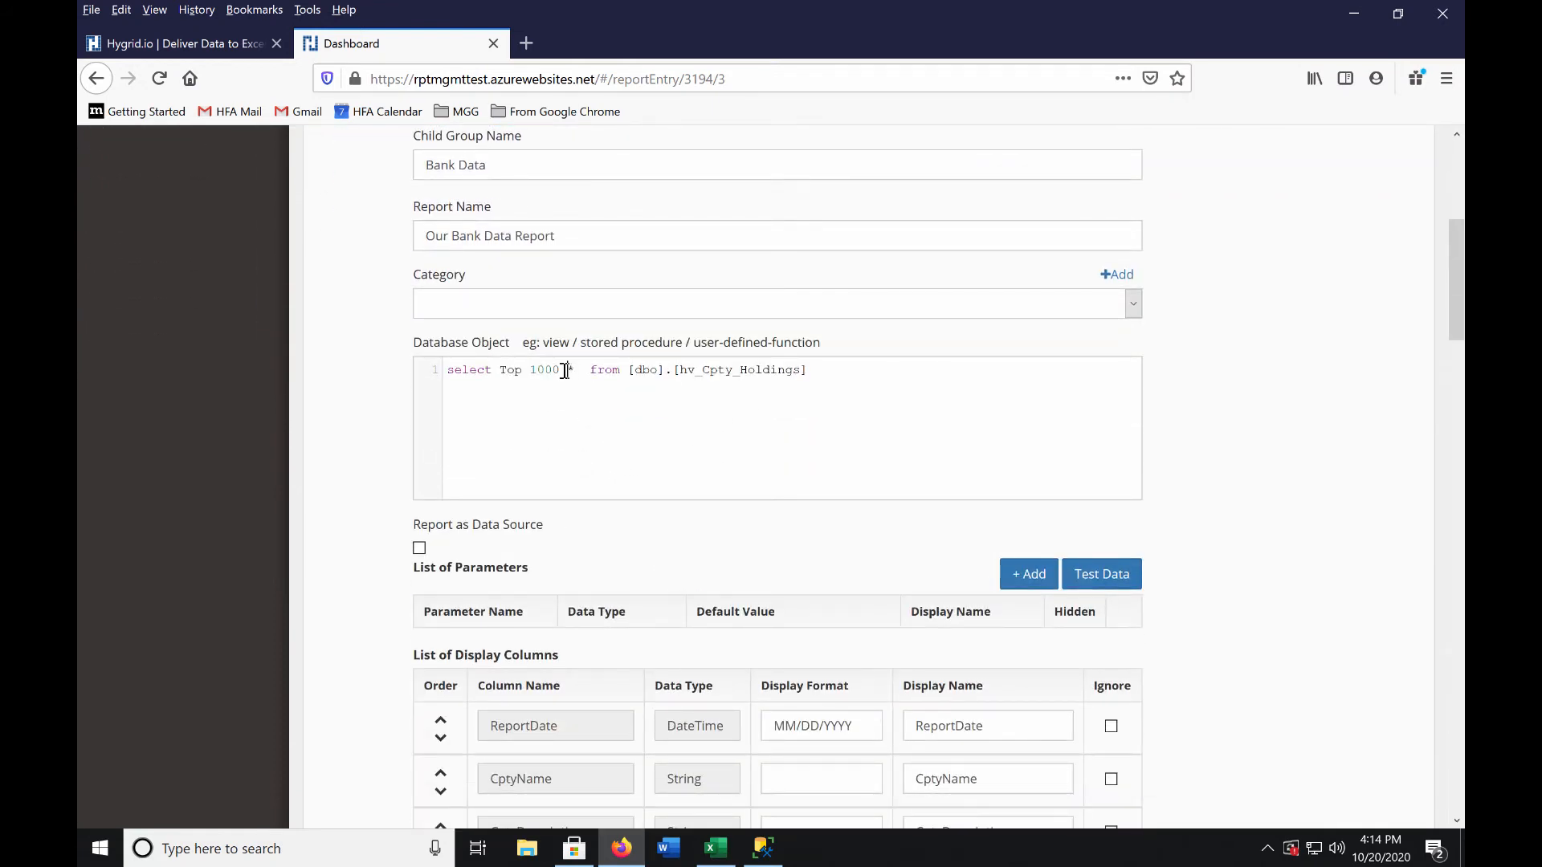
pyautogui.moveTo(564, 370); pyautogui.dragTo(501, 374)
pyautogui.press('Delete')
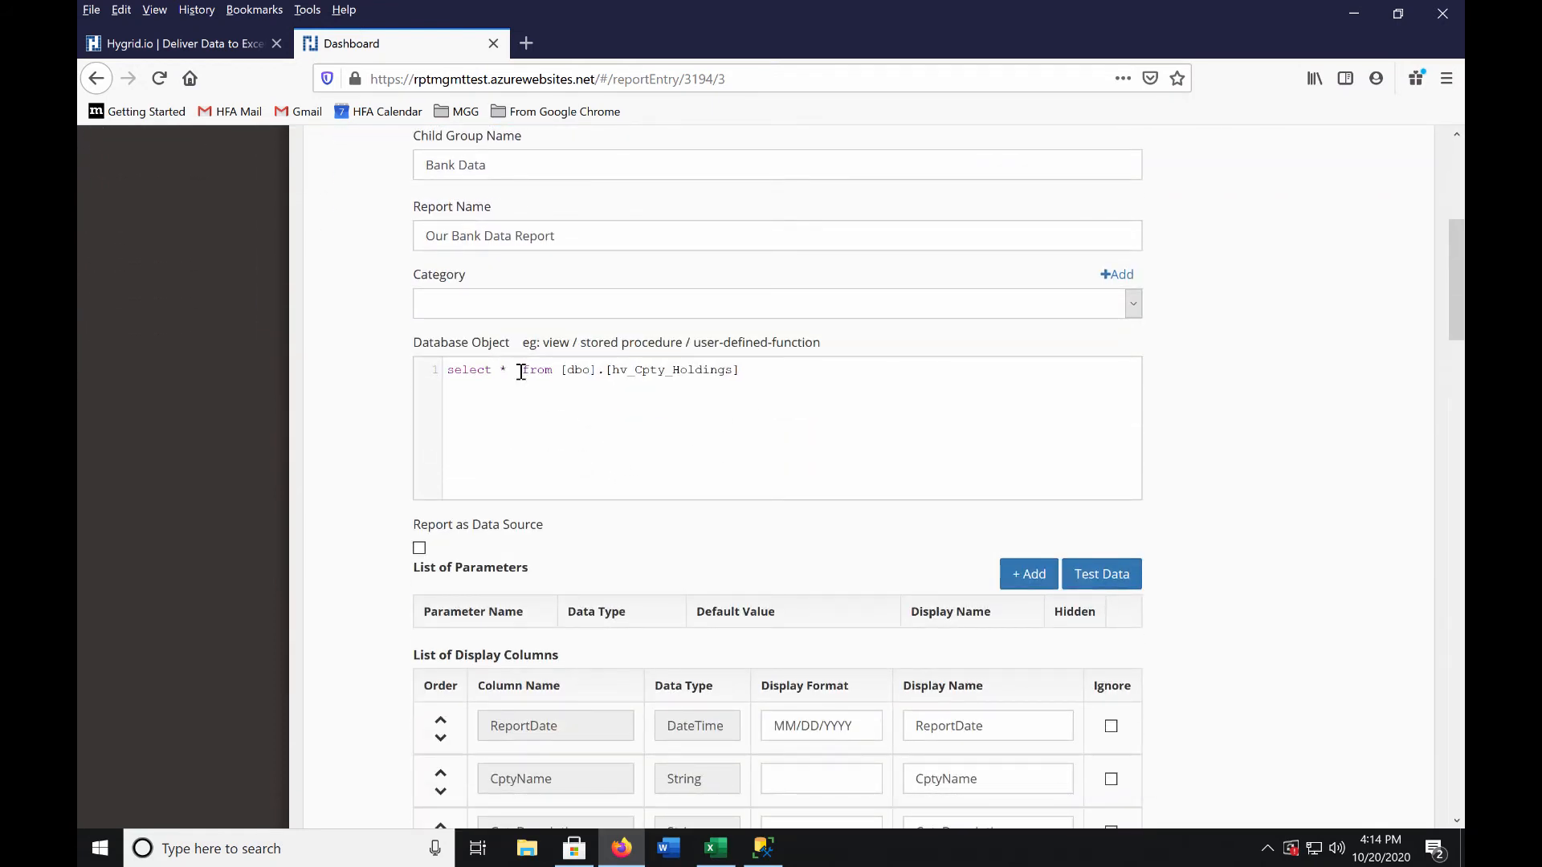
pyautogui.scroll(-2, 518, 362)
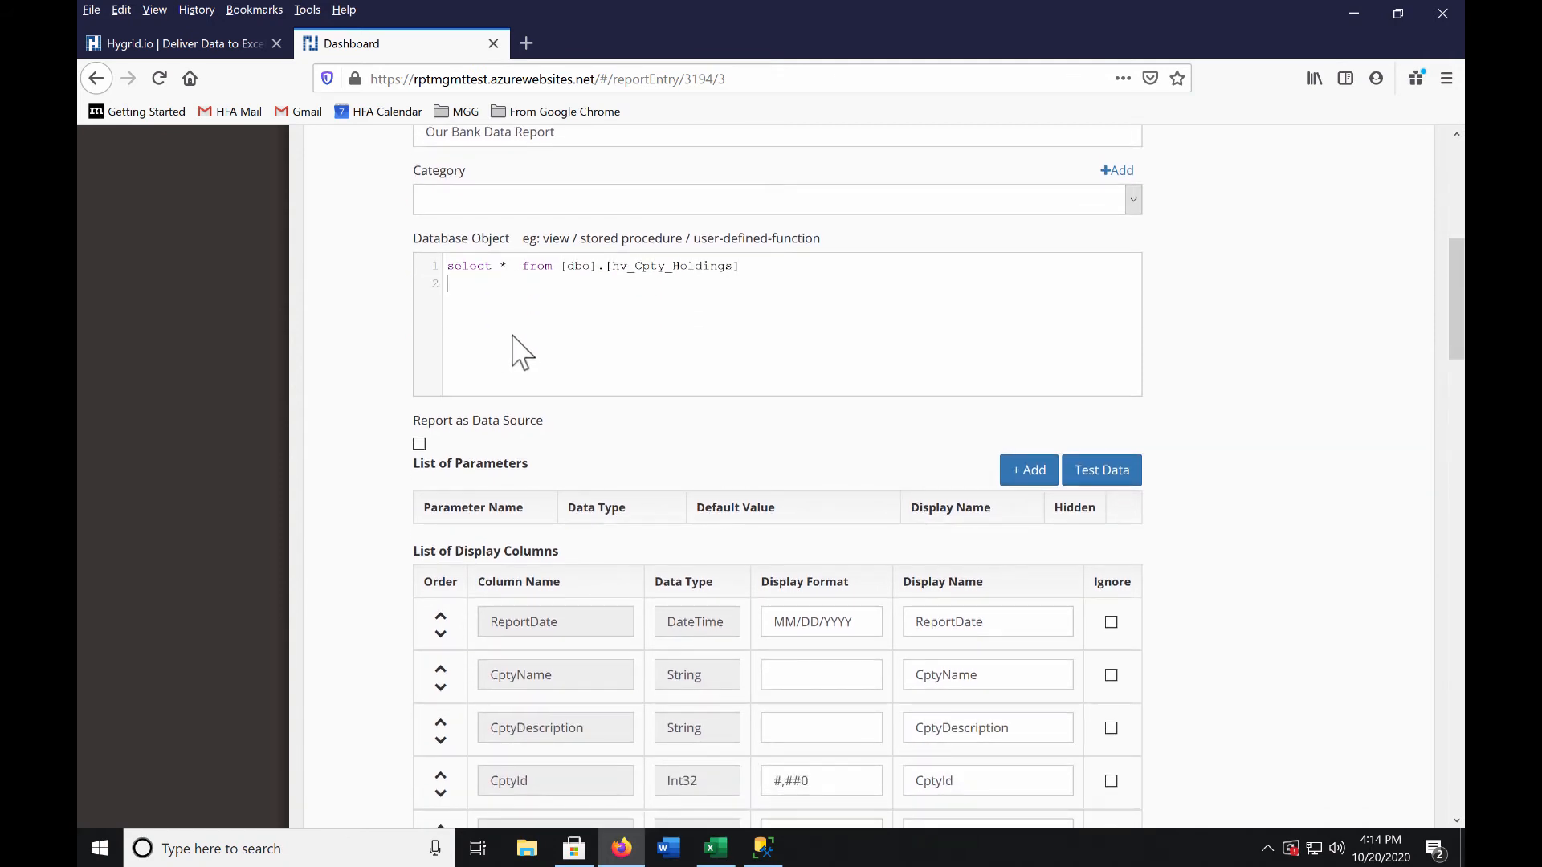
pyautogui.write('where Report')
pyautogui.write('Date = @date')
# Step: Add a report parameter named date, matching the query variable, with the data type Date
pyautogui.click(1026, 475)
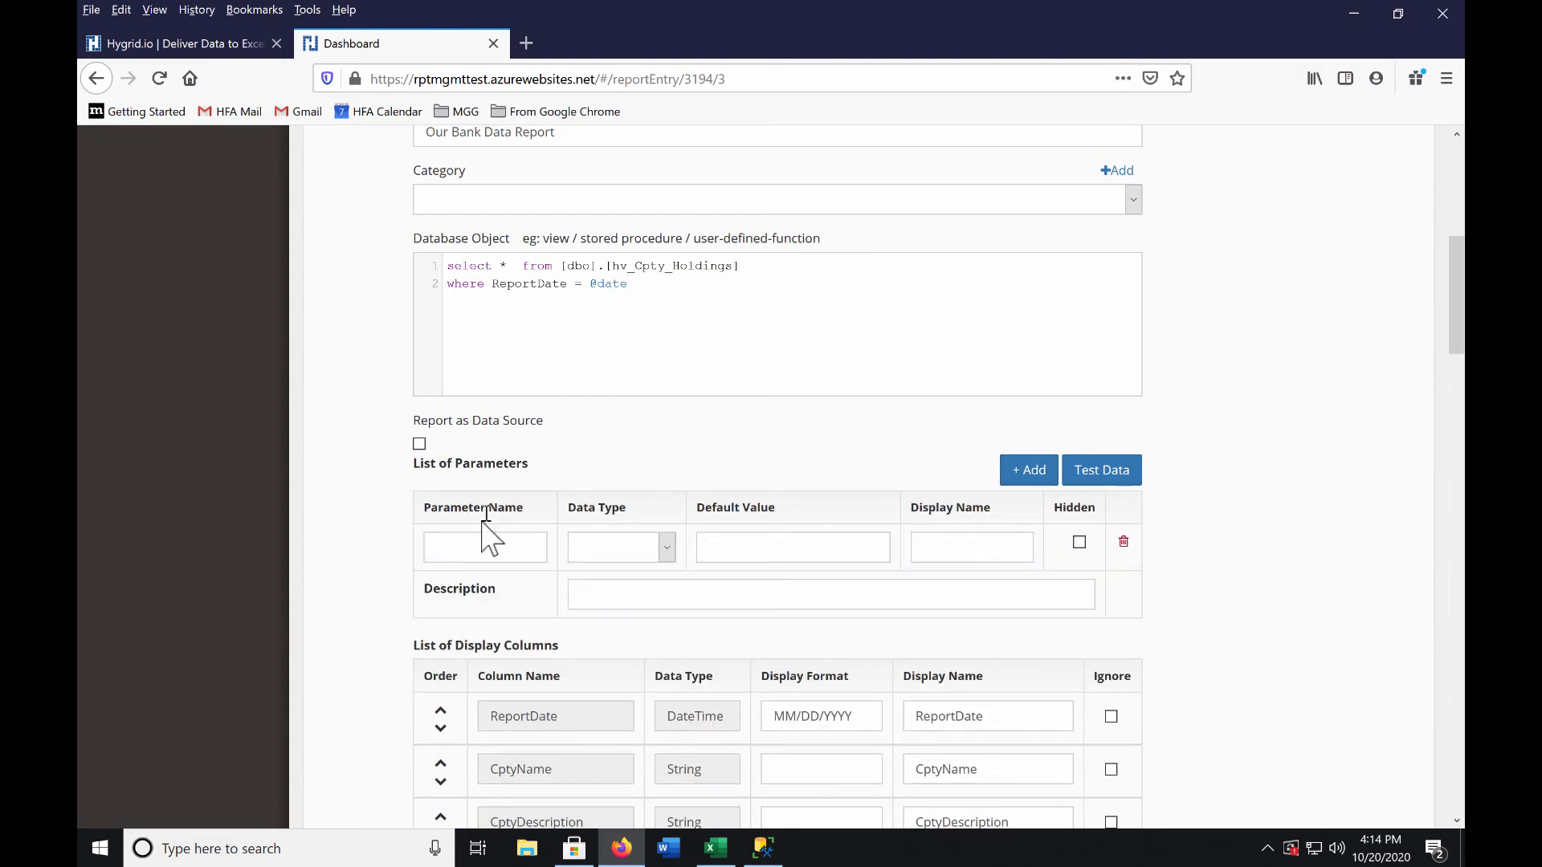
pyautogui.click(512, 545)
pyautogui.moveTo(592, 283); pyautogui.dragTo(628, 283)
pyautogui.click(613, 549)
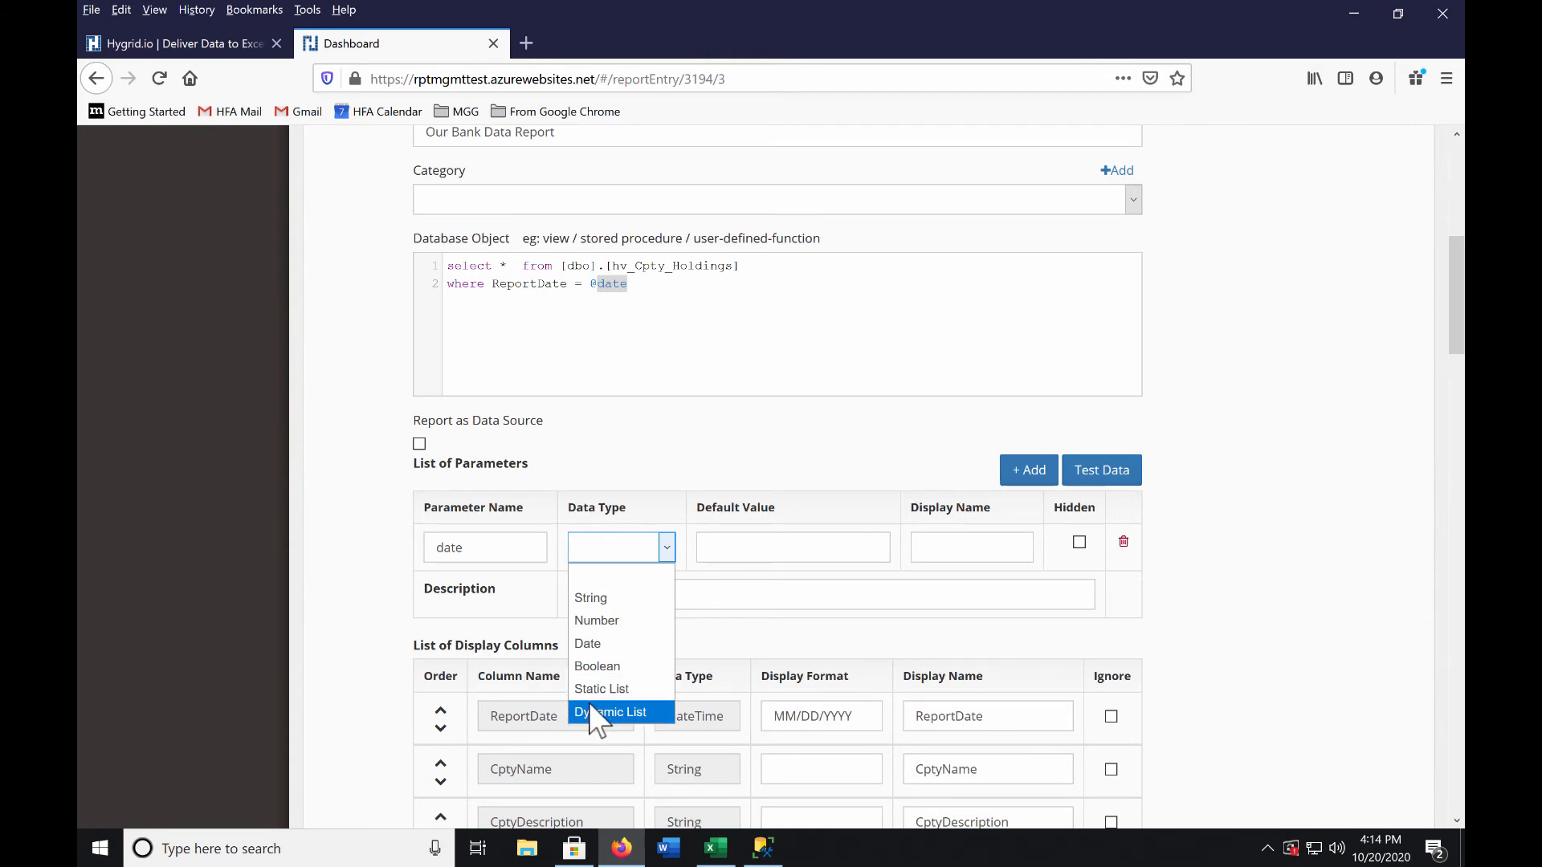
pyautogui.click(590, 646)
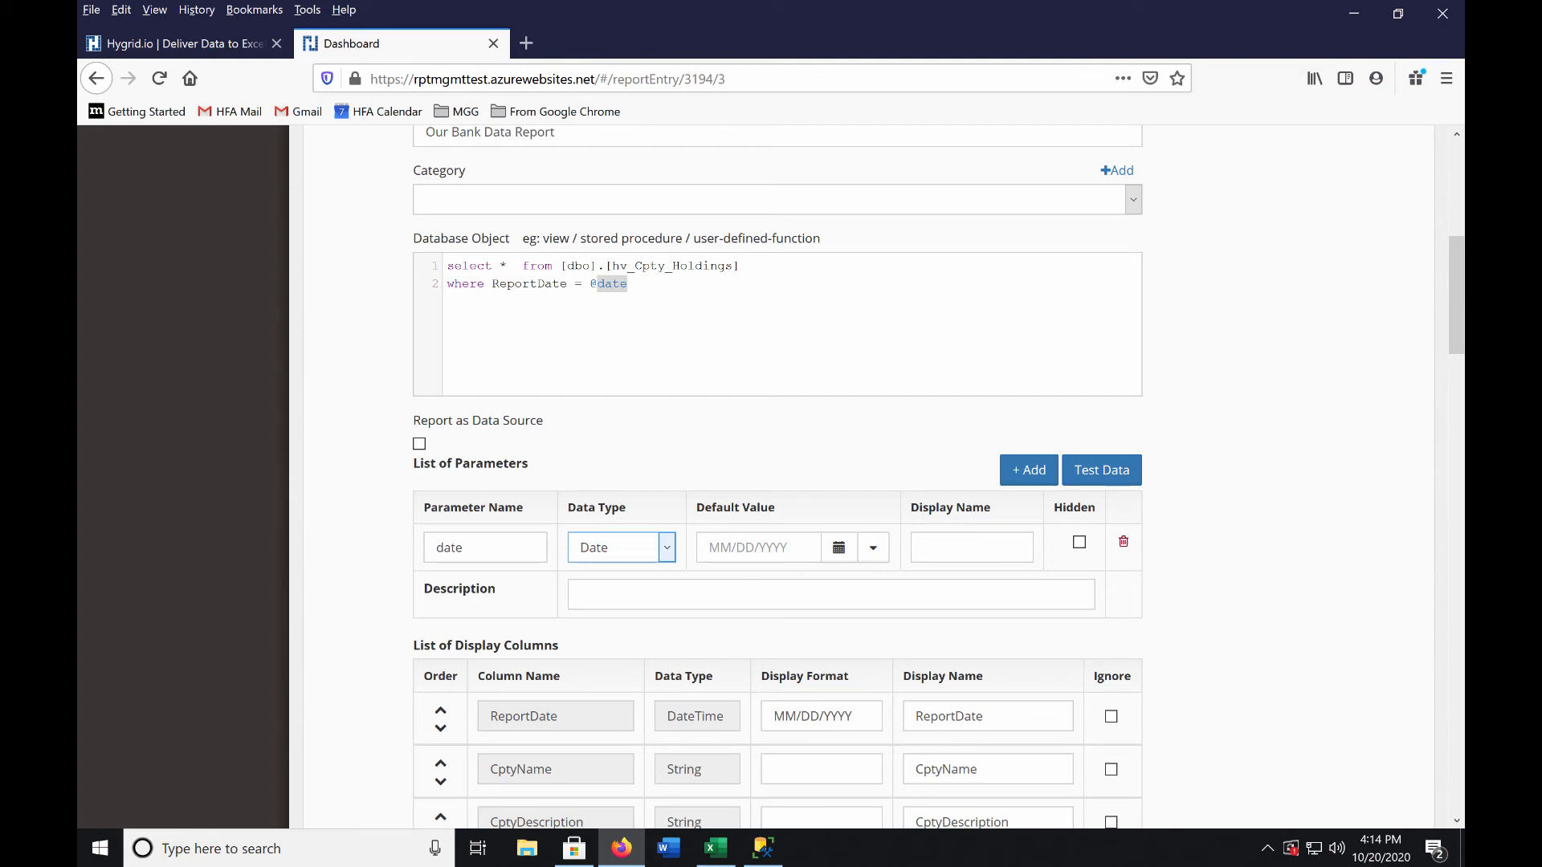
# Step: Set the date parameter's default value to PrevBusinessDay and its display name to End Date
pyautogui.click(859, 553)
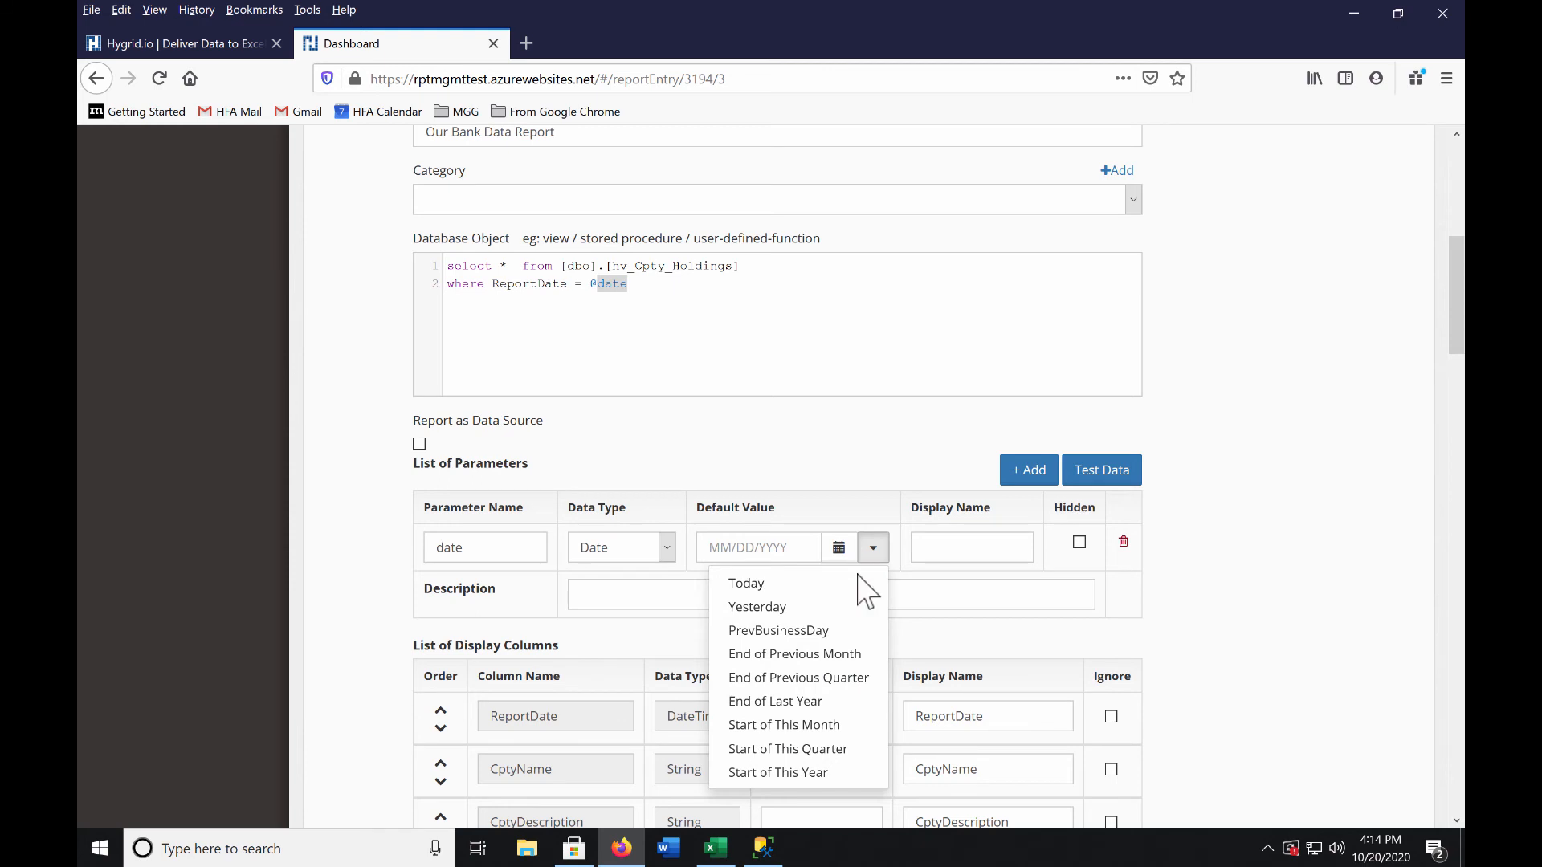
pyautogui.click(849, 634)
pyautogui.click(936, 551)
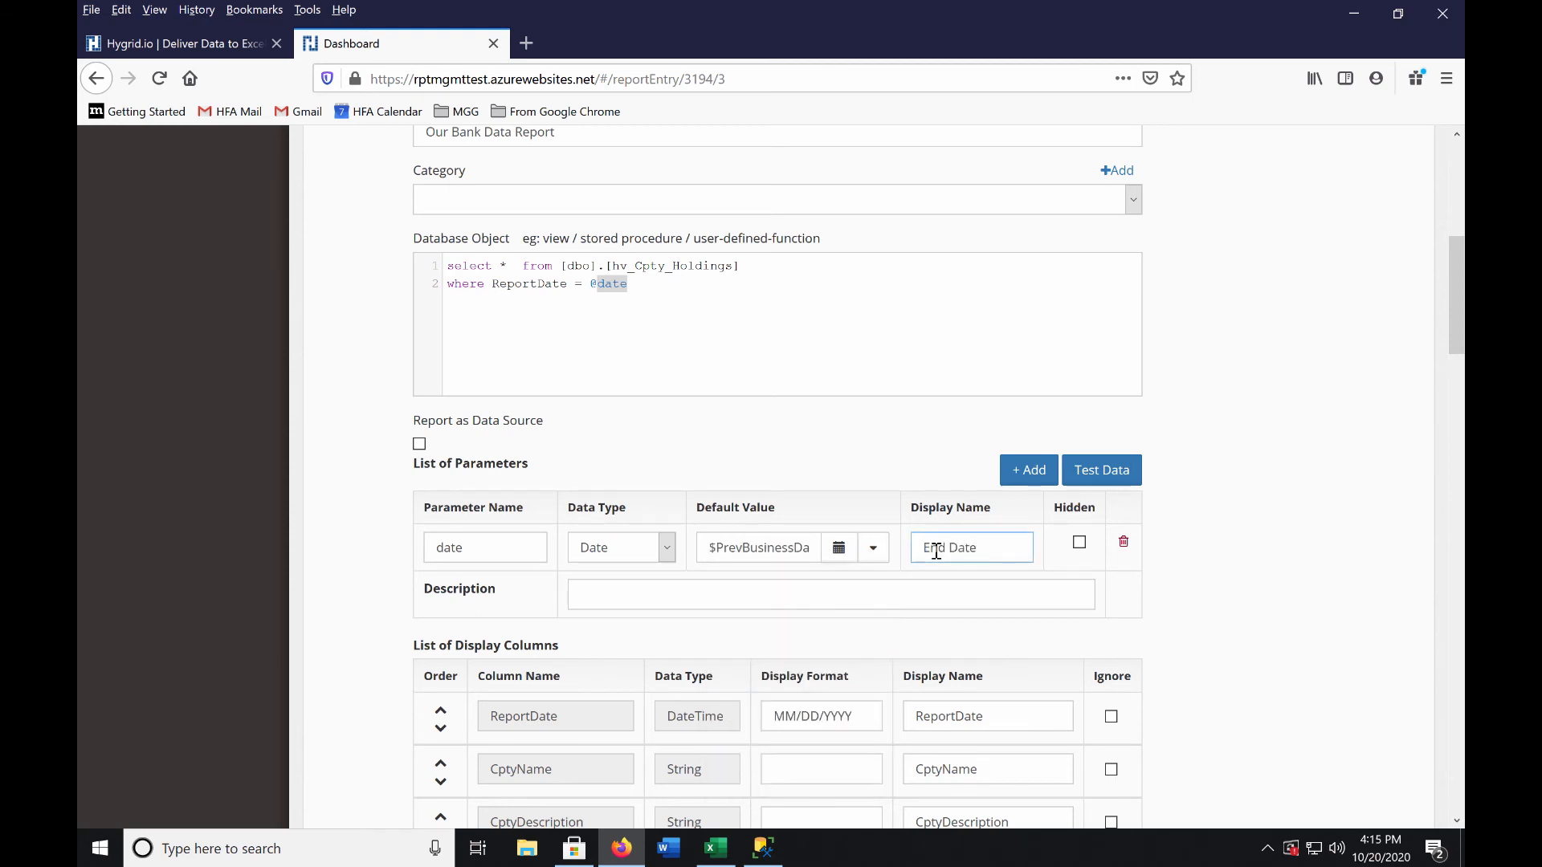
pyautogui.tripleClick(936, 552)
# Step: Test the report's data with the date parameter and review the result in grid view
pyautogui.click(1106, 481)
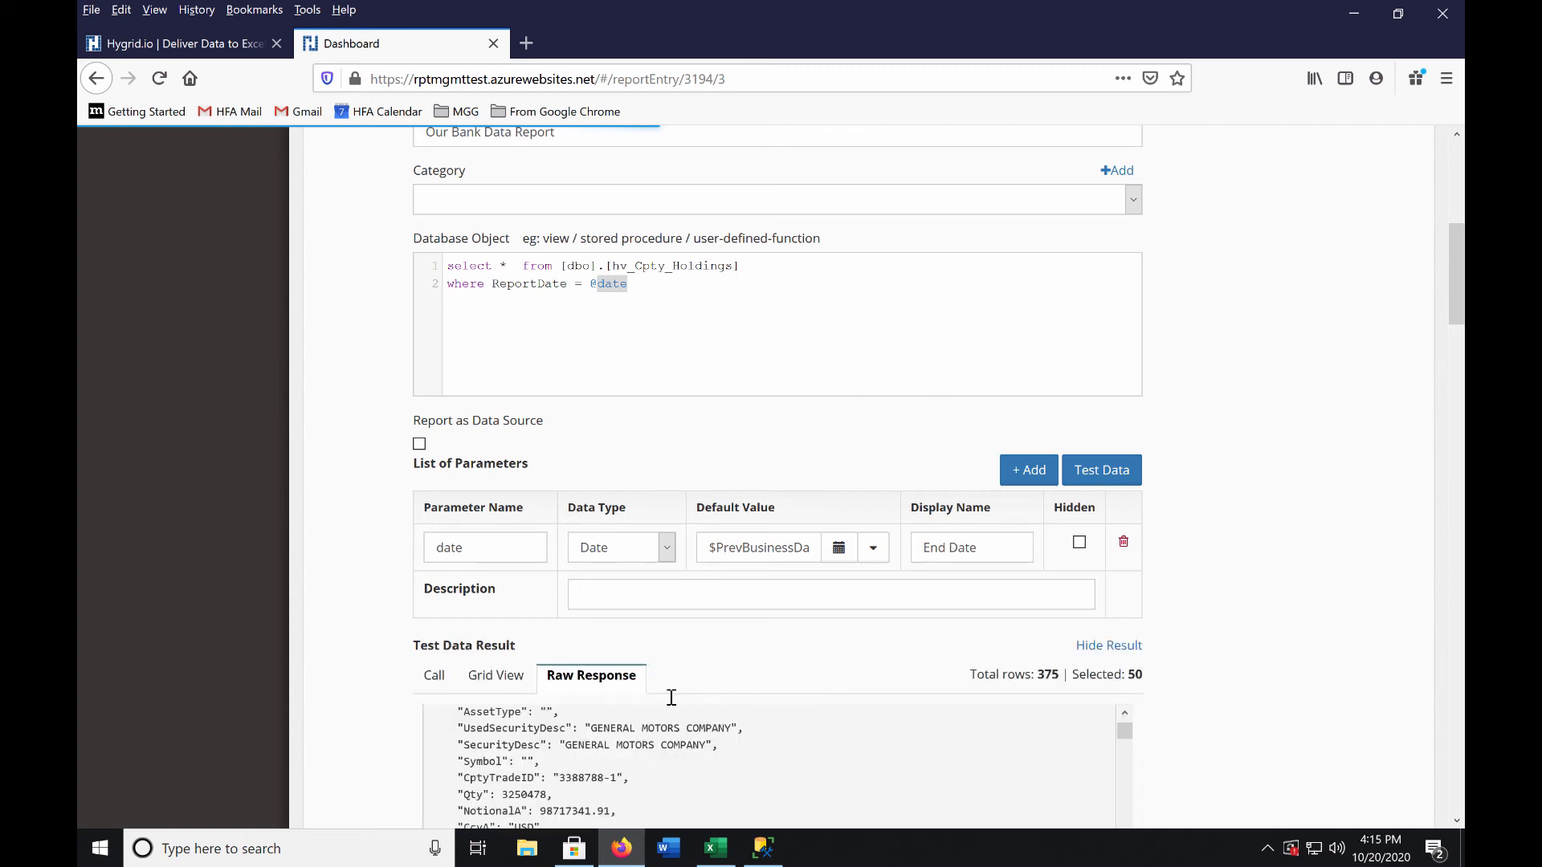
pyautogui.click(496, 674)
pyautogui.scroll(-1, 610, 737)
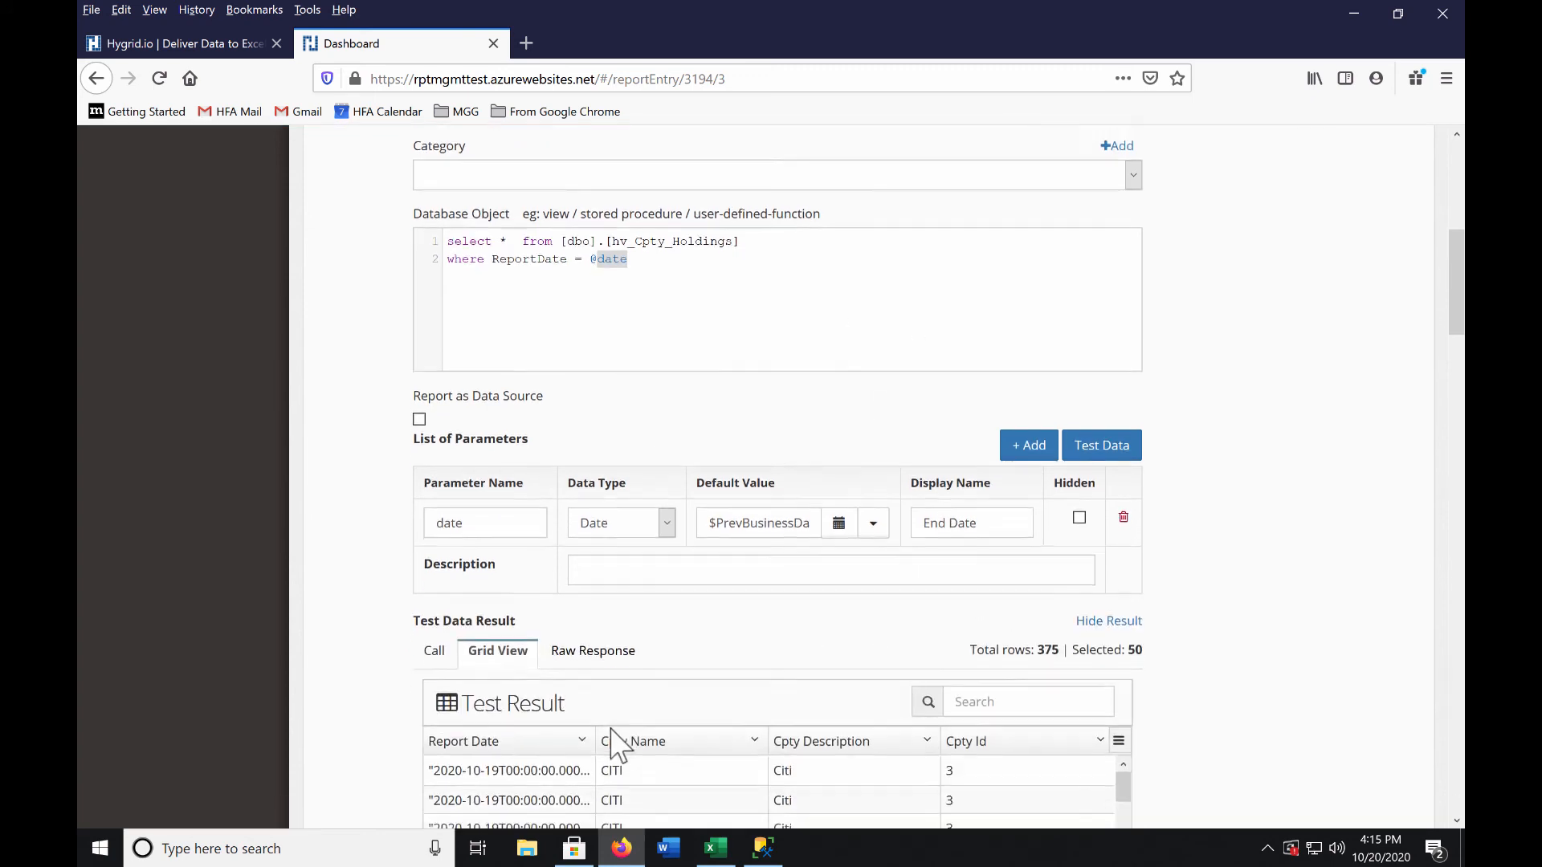
pyautogui.scroll(-3, 618, 742)
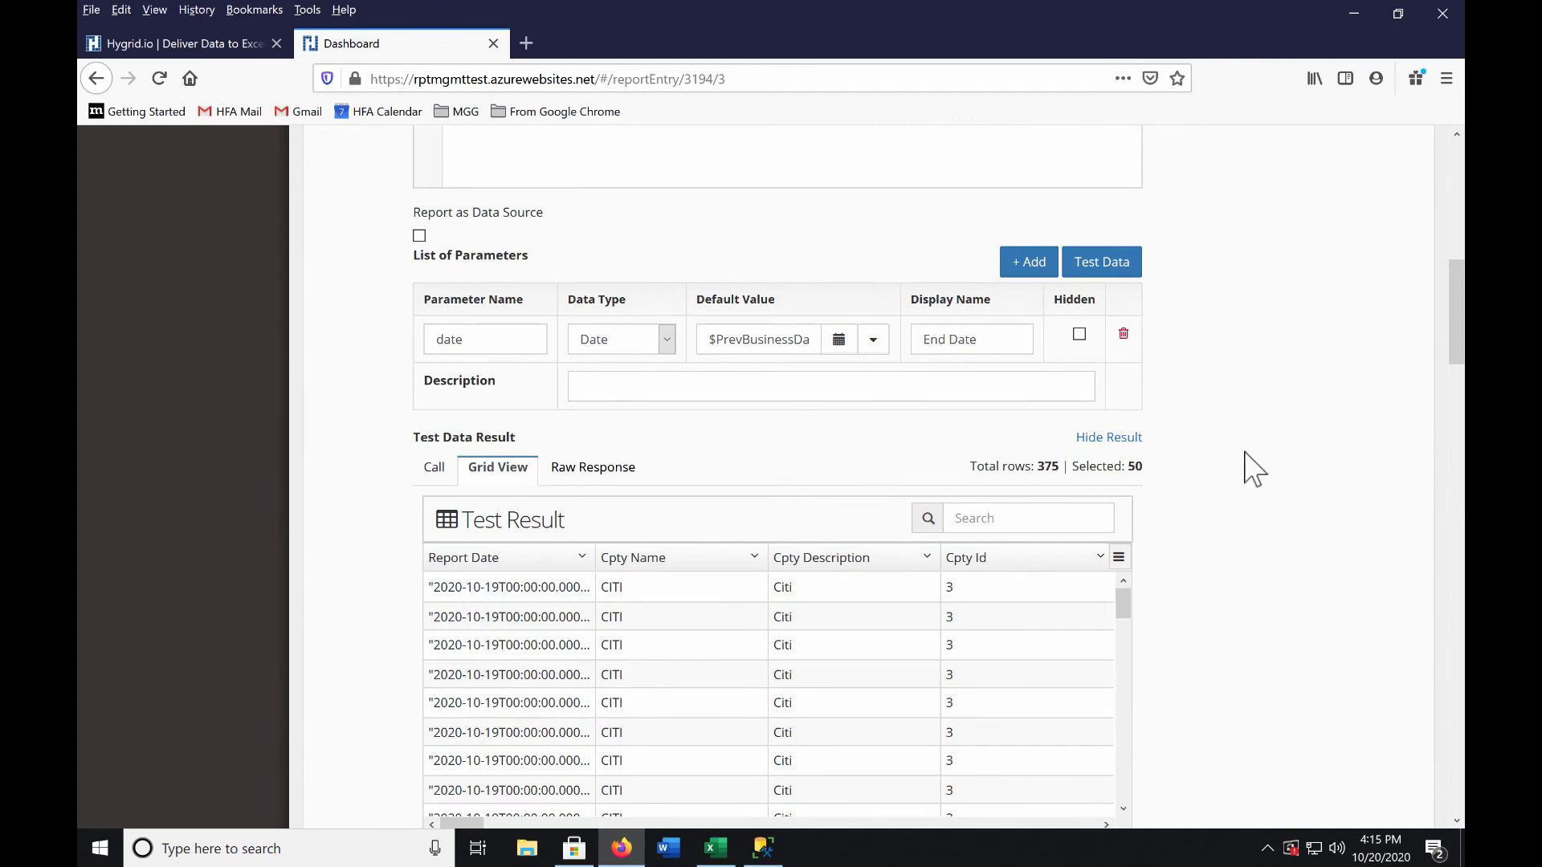
# Step: Save and close the edited report, and refresh the Hygrid report list in Excel
pyautogui.moveTo(1450, 323); pyautogui.dragTo(1447, 202)
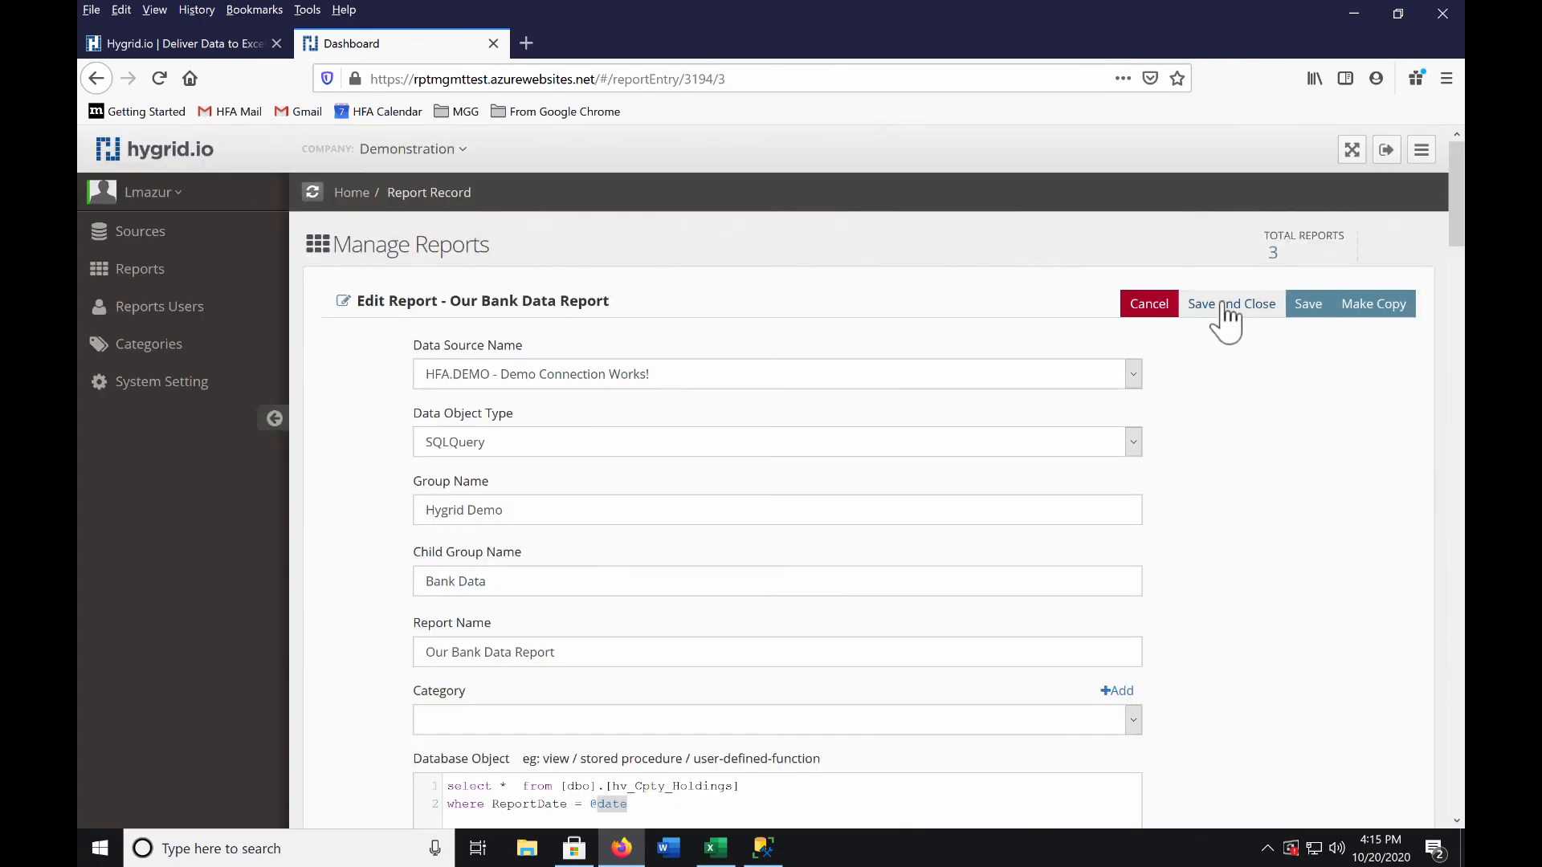
pyautogui.click(1224, 305)
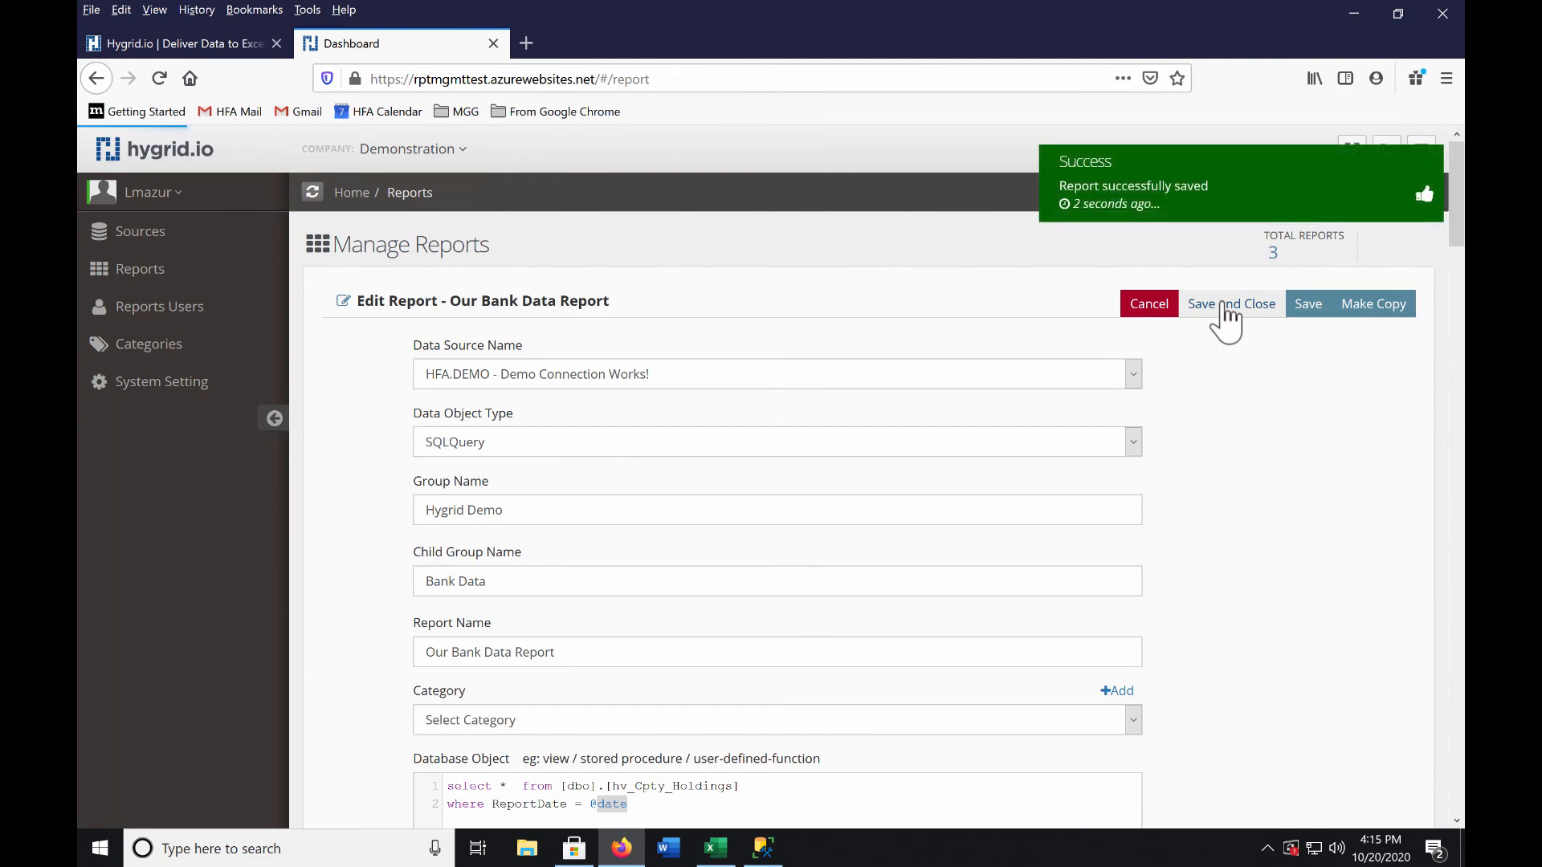
pyautogui.click(715, 848)
pyautogui.click(1443, 244)
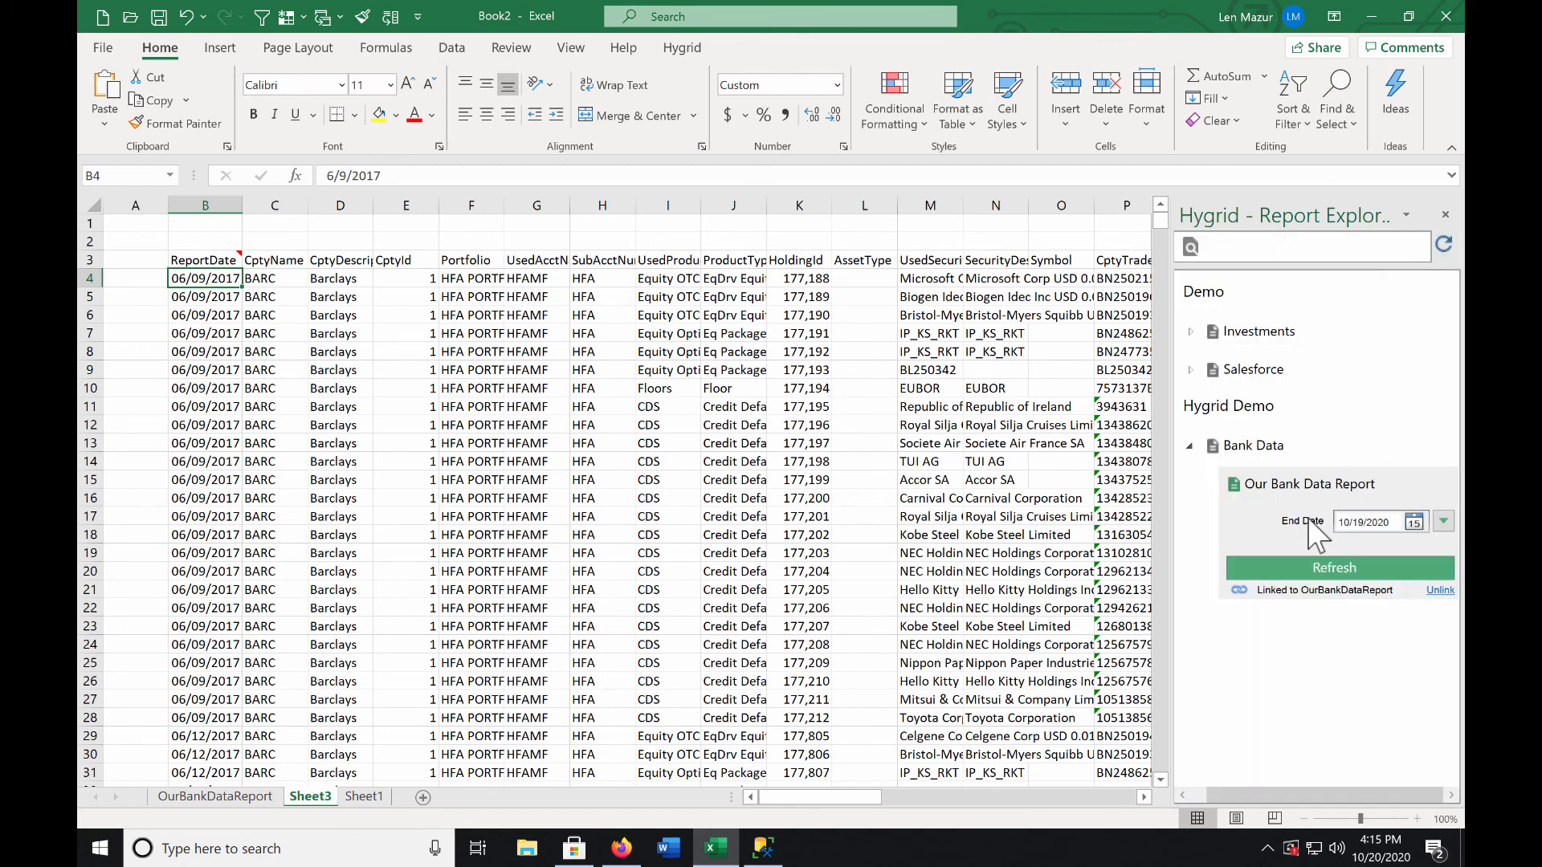
# Step: On the OurBankDataReport sheet, set the report's End Date to 10/13/2020 and refresh its data
pyautogui.click(265, 798)
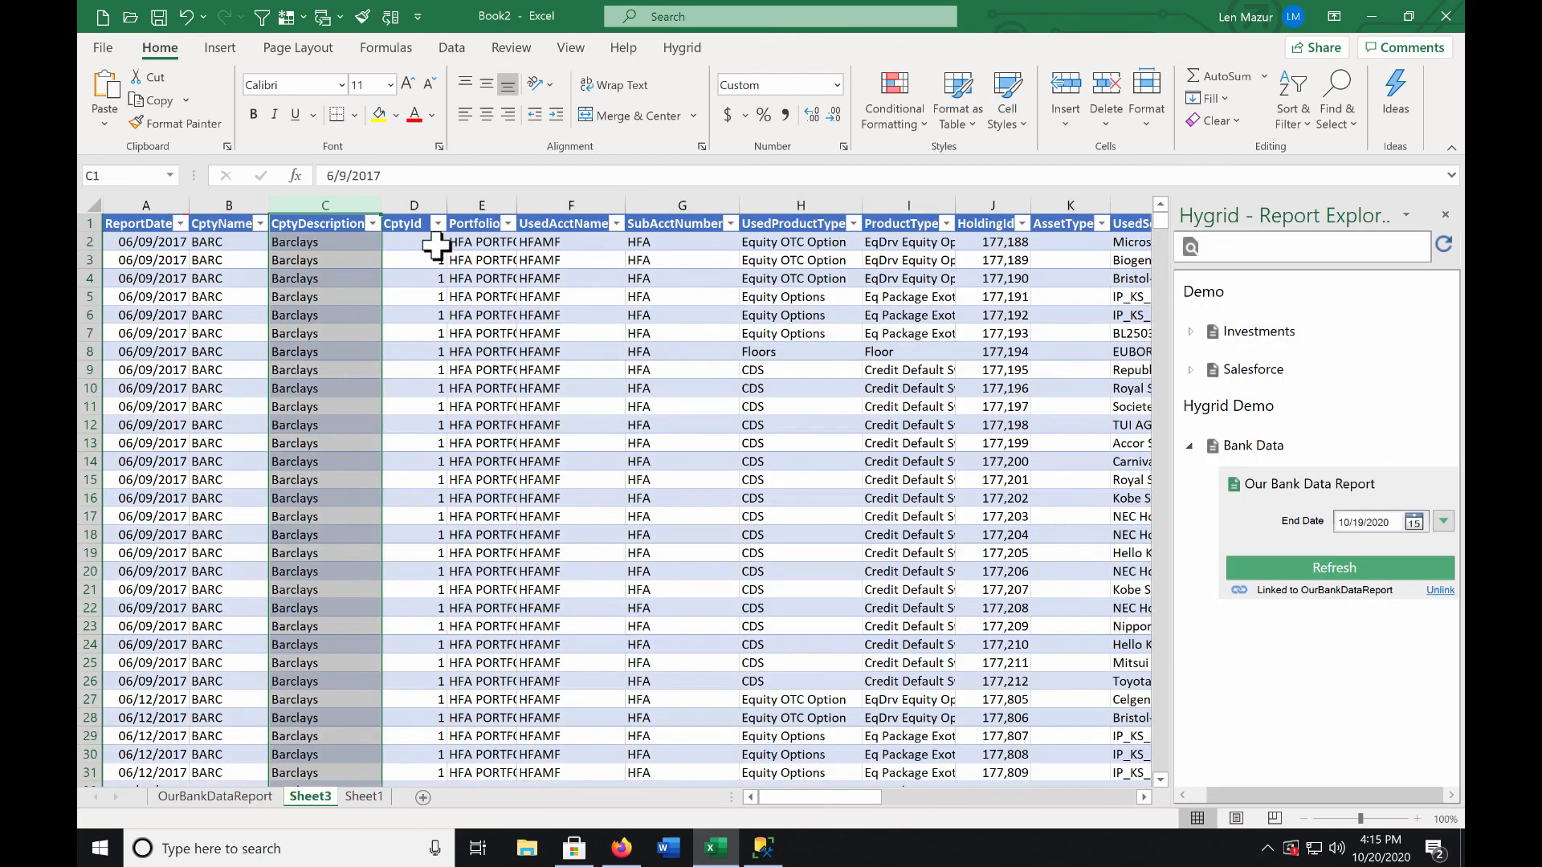
pyautogui.click(1413, 523)
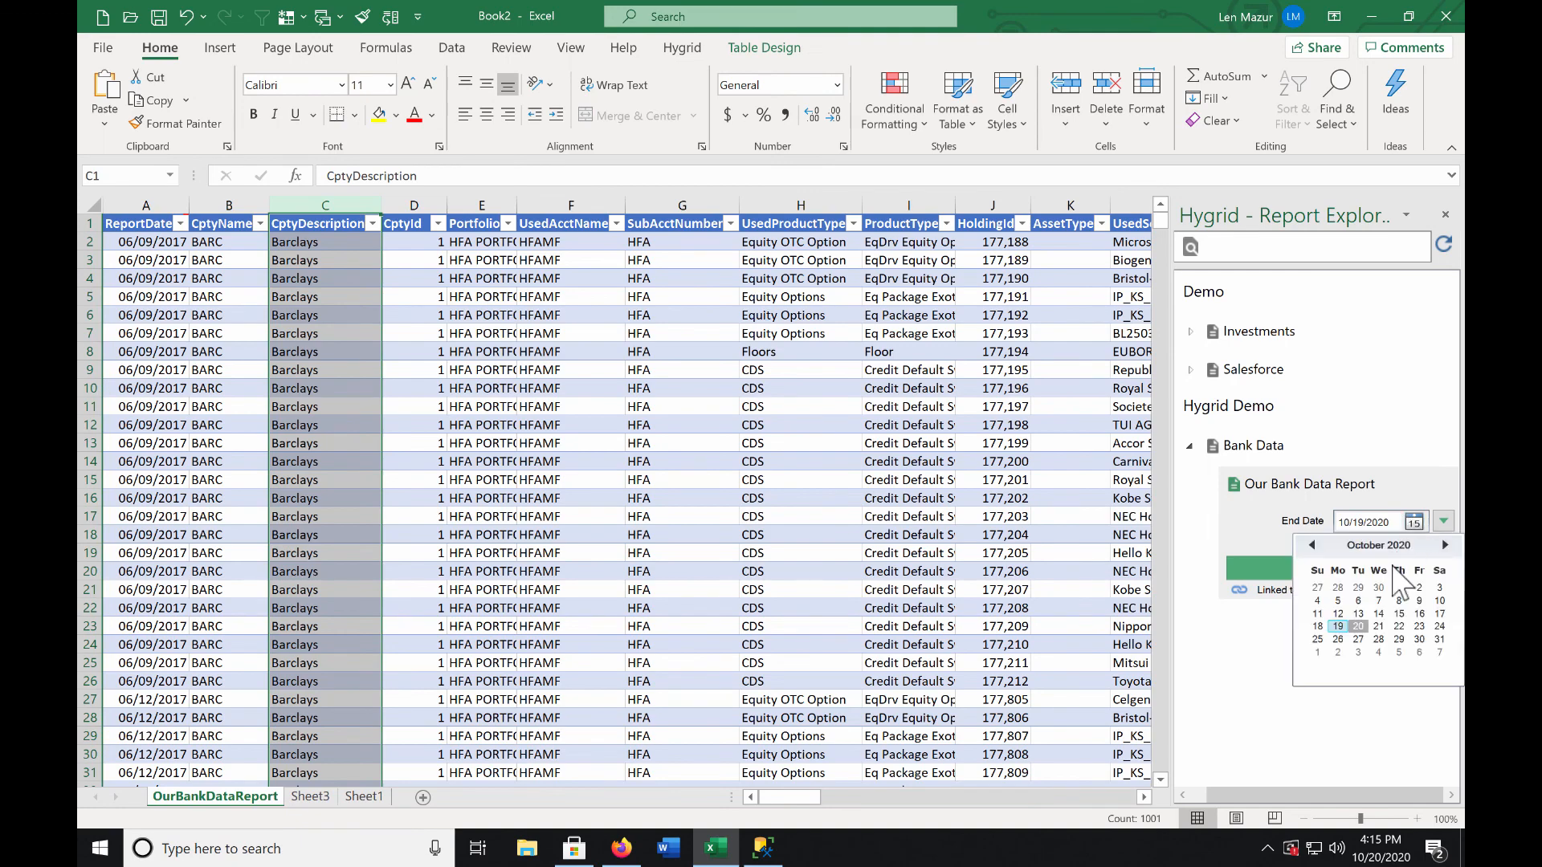
pyautogui.click(1365, 623)
pyautogui.click(1352, 571)
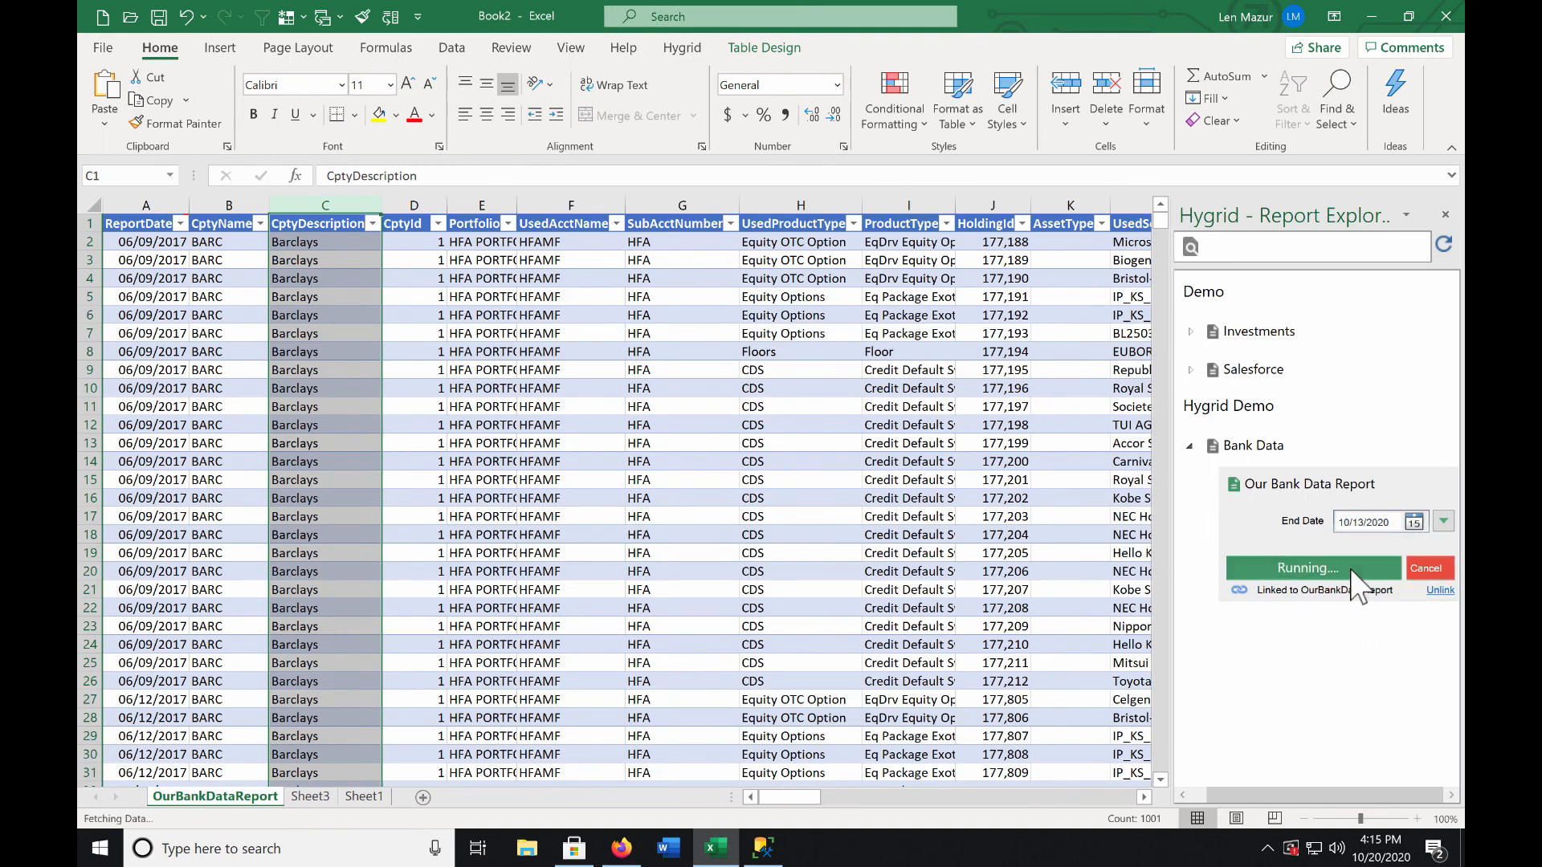